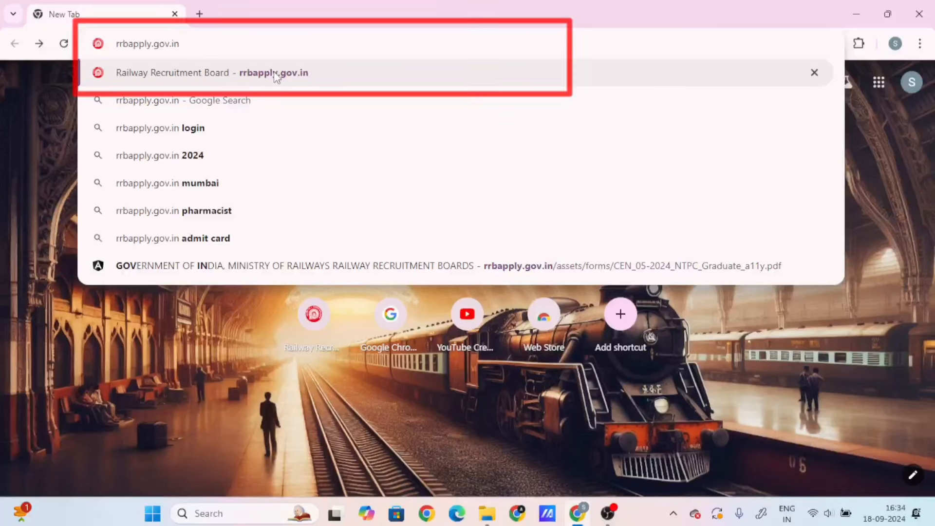
# Open the rrbapply.gov.in site and reveal the Apply menu's create-account and sign-in options
pyautogui.click(273, 72)
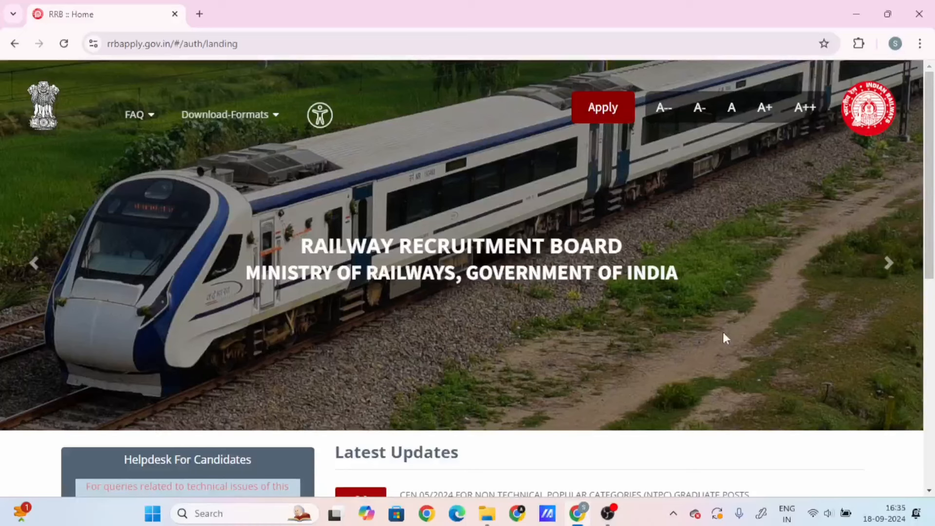
pyautogui.moveTo(611, 106)
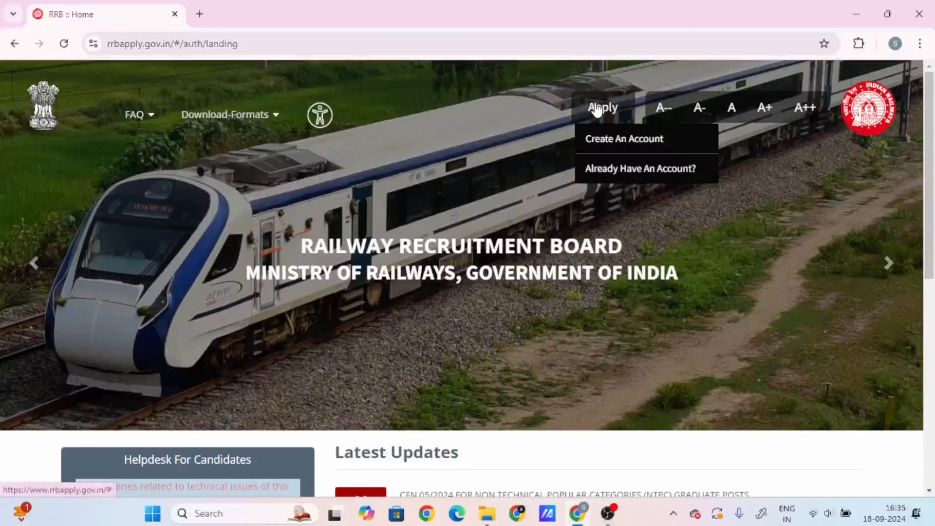
# Start a new registration via Apply > Create An Account and dismiss the existing-accounts note
pyautogui.click(621, 133)
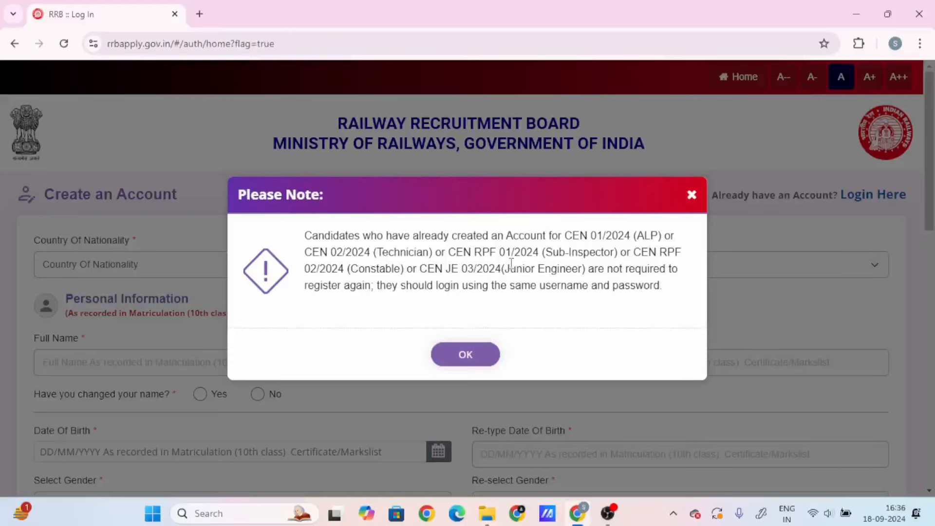
pyautogui.click(485, 358)
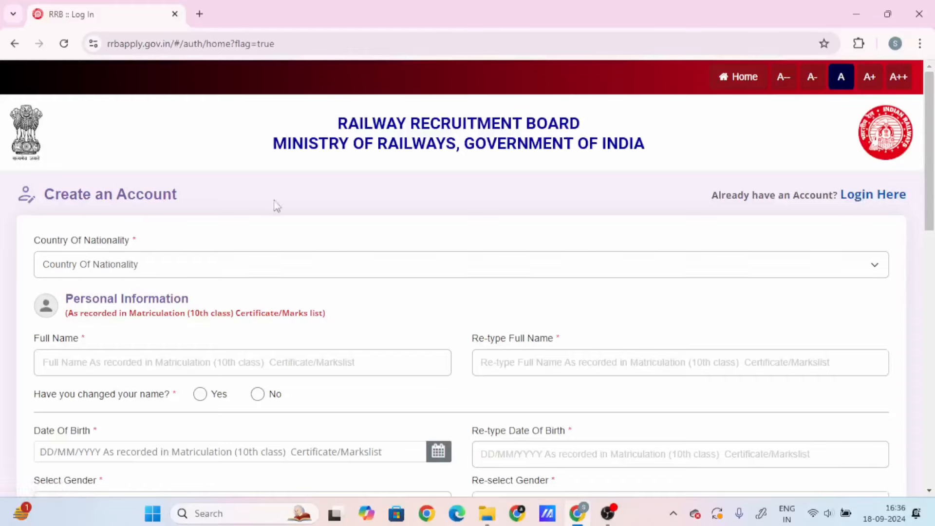
pyautogui.hotkey('ctrl', 'shift', 'a')
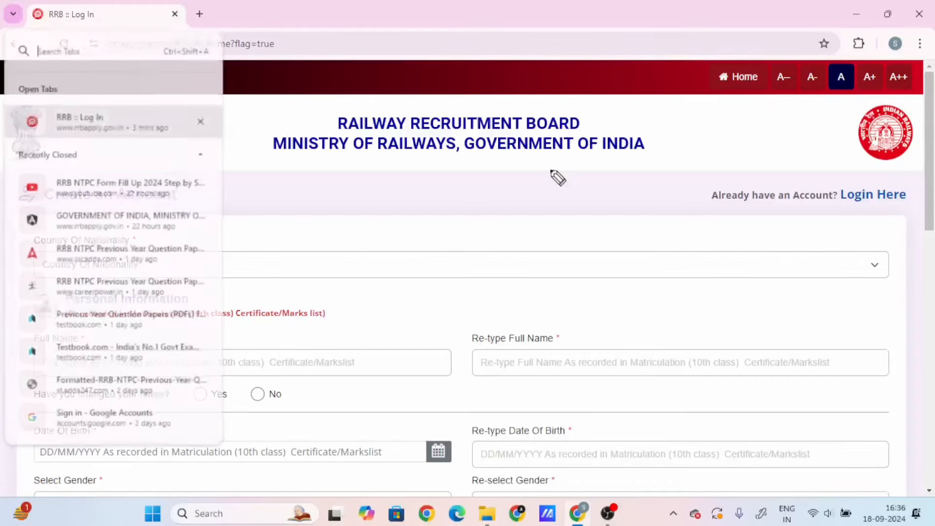
pyautogui.moveTo(879, 171)
pyautogui.mouseDown()
pyautogui.moveTo(865, 170)
pyautogui.moveTo(828, 221)
pyautogui.moveTo(911, 190)
pyautogui.moveTo(857, 167)
pyautogui.mouseUp()
pyautogui.moveTo(745, 207)
pyautogui.mouseDown()
pyautogui.moveTo(752, 222)
pyautogui.moveTo(825, 202)
pyautogui.mouseUp()
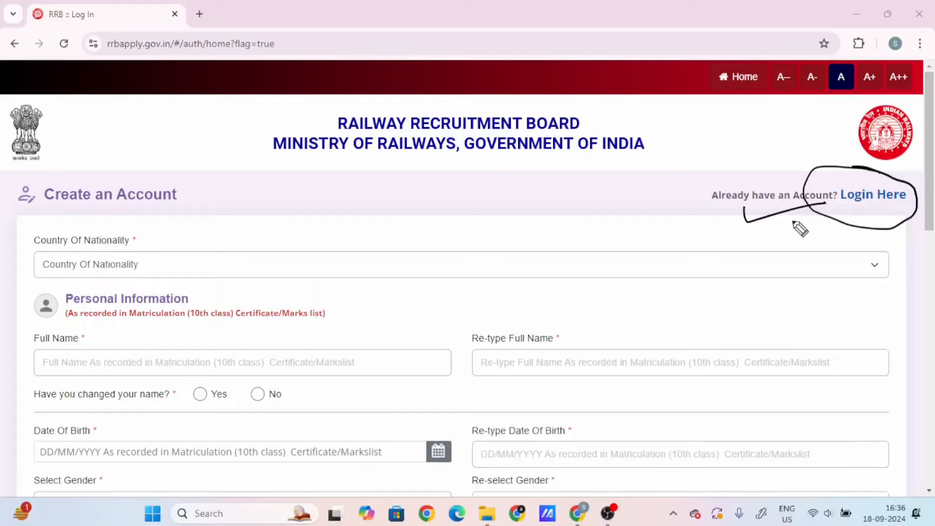
pyautogui.press('e')
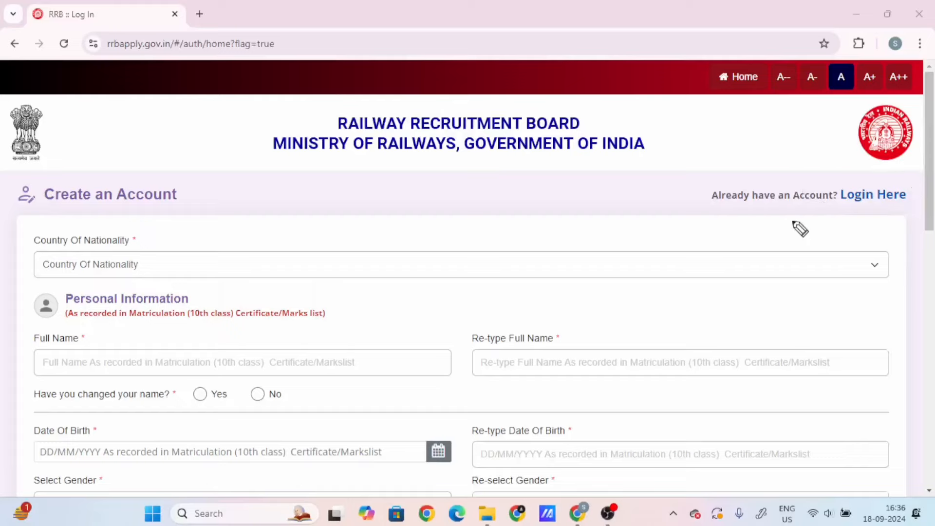
pyautogui.click(246, 265)
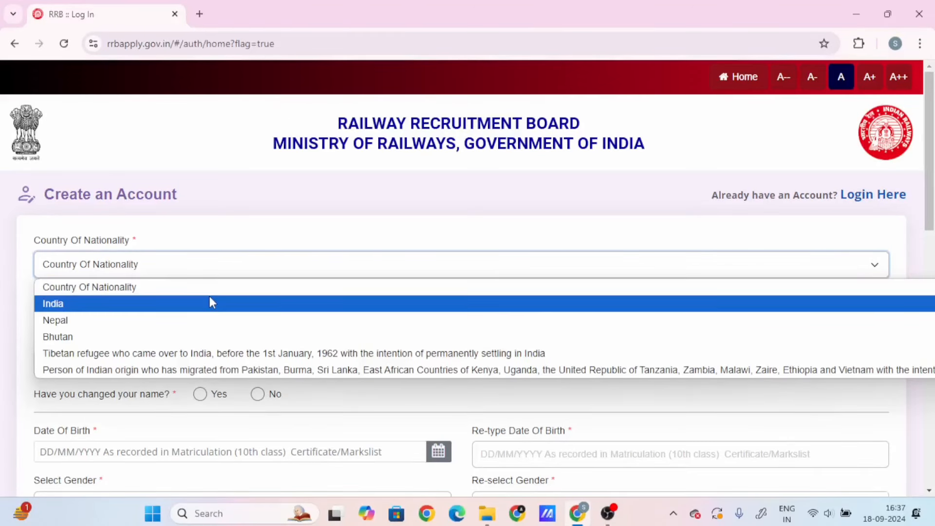
# Select India as nationality and enter the candidate's full name in both name fields
pyautogui.click(211, 301)
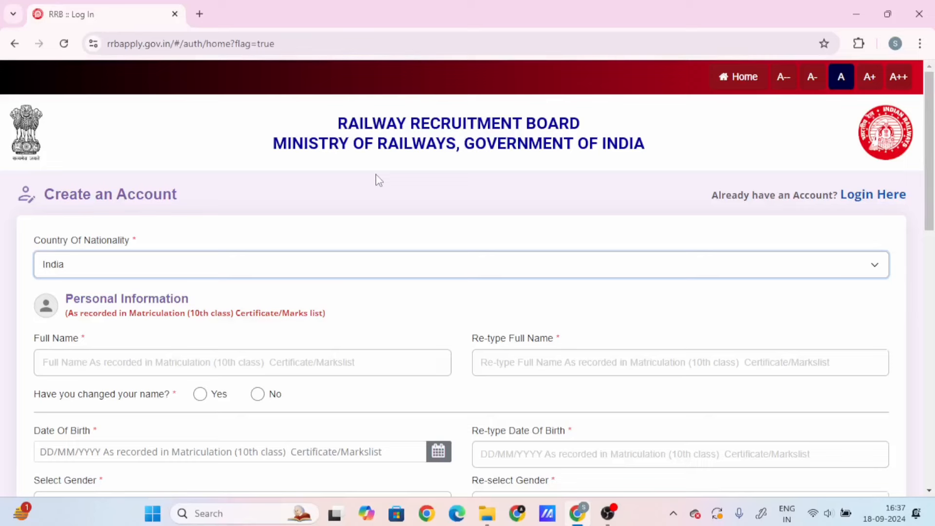
pyautogui.click(371, 266)
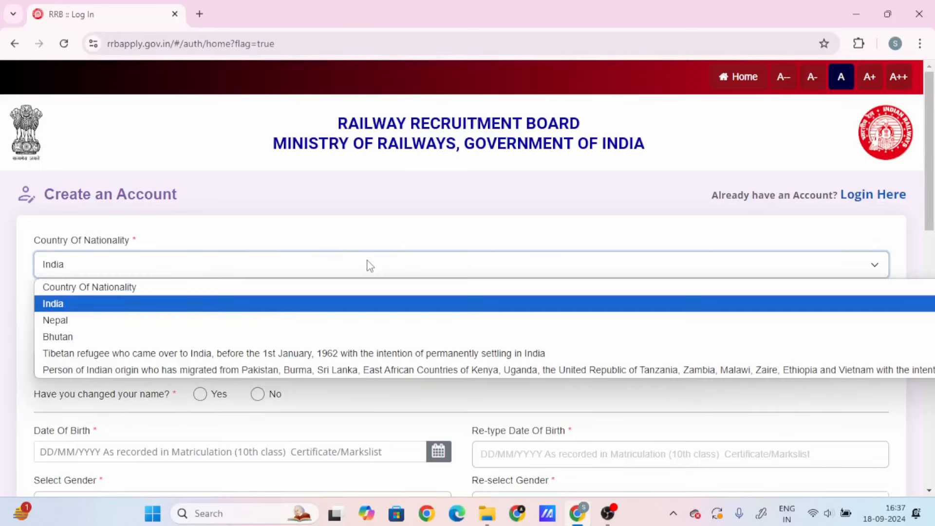
pyautogui.click(370, 265)
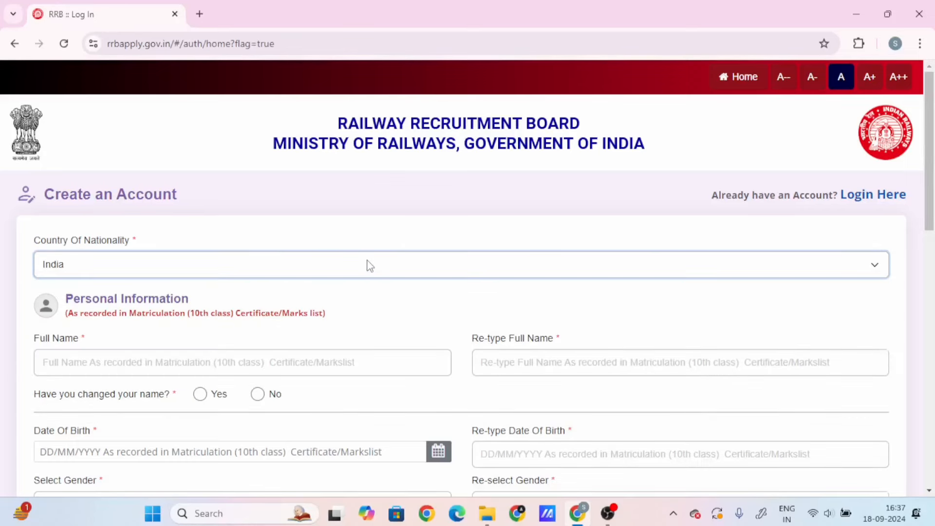
pyautogui.click(361, 354)
pyautogui.scroll(-2, 328, 368)
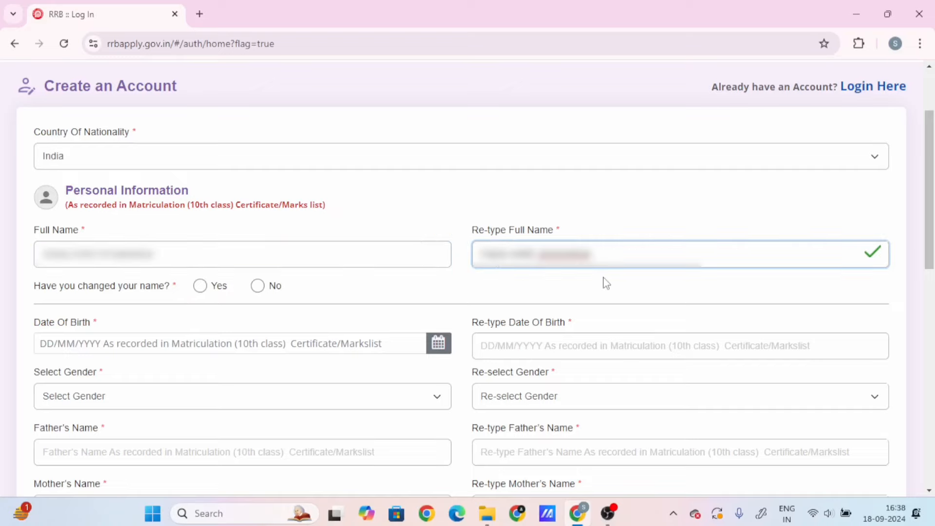
pyautogui.click(443, 254)
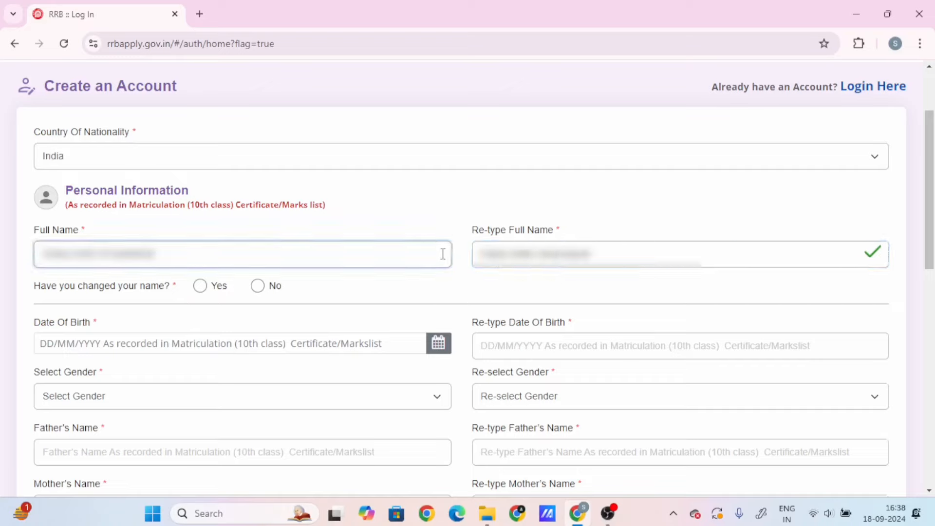
pyautogui.click(650, 256)
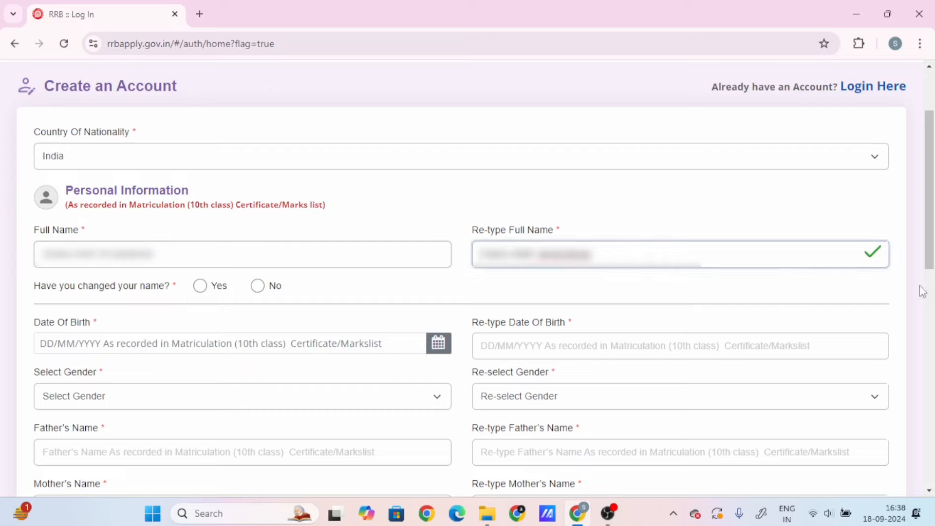
pyautogui.hotkey('ctrl', 'shift', 'a')
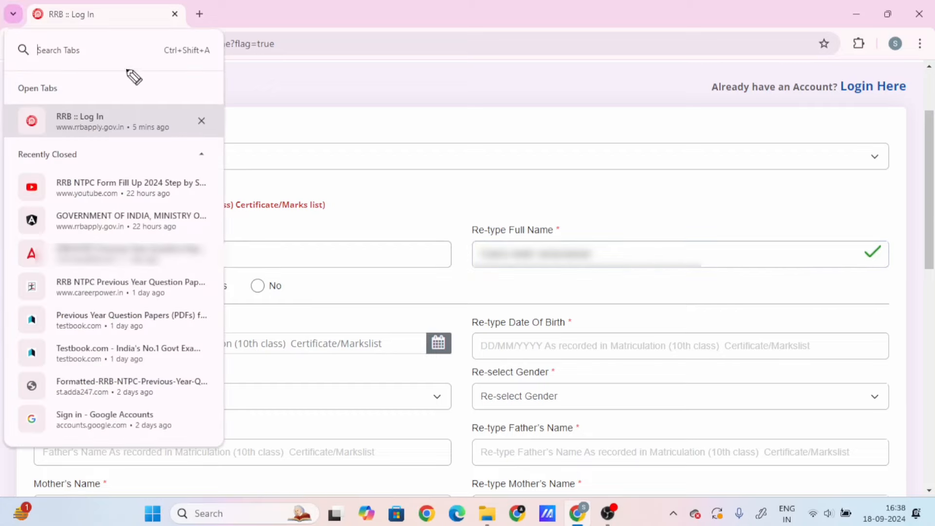
pyautogui.press('Escape')
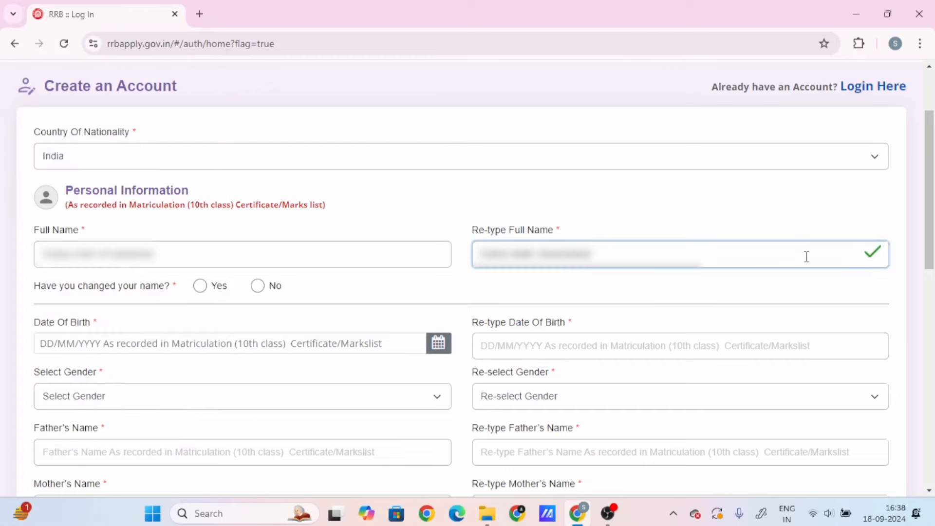
pyautogui.hotkey('ctrl', 'shift', 'a')
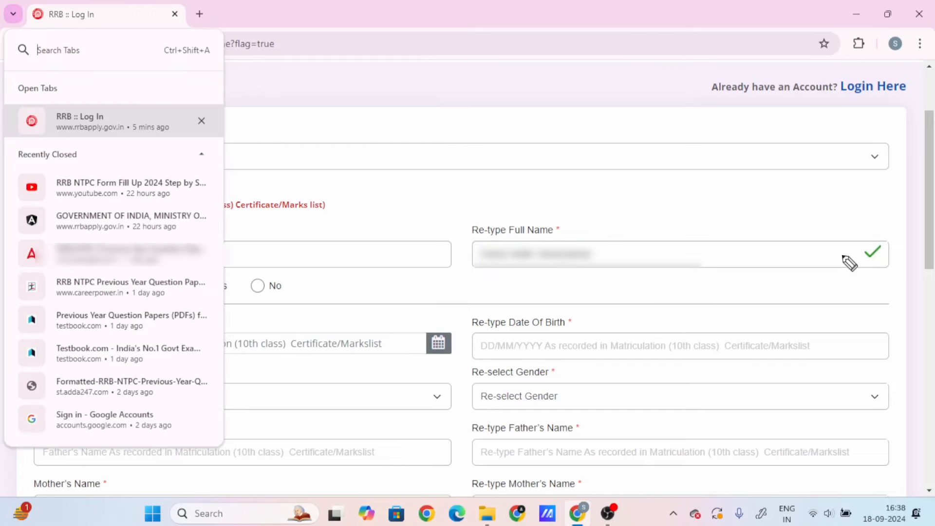
pyautogui.press('Escape')
pyautogui.moveTo(876, 229)
pyautogui.mouseDown()
pyautogui.moveTo(873, 282)
pyautogui.moveTo(886, 228)
pyautogui.mouseUp()
pyautogui.moveTo(810, 284); pyautogui.dragTo(870, 272)
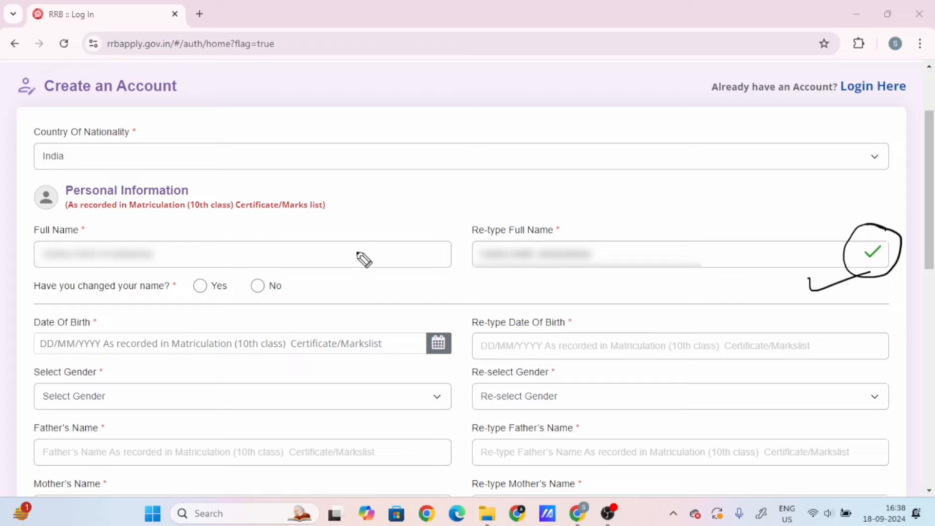
pyautogui.moveTo(392, 197); pyautogui.dragTo(384, 228)
pyautogui.moveTo(378, 213); pyautogui.dragTo(384, 226)
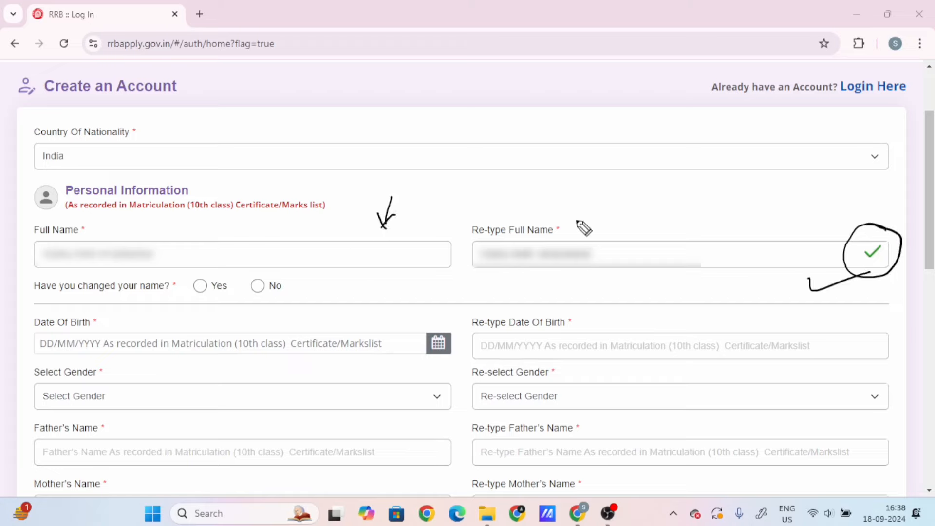
pyautogui.moveTo(652, 207); pyautogui.dragTo(643, 234)
pyautogui.moveTo(643, 234); pyautogui.dragTo(635, 228)
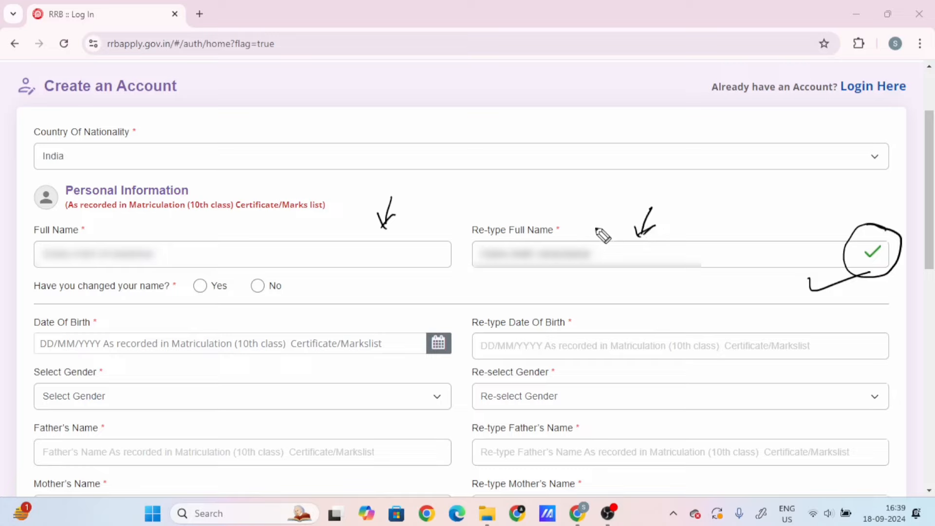
pyautogui.click(312, 250)
pyautogui.moveTo(357, 195); pyautogui.dragTo(338, 228)
pyautogui.moveTo(352, 221); pyautogui.dragTo(335, 230)
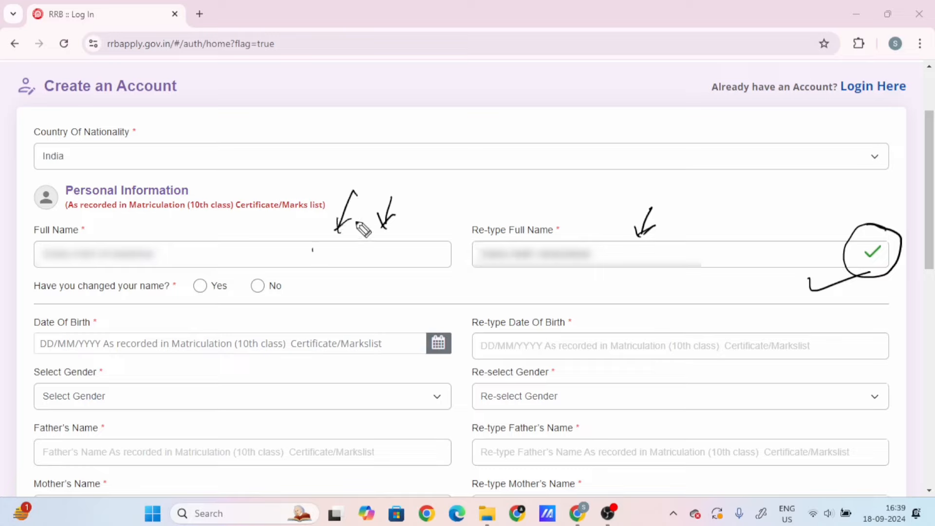
pyautogui.moveTo(599, 198)
pyautogui.mouseDown()
pyautogui.moveTo(587, 230)
pyautogui.moveTo(608, 222)
pyautogui.mouseUp()
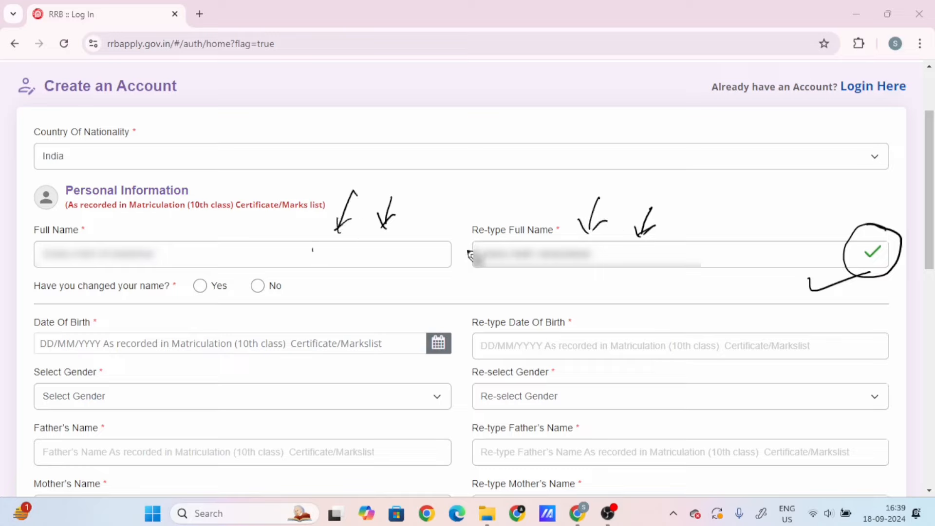
pyautogui.moveTo(467, 254)
pyautogui.mouseDown()
pyautogui.moveTo(419, 219)
pyautogui.moveTo(408, 234)
pyautogui.mouseUp()
pyautogui.moveTo(409, 219)
pyautogui.mouseDown()
pyautogui.moveTo(401, 236)
pyautogui.moveTo(425, 233)
pyautogui.mouseUp()
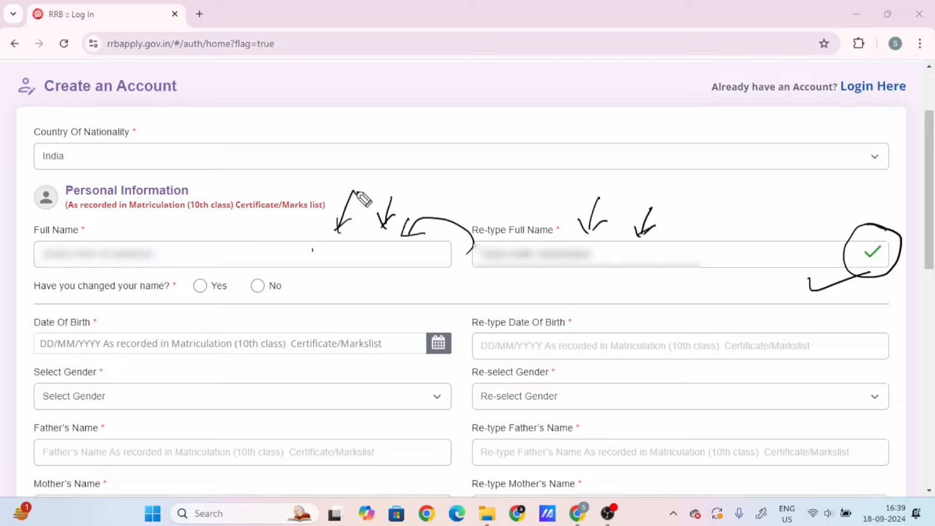
pyautogui.moveTo(322, 219); pyautogui.dragTo(351, 223)
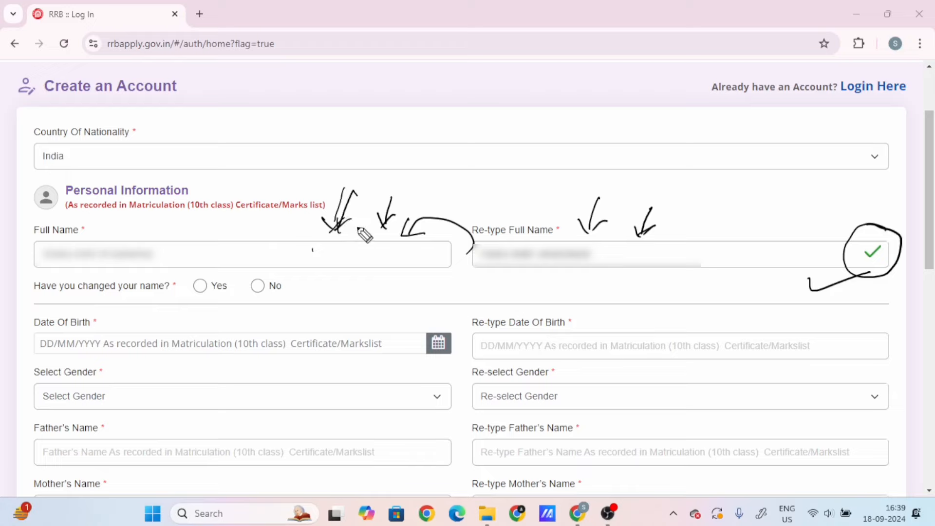
pyautogui.moveTo(704, 202); pyautogui.dragTo(701, 229)
pyautogui.moveTo(684, 221); pyautogui.dragTo(697, 235)
pyautogui.moveTo(418, 258); pyautogui.dragTo(451, 246)
pyautogui.moveTo(642, 266); pyautogui.dragTo(676, 247)
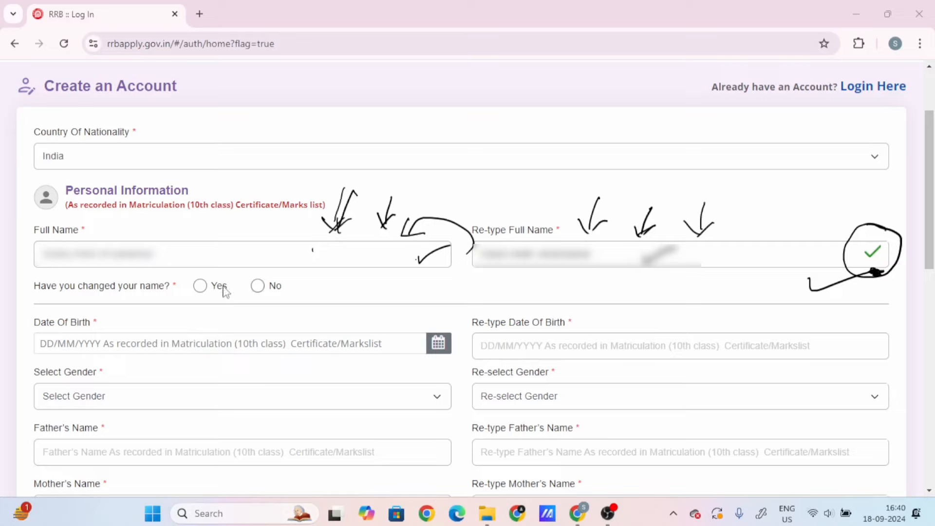
# Answer No to a name change and fill in the candidate's date of birth
pyautogui.click(257, 286)
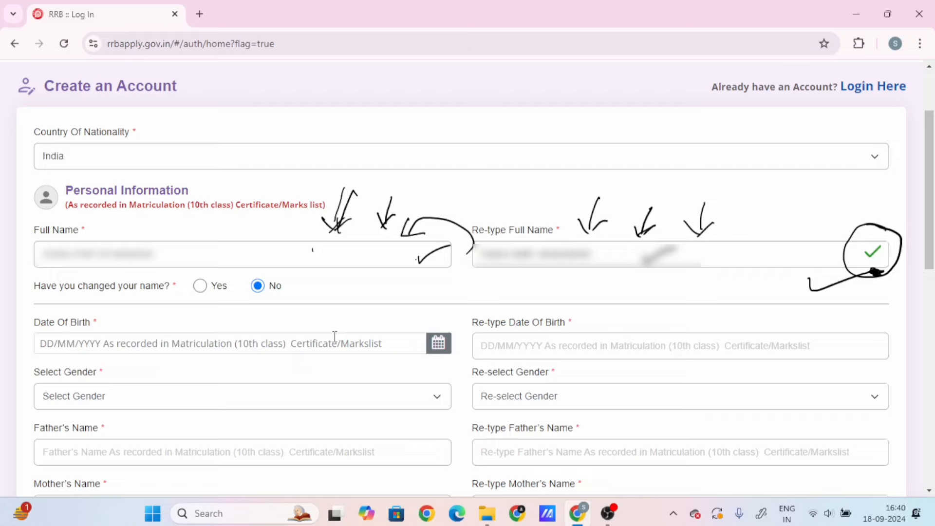
pyautogui.click(257, 347)
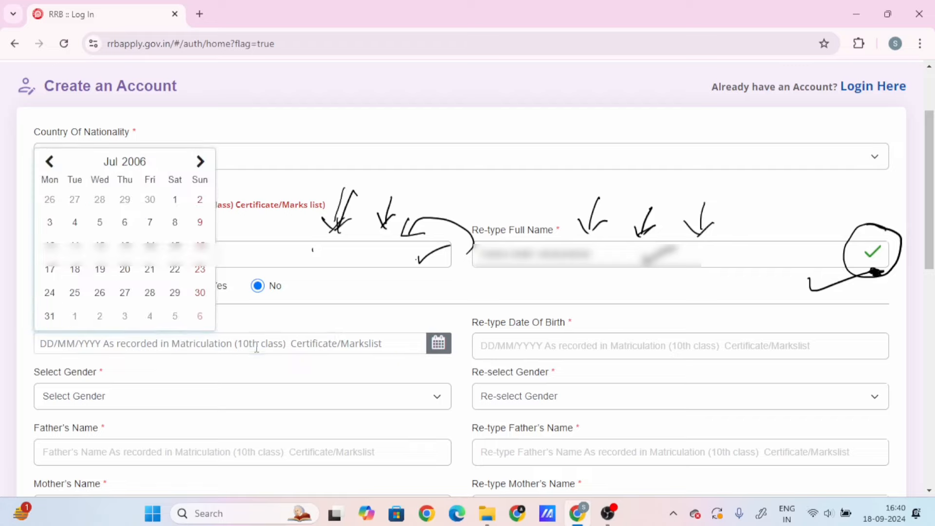
pyautogui.click(257, 347)
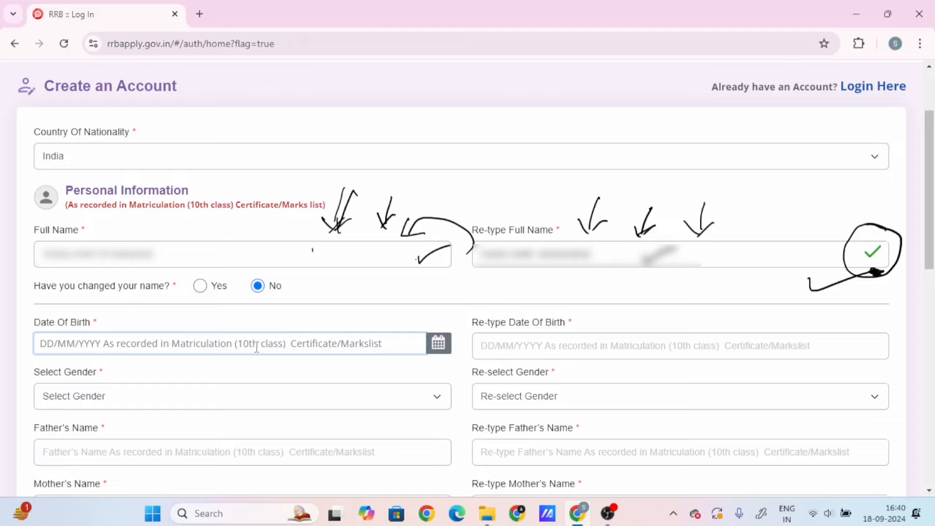
pyautogui.click(257, 348)
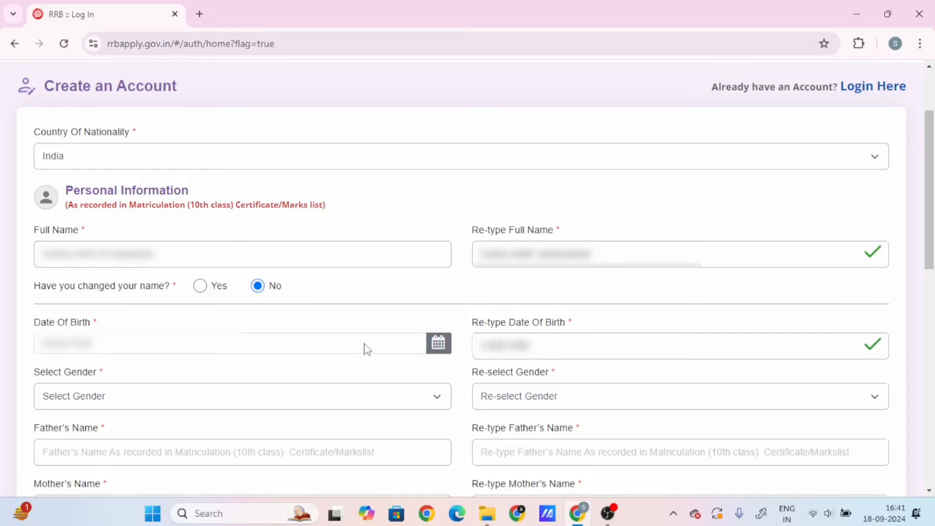
# Choose Male in Select Gender and again in Re-select Gender
pyautogui.click(322, 396)
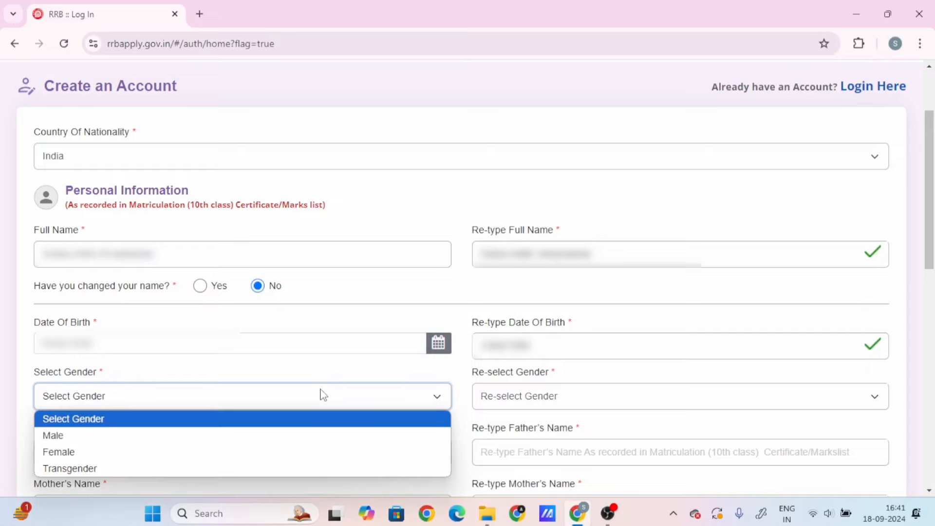
pyautogui.click(284, 438)
pyautogui.click(601, 390)
pyautogui.click(547, 436)
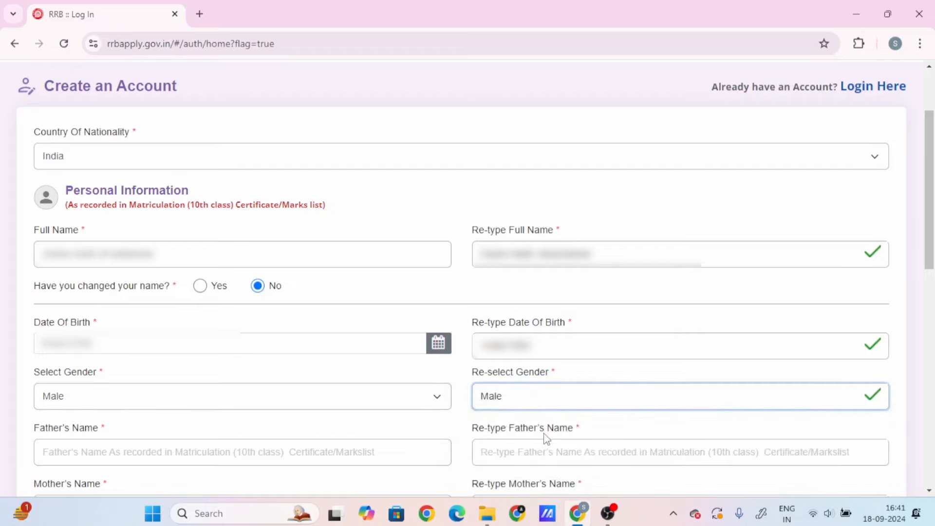
pyautogui.scroll(-3, 462, 428)
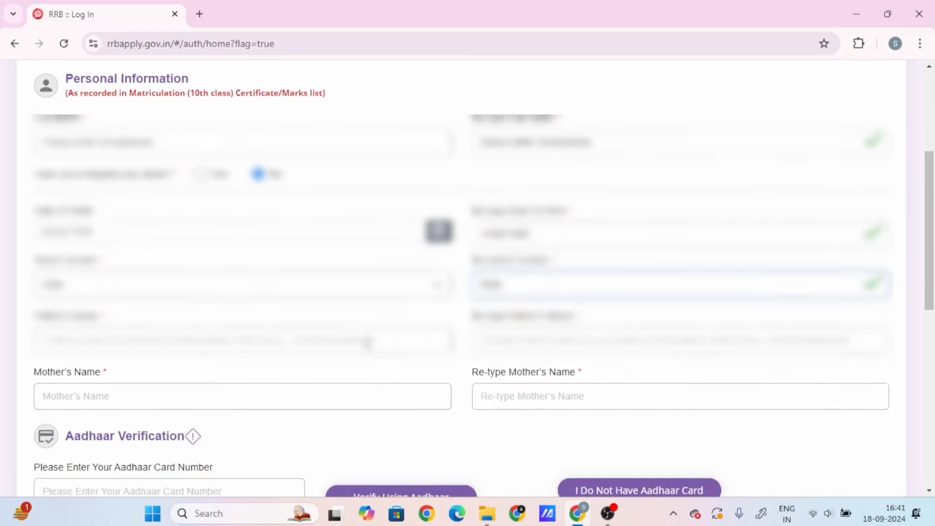
# Enter and confirm the father's name and the mother's name
pyautogui.click(367, 341)
pyautogui.write('????')
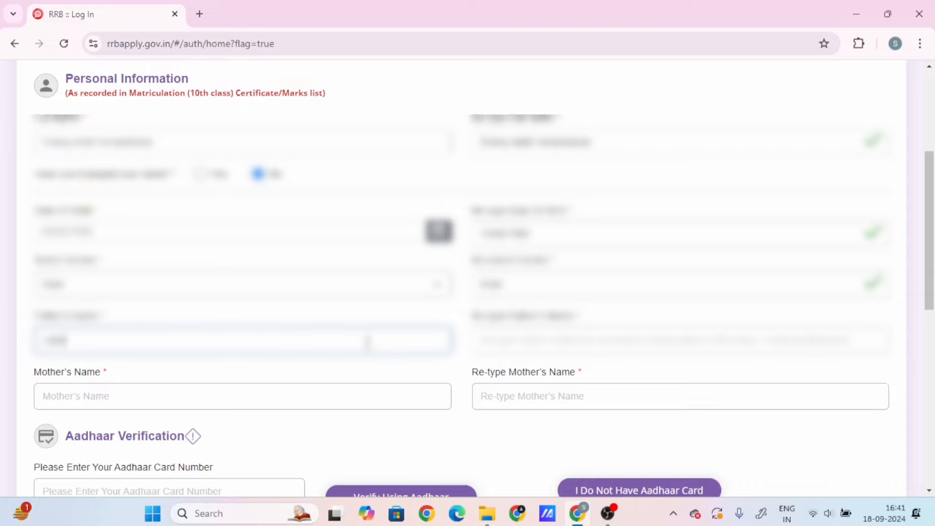
pyautogui.write('??????')
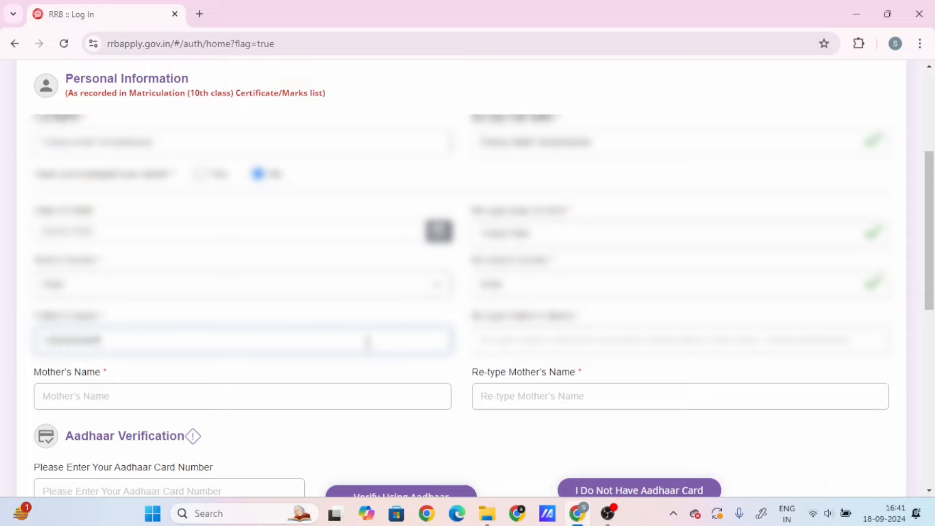
pyautogui.write('?')
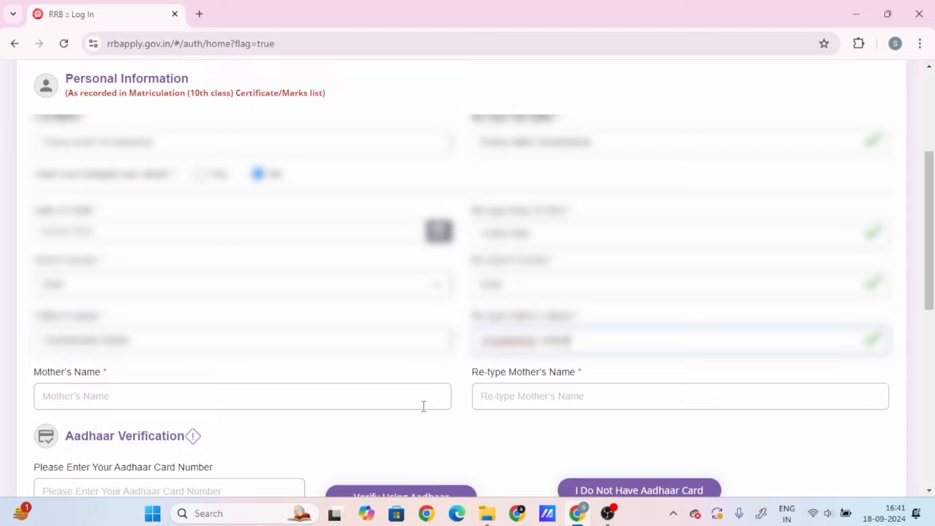
pyautogui.click(423, 407)
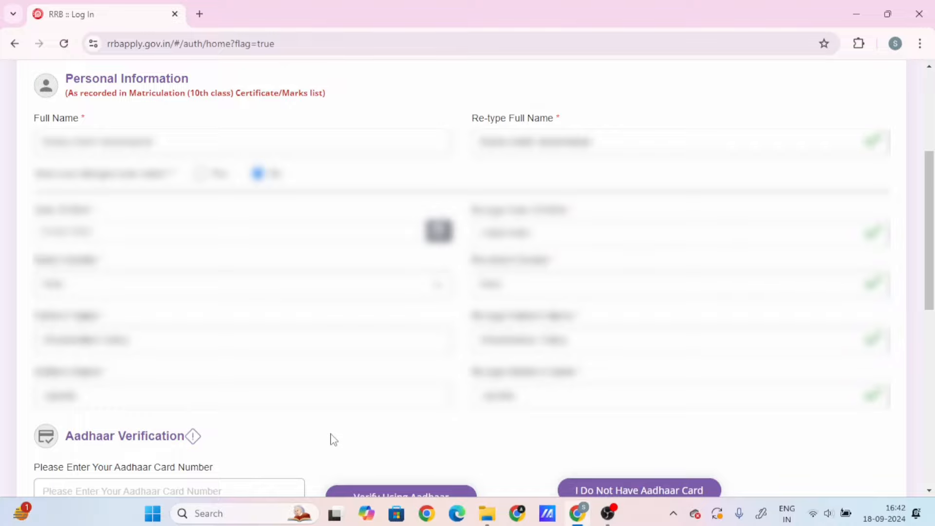
pyautogui.scroll(-5, 334, 439)
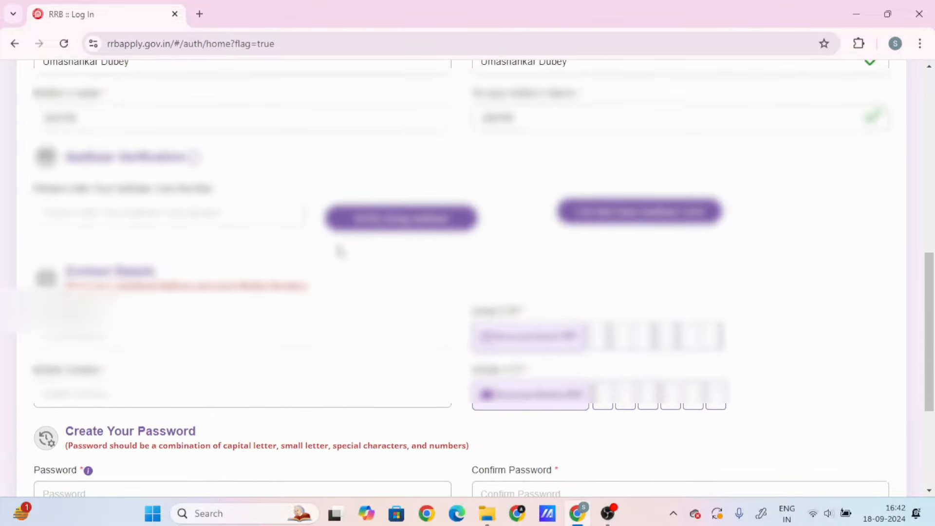
pyautogui.scroll(-2, 340, 251)
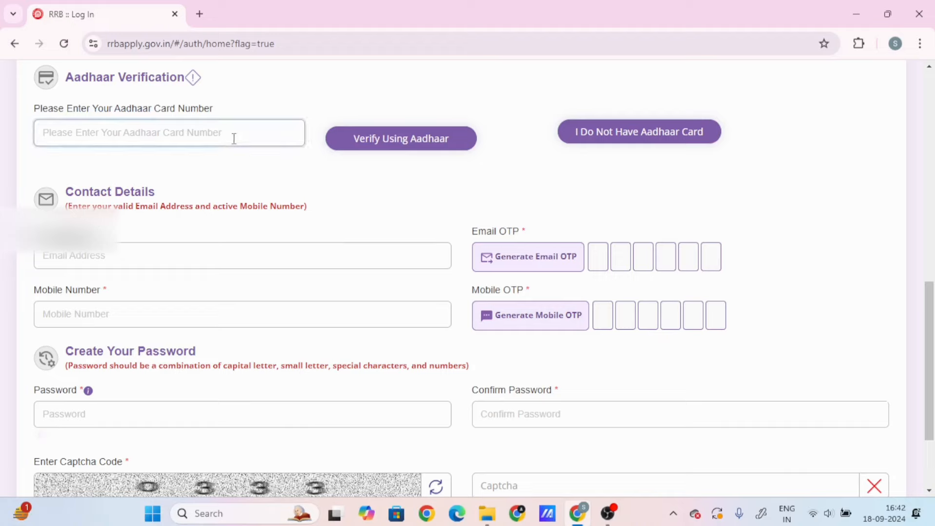
# Paste the Aadhaar number, start verification and declare details same as the matriculation certificate
pyautogui.hotkey('ctrl', 'v')
pyautogui.click(331, 144)
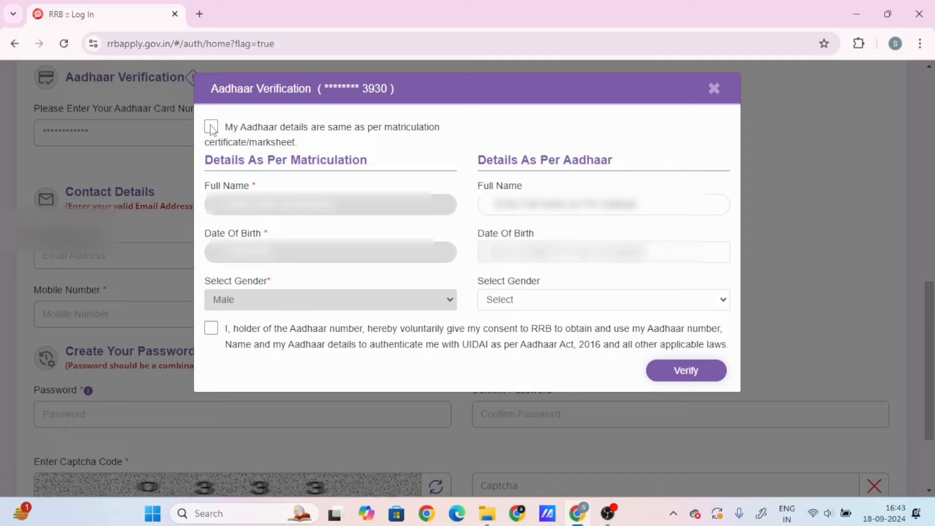
pyautogui.click(211, 128)
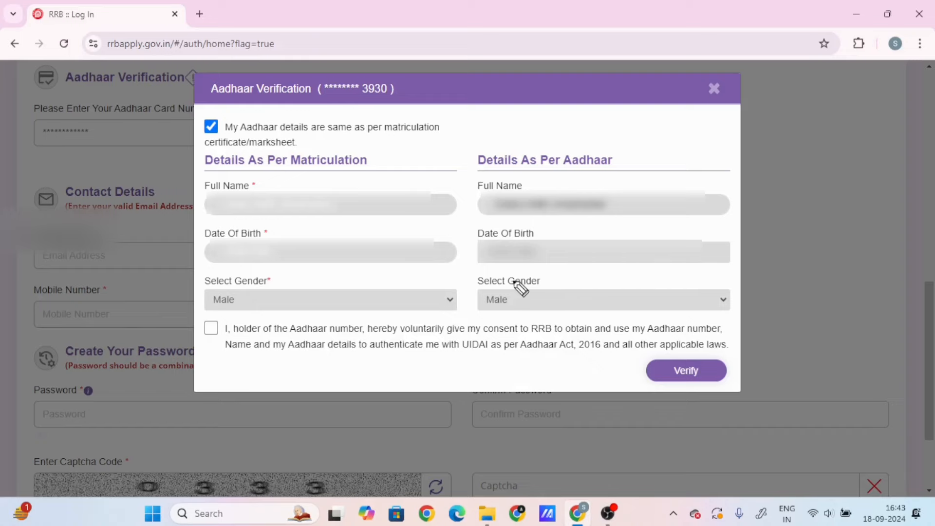
pyautogui.hotkey('ctrl', 'shift', 'a')
pyautogui.click(70, 12)
pyautogui.hotkey('ctrl', 'shift', 'a')
pyautogui.press('Escape')
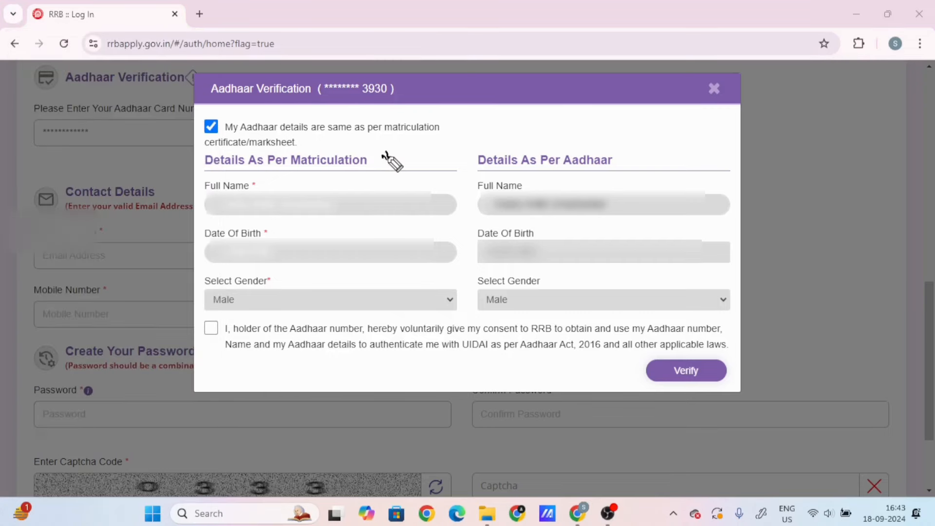
# Annotate the dialog linking matriculation name, date of birth and gender to the Aadhaar columns
pyautogui.moveTo(385, 156)
pyautogui.mouseDown()
pyautogui.moveTo(306, 156)
pyautogui.moveTo(352, 170)
pyautogui.moveTo(421, 171)
pyautogui.mouseUp()
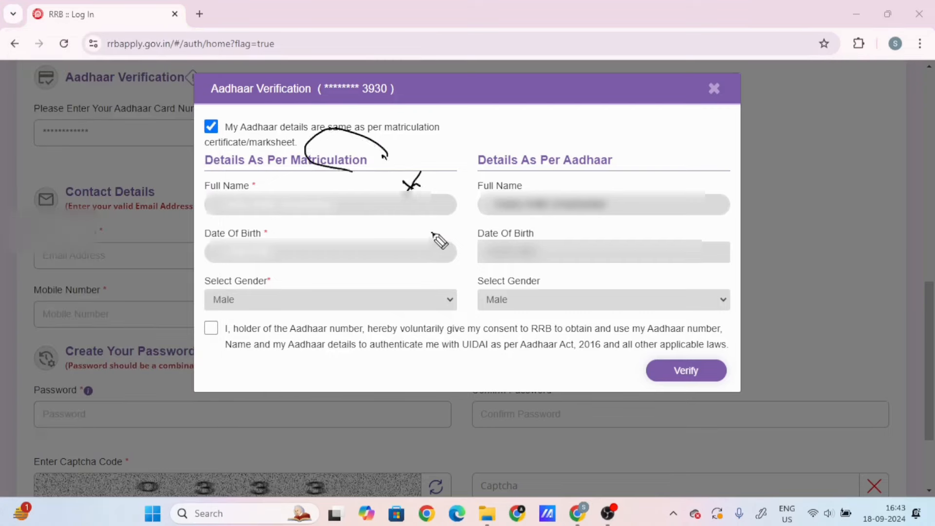
pyautogui.moveTo(415, 230); pyautogui.dragTo(431, 229)
pyautogui.moveTo(421, 283); pyautogui.dragTo(433, 285)
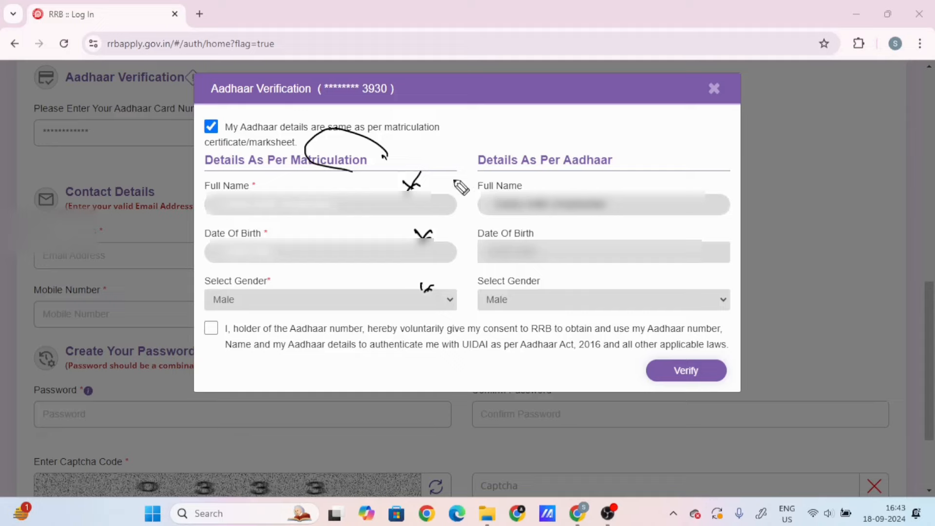
pyautogui.moveTo(437, 169)
pyautogui.mouseDown()
pyautogui.moveTo(528, 171)
pyautogui.moveTo(533, 186)
pyautogui.mouseUp()
pyautogui.moveTo(515, 182); pyautogui.dragTo(543, 190)
pyautogui.moveTo(452, 225); pyautogui.dragTo(506, 237)
pyautogui.moveTo(489, 234); pyautogui.dragTo(515, 240)
pyautogui.moveTo(455, 273); pyautogui.dragTo(516, 281)
pyautogui.moveTo(522, 274); pyautogui.dragTo(527, 289)
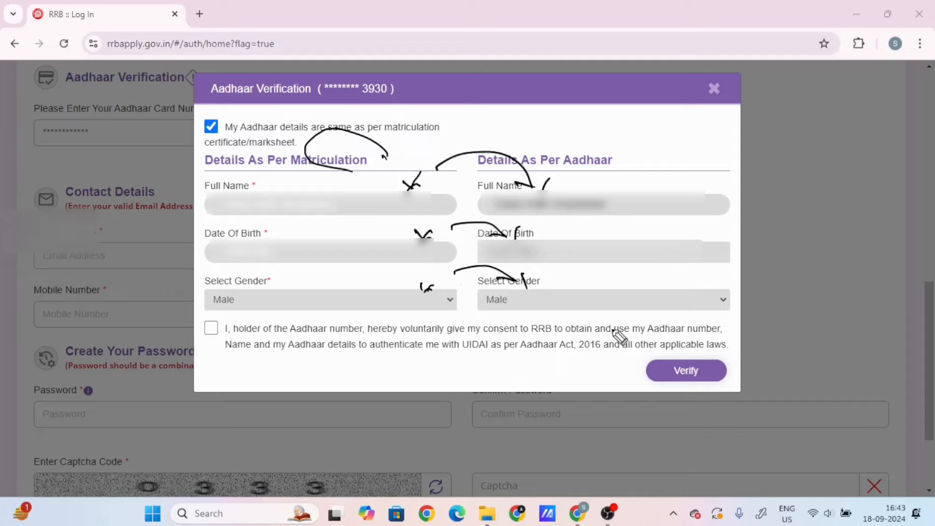
# Clear the annotations, give Aadhaar authentication consent and submit for verification
pyautogui.moveTo(531, 315); pyautogui.dragTo(529, 341)
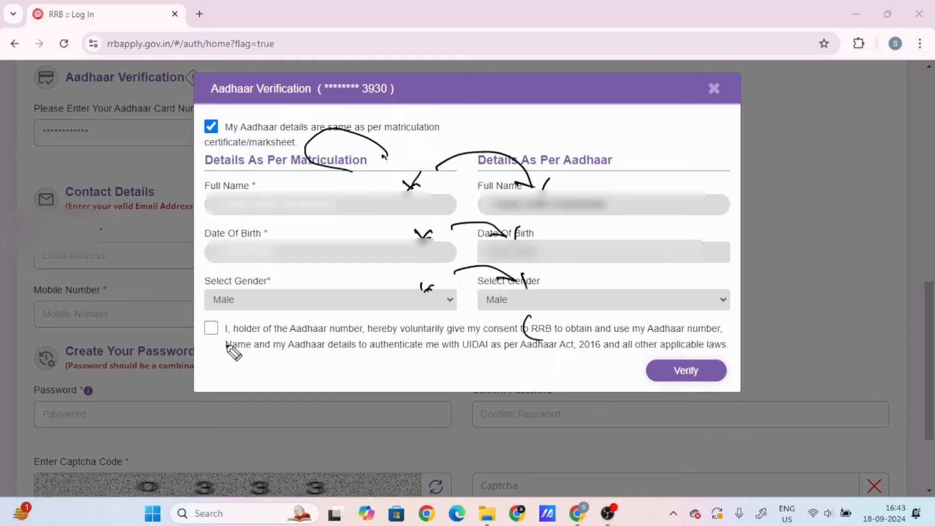
pyautogui.press('Escape')
pyautogui.click(212, 329)
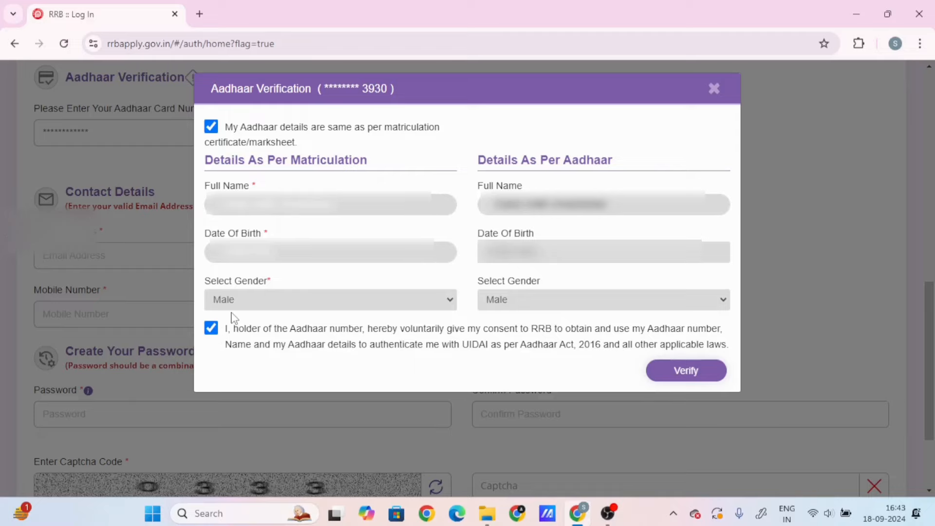
pyautogui.click(686, 371)
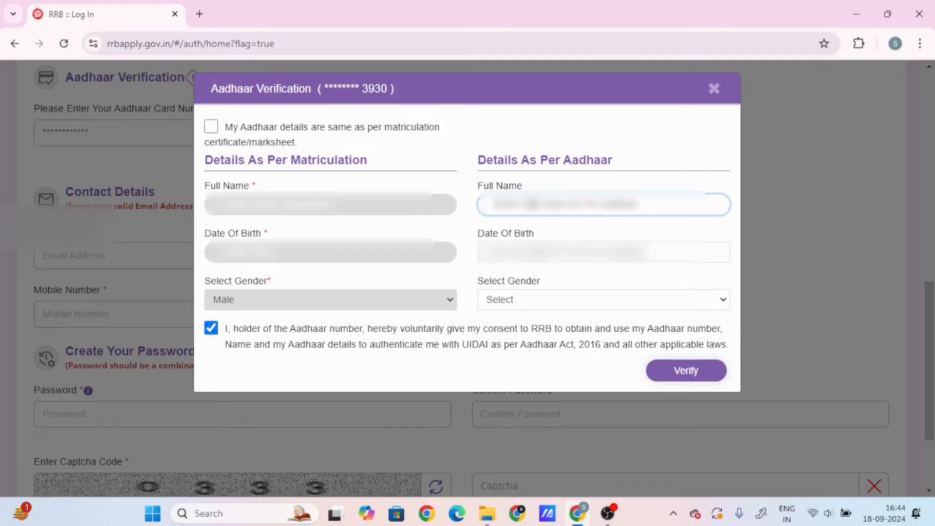
# Enter the Aadhaar-specific full name and date of birth, then resubmit for verification
pyautogui.write('SHUB')
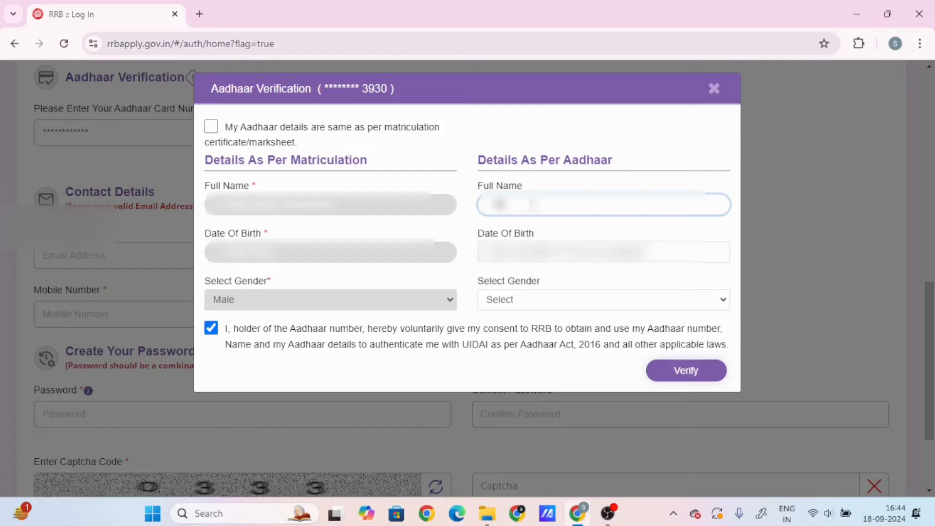
pyautogui.write('??????')
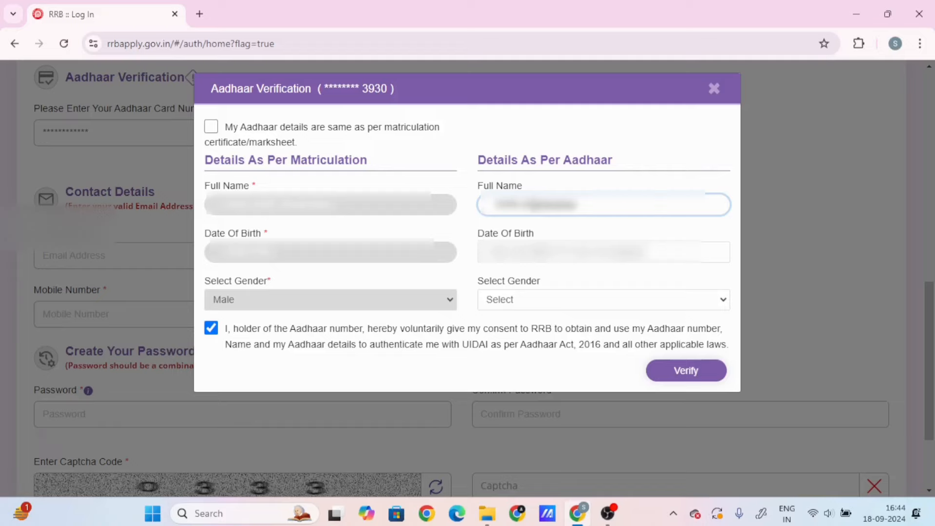
pyautogui.write(' ????')
pyautogui.click(545, 253)
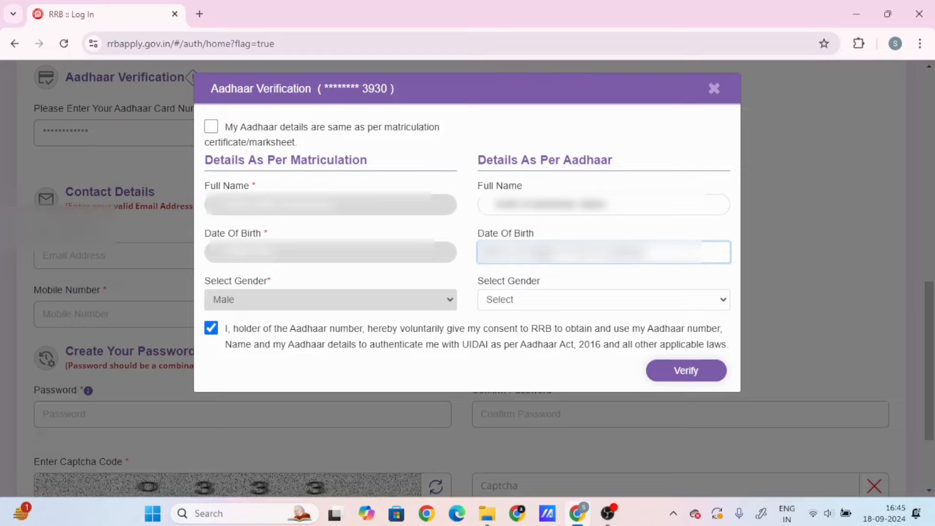
pyautogui.click(688, 378)
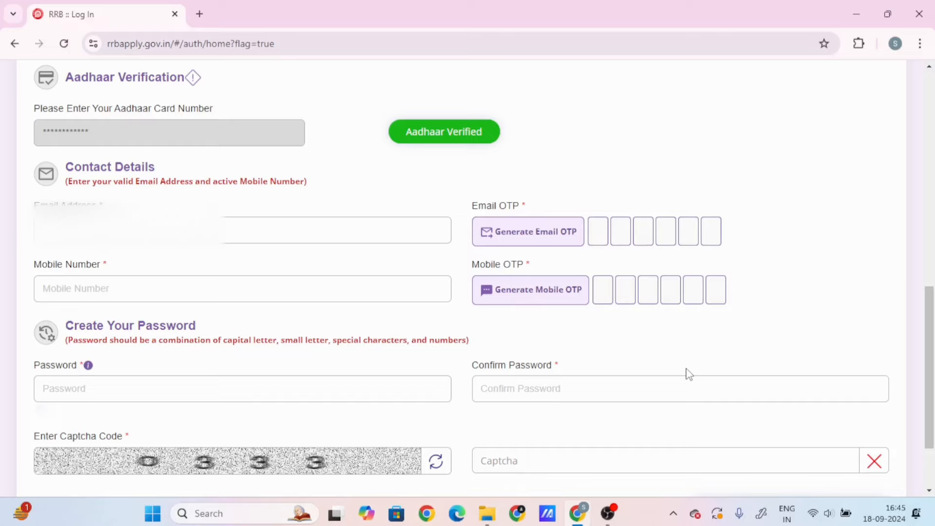
# Enter the candidate's e-mail address in the Contact Details section
pyautogui.click(320, 230)
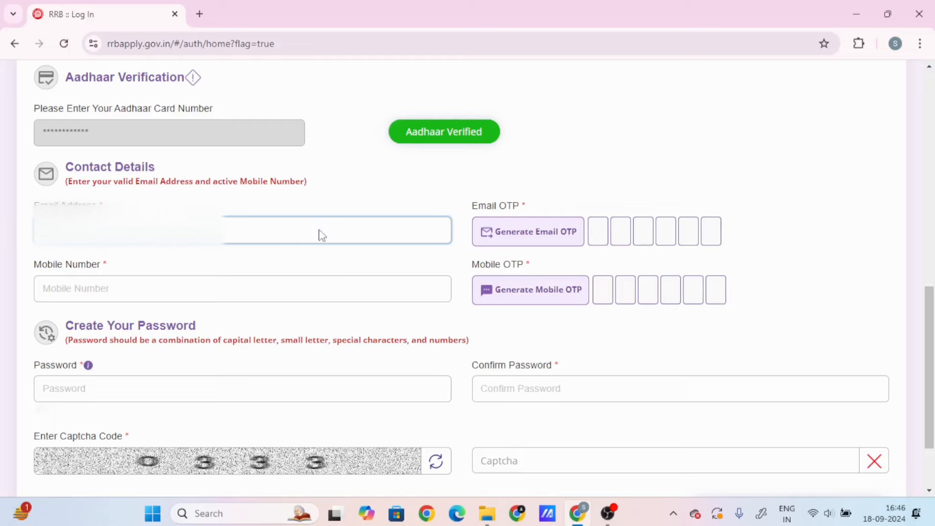
pyautogui.click(13, 14)
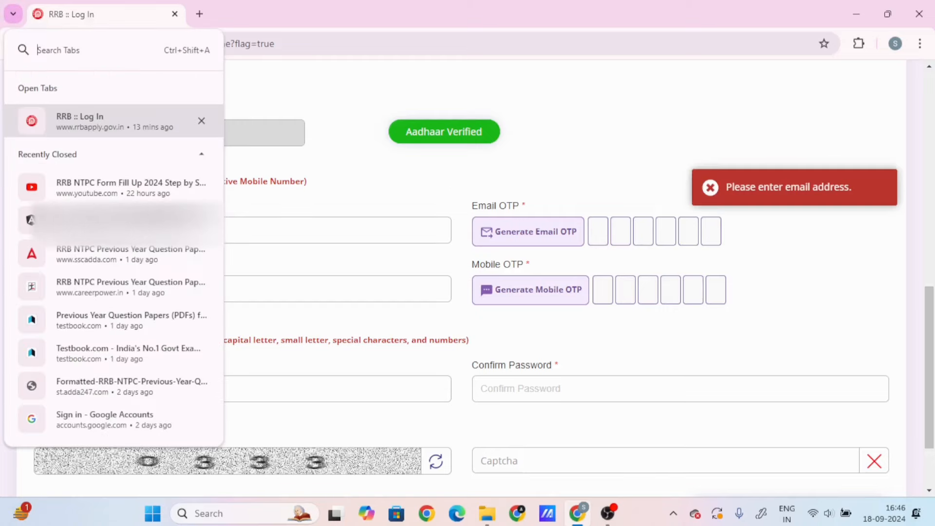
pyautogui.click(258, 208)
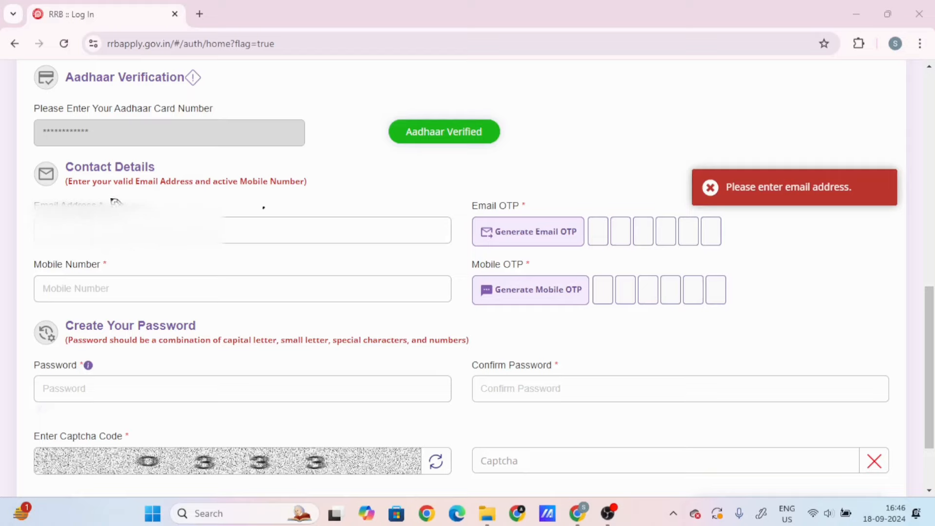
# Annotate the email, Mobile Number and Email OTP fields with notes and arrows, then clear them
pyautogui.moveTo(111, 198)
pyautogui.mouseDown()
pyautogui.moveTo(166, 192)
pyautogui.moveTo(159, 202)
pyautogui.moveTo(320, 177)
pyautogui.moveTo(413, 146)
pyautogui.moveTo(453, 177)
pyautogui.moveTo(449, 156)
pyautogui.mouseUp()
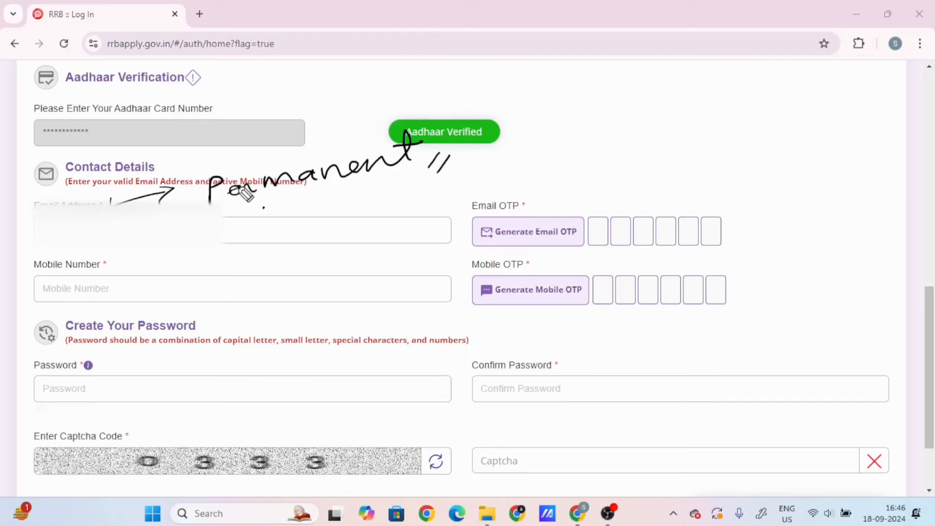
pyautogui.moveTo(113, 257)
pyautogui.mouseDown()
pyautogui.moveTo(117, 267)
pyautogui.moveTo(170, 247)
pyautogui.mouseUp()
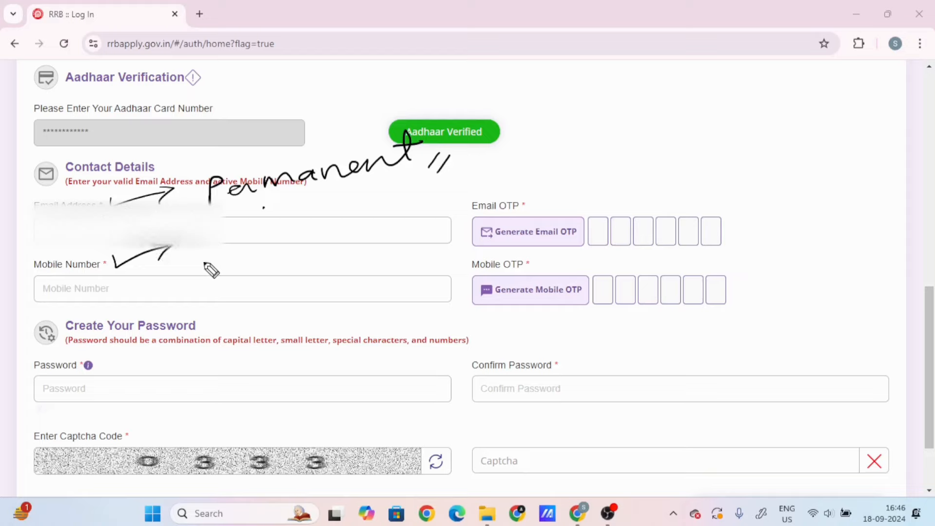
pyautogui.moveTo(227, 257); pyautogui.dragTo(216, 264)
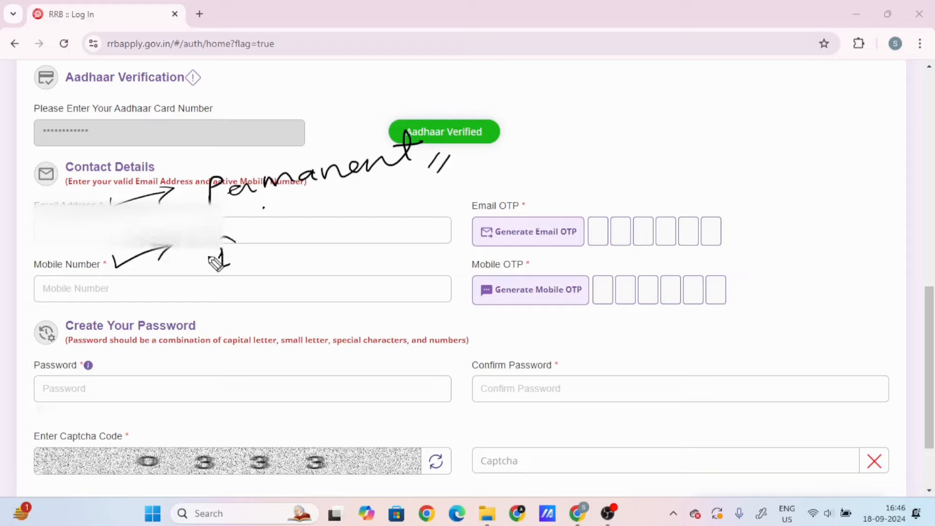
pyautogui.moveTo(235, 233); pyautogui.dragTo(214, 251)
pyautogui.moveTo(282, 247)
pyautogui.mouseDown()
pyautogui.moveTo(349, 225)
pyautogui.moveTo(343, 241)
pyautogui.mouseUp()
pyautogui.moveTo(390, 192)
pyautogui.mouseDown()
pyautogui.moveTo(395, 220)
pyautogui.moveTo(407, 225)
pyautogui.mouseUp()
pyautogui.moveTo(460, 183); pyautogui.dragTo(458, 214)
pyautogui.moveTo(449, 204); pyautogui.dragTo(470, 201)
pyautogui.moveTo(530, 163); pyautogui.dragTo(536, 184)
pyautogui.moveTo(522, 179); pyautogui.dragTo(540, 181)
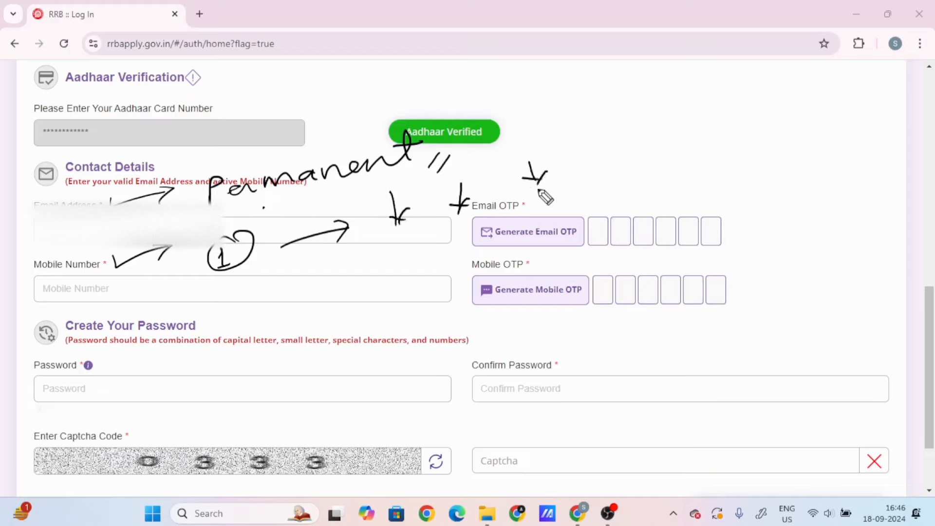
pyautogui.moveTo(246, 270)
pyautogui.mouseDown()
pyautogui.moveTo(288, 259)
pyautogui.moveTo(267, 268)
pyautogui.mouseUp()
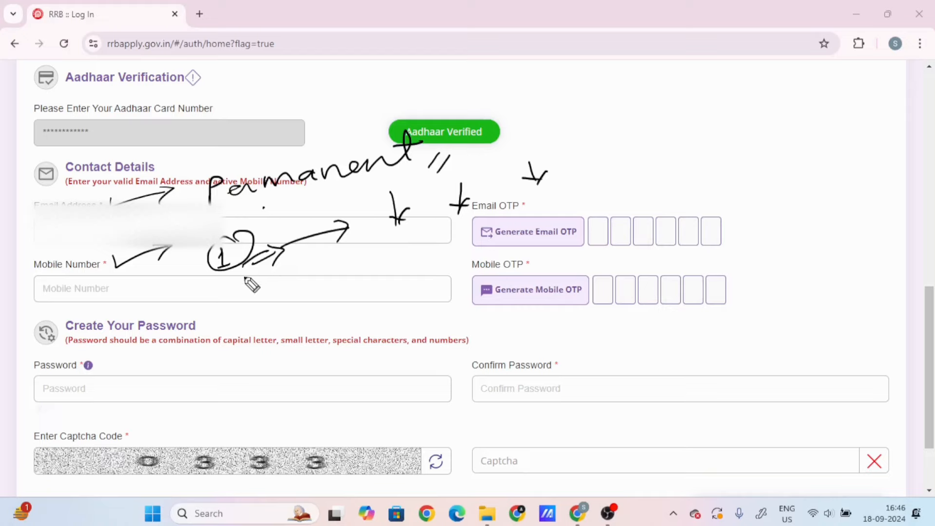
pyautogui.press('Escape')
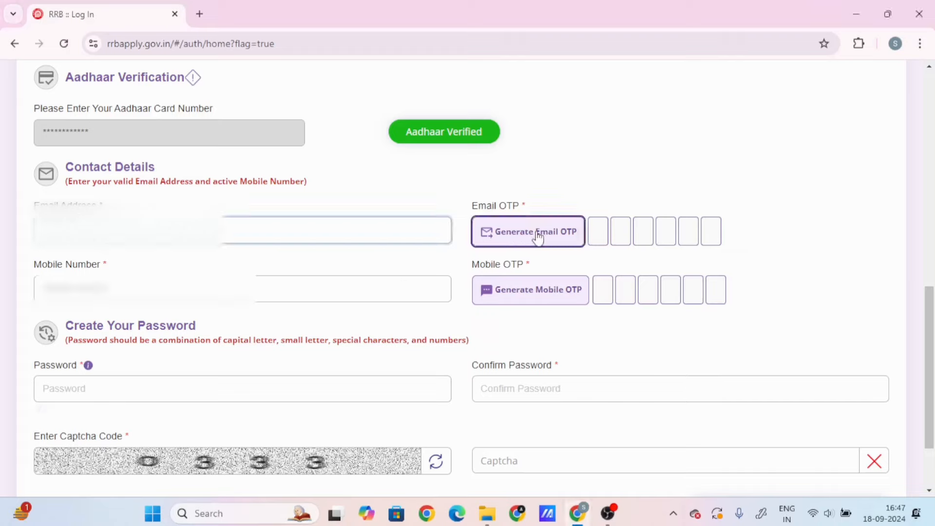
# Request the email one-time code, enter the received six-digit code, and move to the mobile number
pyautogui.click(536, 232)
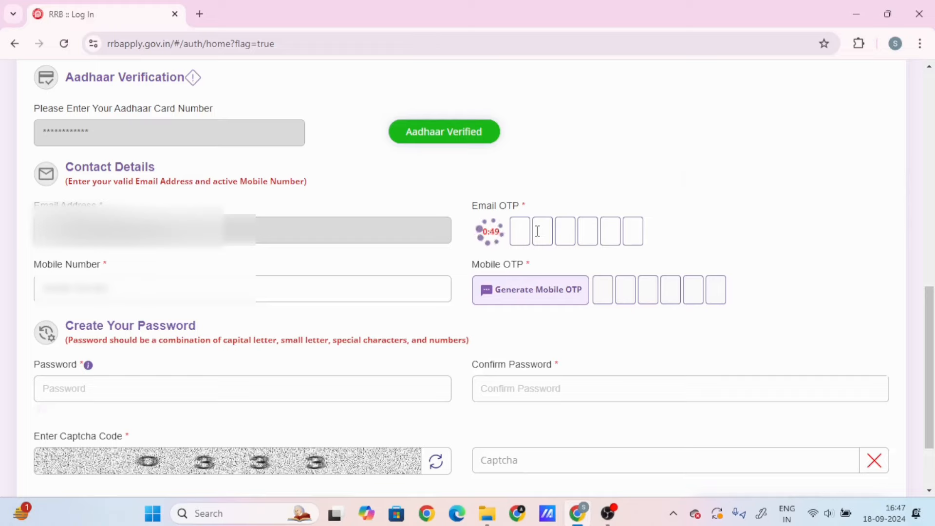
pyautogui.click(521, 231)
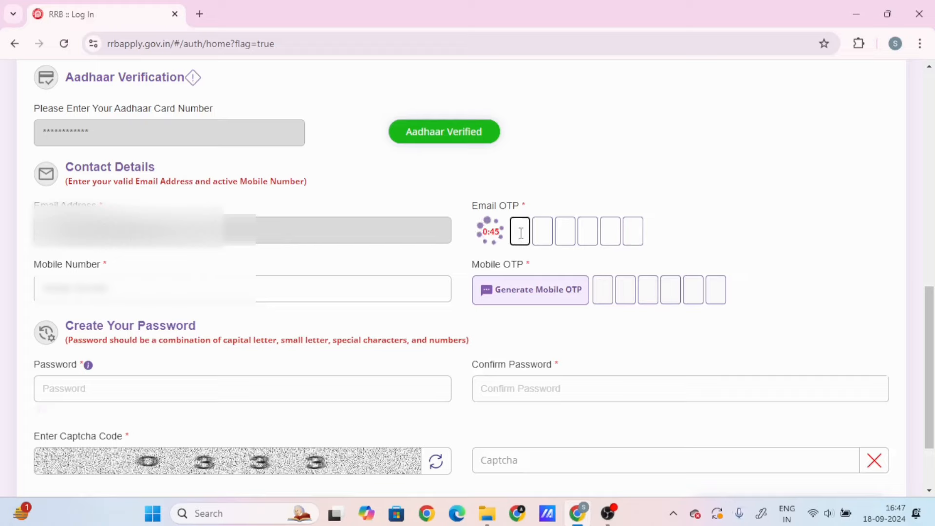
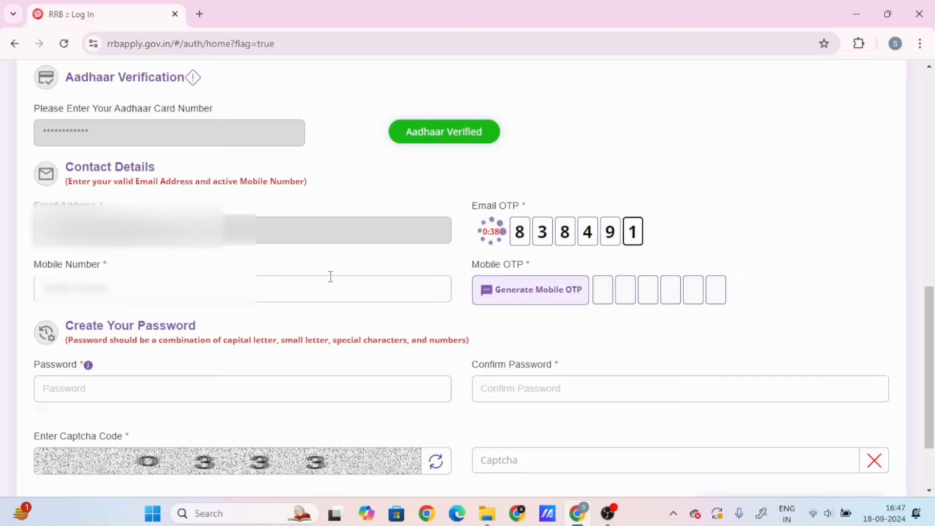
pyautogui.click(324, 300)
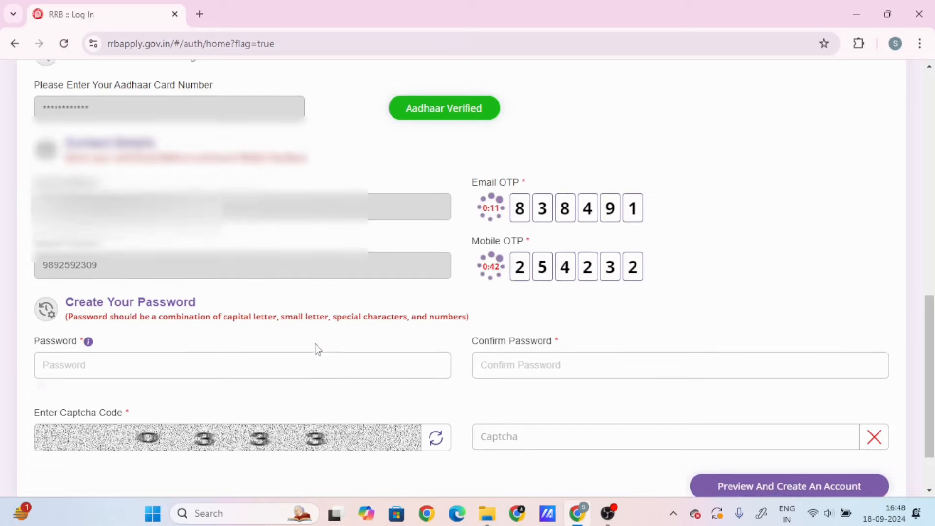
pyautogui.scroll(-1, 316, 343)
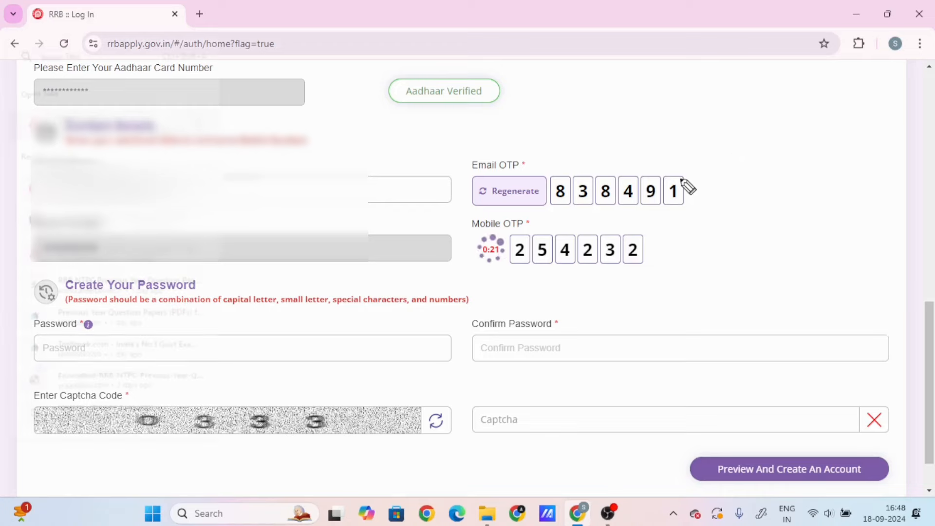
pyautogui.hotkey('ctrl', 'shift', 'a')
pyautogui.moveTo(716, 135)
pyautogui.mouseDown()
pyautogui.moveTo(716, 153)
pyautogui.moveTo(717, 138)
pyautogui.moveTo(823, 121)
pyautogui.moveTo(853, 142)
pyautogui.mouseUp()
pyautogui.click(784, 110)
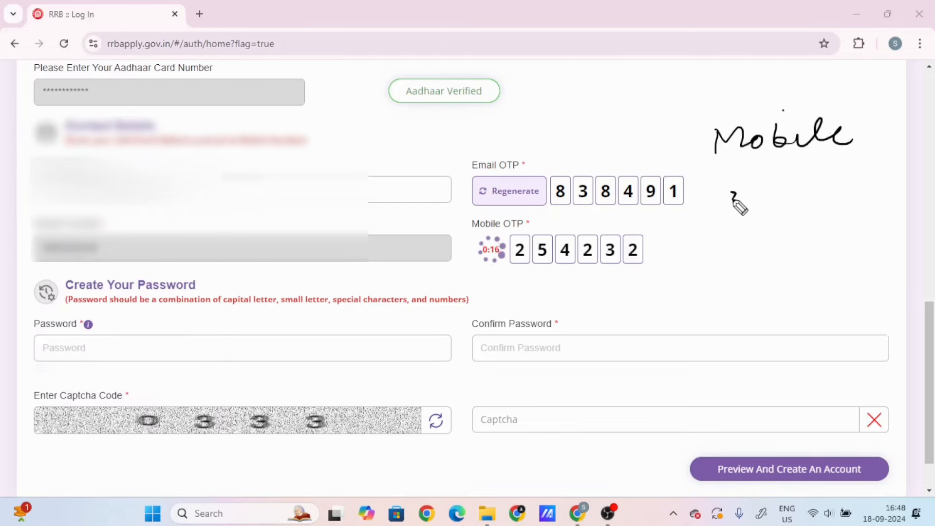
pyautogui.moveTo(743, 191)
pyautogui.mouseDown()
pyautogui.moveTo(730, 205)
pyautogui.moveTo(842, 194)
pyautogui.moveTo(838, 207)
pyautogui.mouseUp()
pyautogui.click(796, 174)
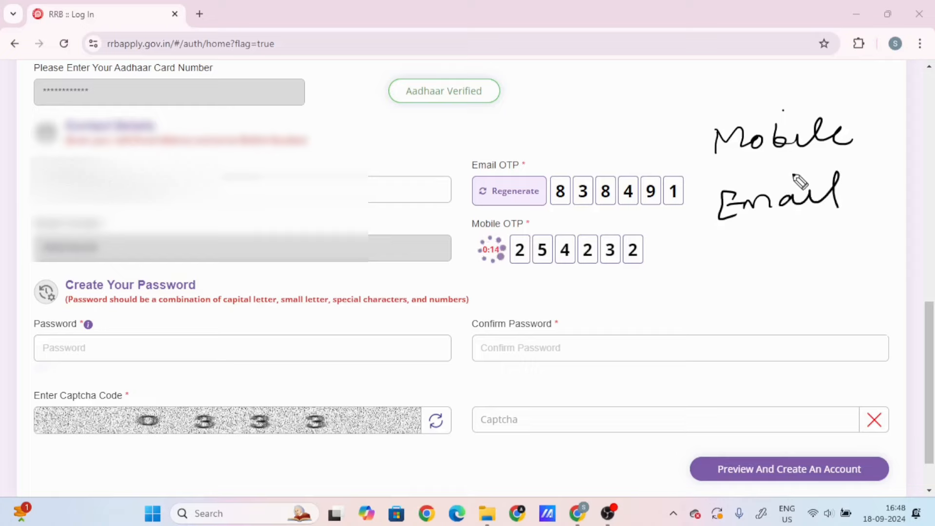
pyautogui.moveTo(908, 153)
pyautogui.mouseDown()
pyautogui.moveTo(880, 194)
pyautogui.moveTo(859, 202)
pyautogui.mouseUp()
pyautogui.moveTo(879, 152); pyautogui.dragTo(902, 214)
pyautogui.moveTo(721, 219)
pyautogui.mouseDown()
pyautogui.moveTo(915, 186)
pyautogui.moveTo(764, 122)
pyautogui.moveTo(711, 226)
pyautogui.mouseUp()
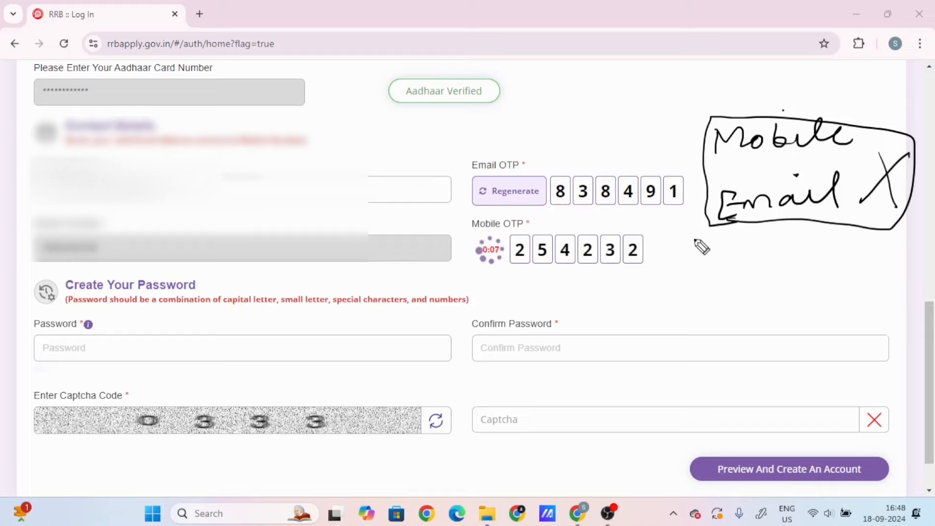
pyautogui.moveTo(718, 240)
pyautogui.mouseDown()
pyautogui.moveTo(747, 230)
pyautogui.moveTo(763, 209)
pyautogui.mouseUp()
pyautogui.moveTo(716, 164); pyautogui.dragTo(752, 155)
pyautogui.moveTo(726, 244)
pyautogui.mouseDown()
pyautogui.moveTo(715, 246)
pyautogui.moveTo(755, 227)
pyautogui.mouseUp()
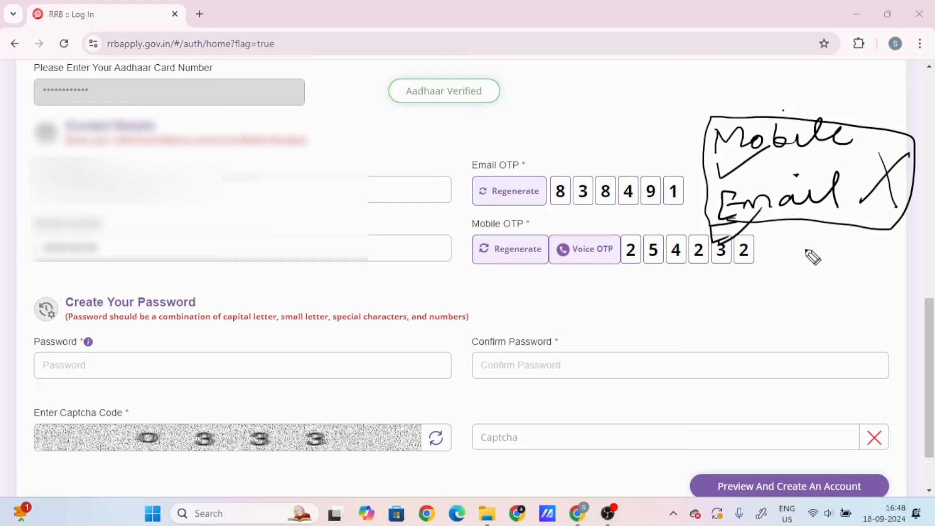
pyautogui.moveTo(811, 252); pyautogui.dragTo(777, 290)
pyautogui.moveTo(780, 253); pyautogui.dragTo(803, 296)
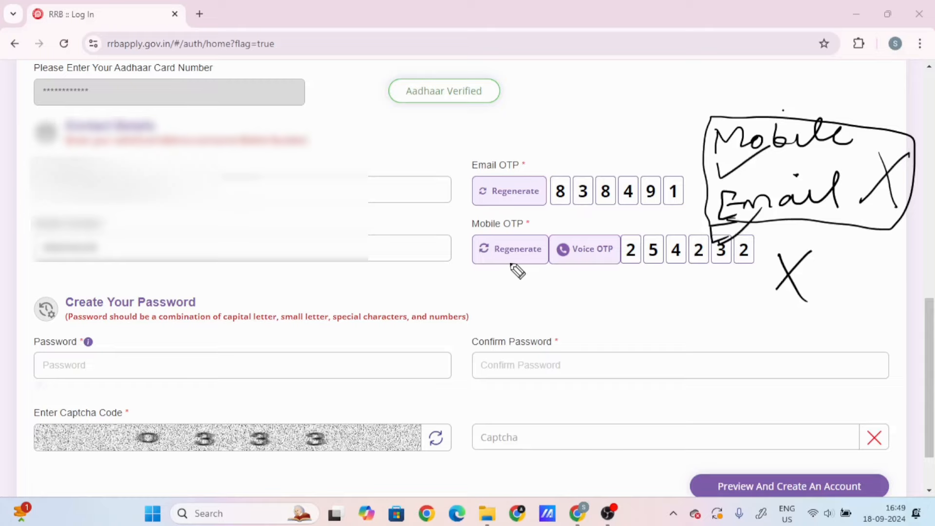
pyautogui.press('e')
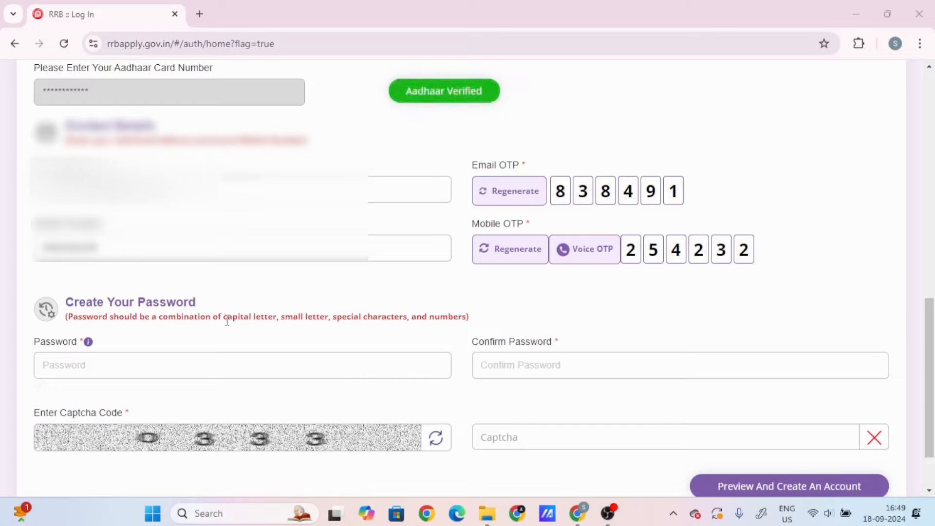
pyautogui.moveTo(228, 318); pyautogui.dragTo(453, 313)
pyautogui.click(460, 321)
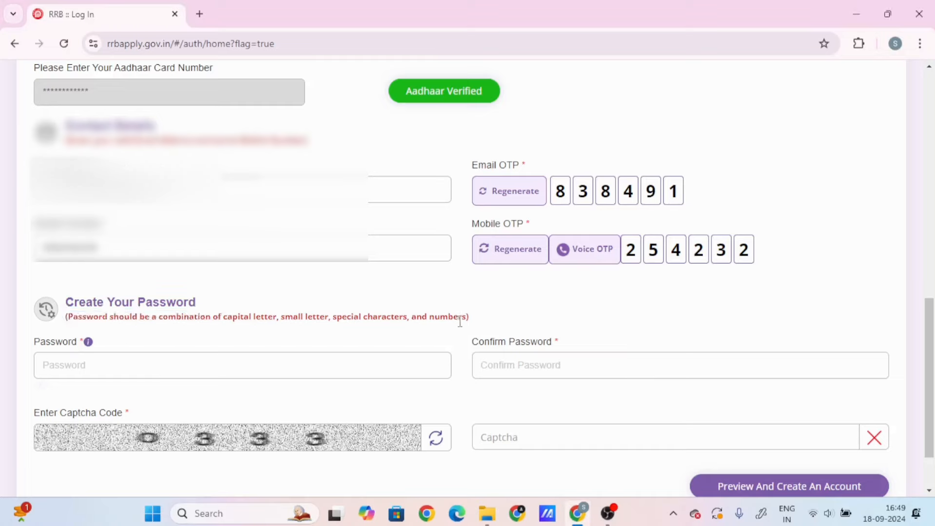
pyautogui.click(374, 365)
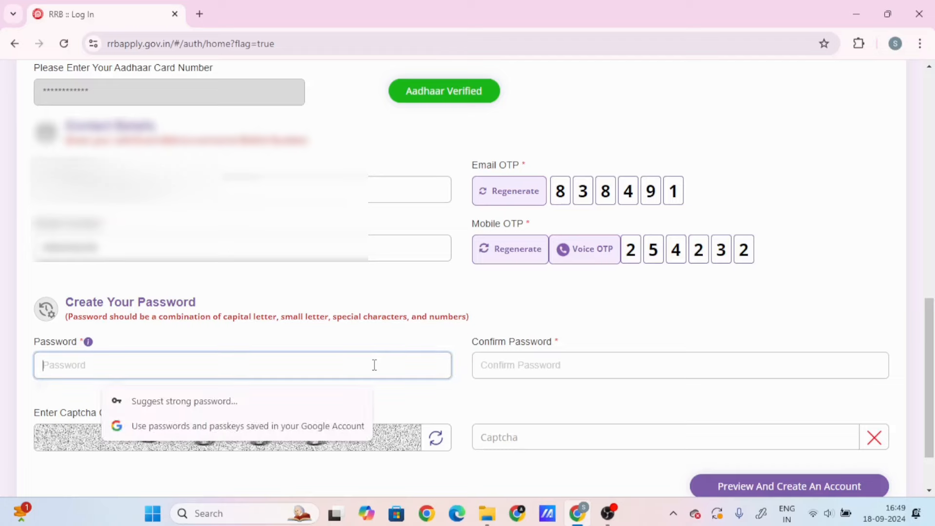
pyautogui.click(656, 293)
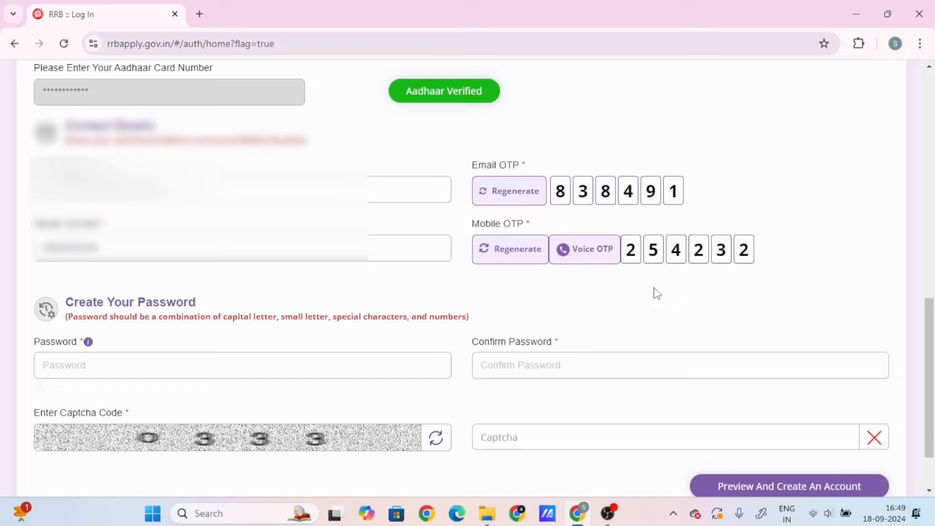
pyautogui.hotkey('ctrl', 'shift', 'a')
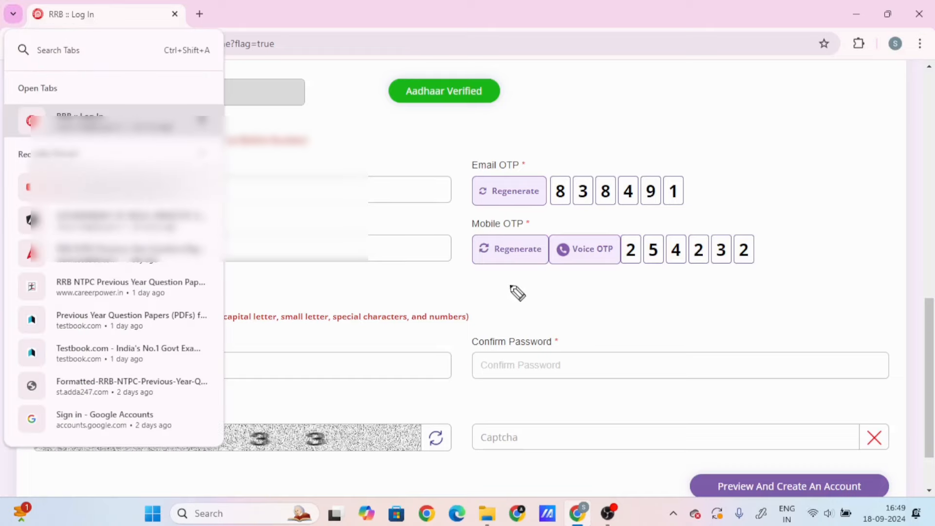
pyautogui.click(572, 293)
pyautogui.moveTo(562, 291)
pyautogui.mouseDown()
pyautogui.moveTo(580, 305)
pyautogui.moveTo(651, 302)
pyautogui.moveTo(673, 290)
pyautogui.moveTo(714, 302)
pyautogui.moveTo(699, 320)
pyautogui.moveTo(776, 290)
pyautogui.moveTo(820, 311)
pyautogui.mouseUp()
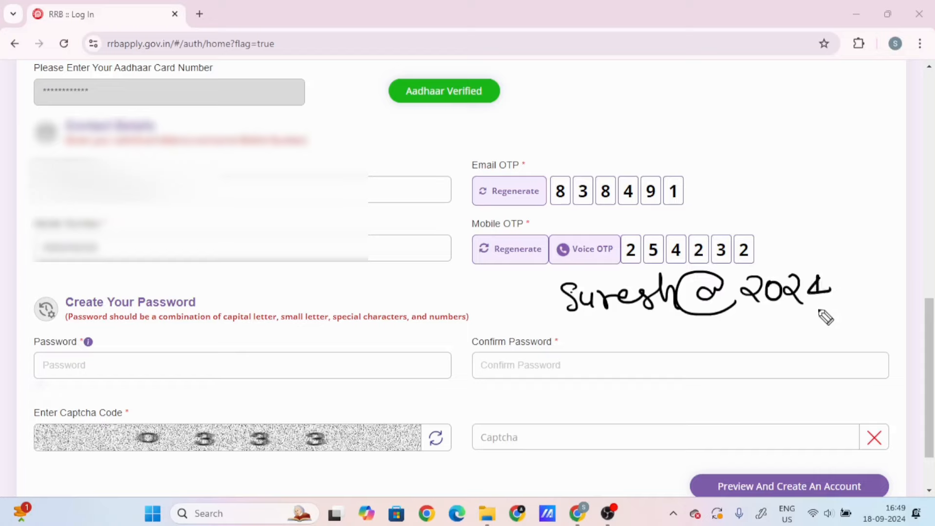
pyautogui.moveTo(821, 277); pyautogui.dragTo(818, 311)
pyautogui.moveTo(671, 312)
pyautogui.mouseDown()
pyautogui.moveTo(575, 314)
pyautogui.moveTo(626, 282)
pyautogui.moveTo(677, 287)
pyautogui.moveTo(645, 313)
pyautogui.moveTo(621, 313)
pyautogui.mouseUp()
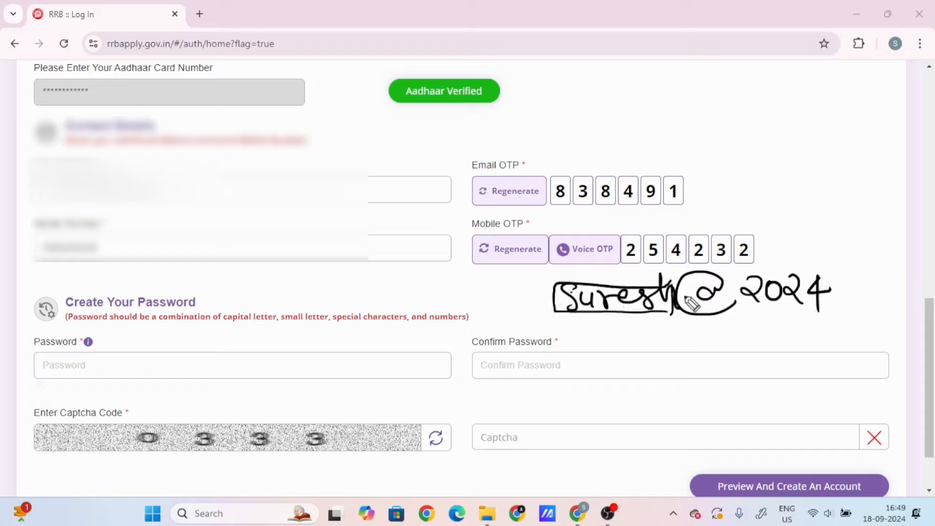
pyautogui.moveTo(615, 102)
pyautogui.mouseDown()
pyautogui.moveTo(618, 115)
pyautogui.moveTo(707, 124)
pyautogui.mouseUp()
pyautogui.moveTo(734, 108)
pyautogui.mouseDown()
pyautogui.moveTo(755, 110)
pyautogui.moveTo(751, 119)
pyautogui.moveTo(784, 96)
pyautogui.moveTo(809, 96)
pyautogui.moveTo(837, 115)
pyautogui.moveTo(852, 104)
pyautogui.moveTo(886, 121)
pyautogui.mouseUp()
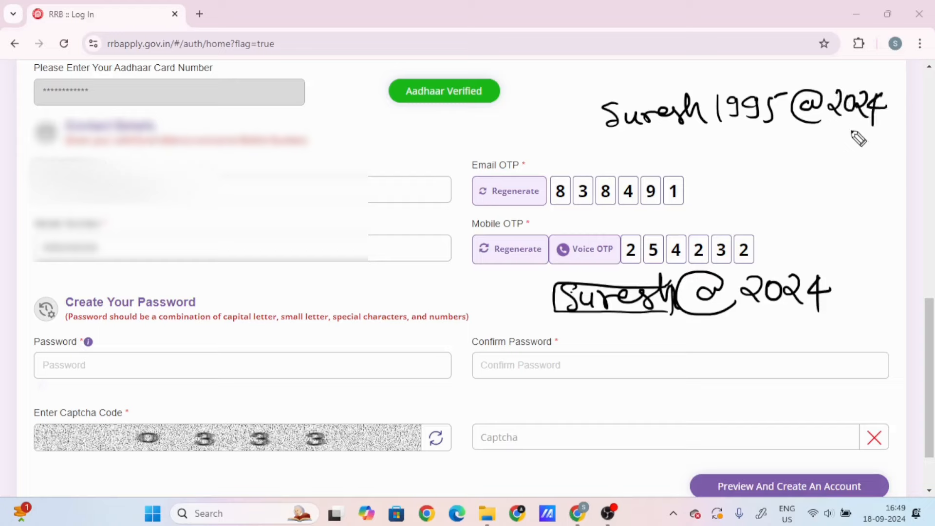
pyautogui.moveTo(613, 139)
pyautogui.mouseDown()
pyautogui.moveTo(848, 138)
pyautogui.moveTo(872, 90)
pyautogui.moveTo(627, 97)
pyautogui.moveTo(600, 144)
pyautogui.mouseUp()
pyautogui.moveTo(823, 85)
pyautogui.mouseDown()
pyautogui.moveTo(784, 131)
pyautogui.moveTo(822, 165)
pyautogui.moveTo(810, 197)
pyautogui.moveTo(822, 197)
pyautogui.moveTo(828, 190)
pyautogui.moveTo(815, 182)
pyautogui.moveTo(823, 183)
pyautogui.mouseUp()
pyautogui.moveTo(621, 100)
pyautogui.mouseDown()
pyautogui.moveTo(602, 118)
pyautogui.moveTo(619, 121)
pyautogui.moveTo(614, 95)
pyautogui.mouseUp()
pyautogui.moveTo(626, 128); pyautogui.dragTo(765, 120)
pyautogui.moveTo(799, 125); pyautogui.dragTo(809, 128)
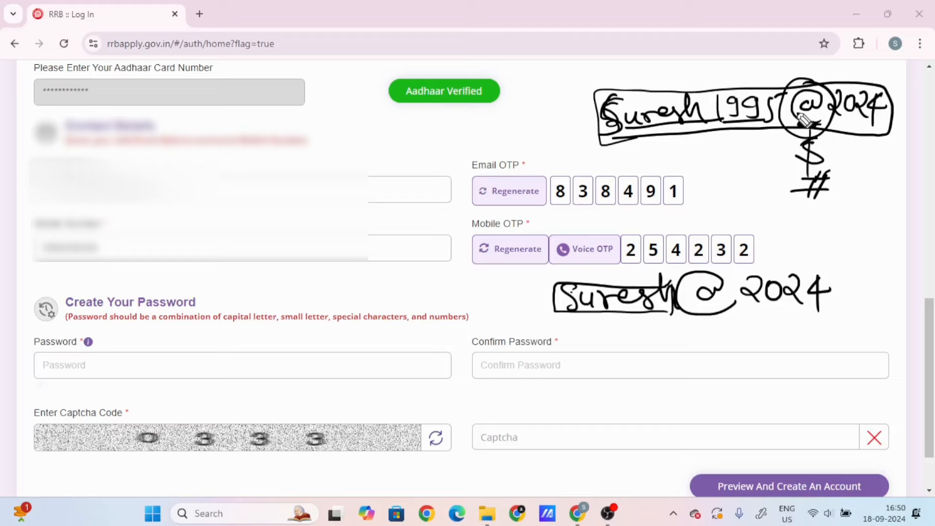
pyautogui.press('e')
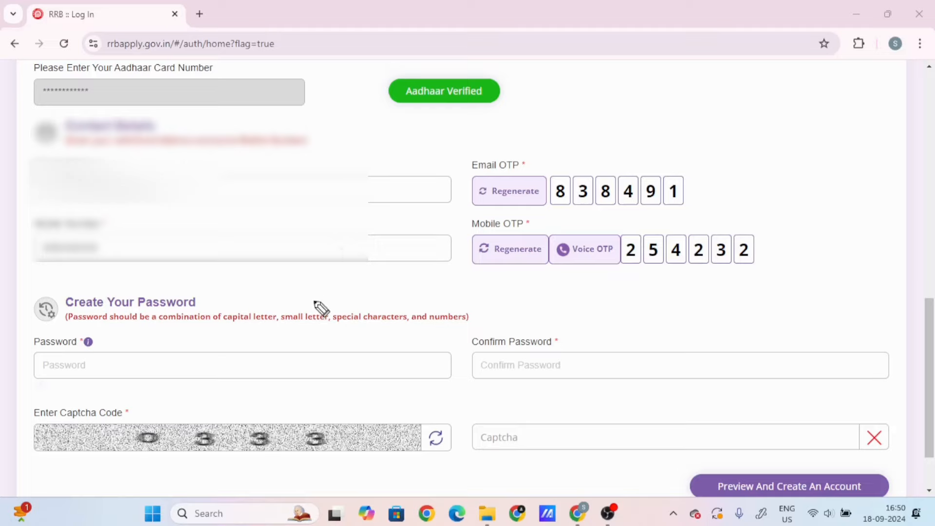
# Set and confirm the account password, then enter captcha code 0333
pyautogui.click(328, 361)
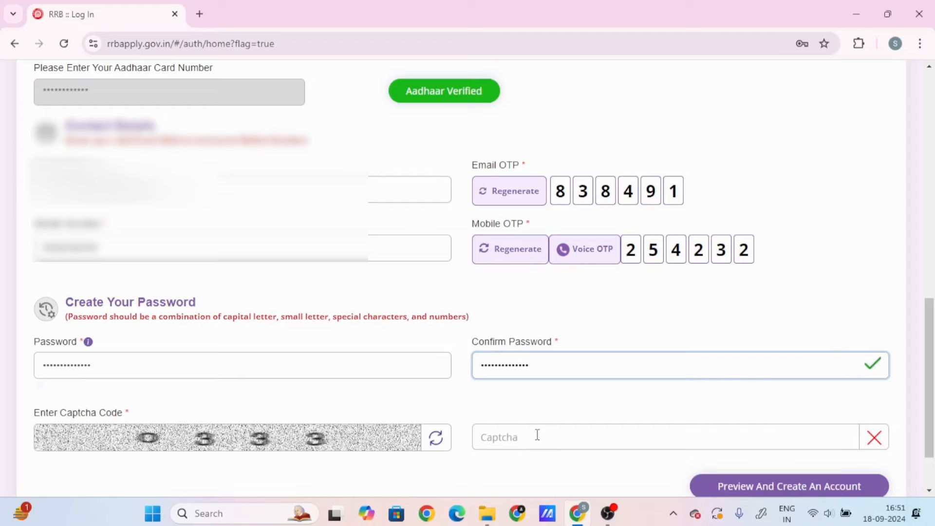
pyautogui.scroll(-2, 536, 429)
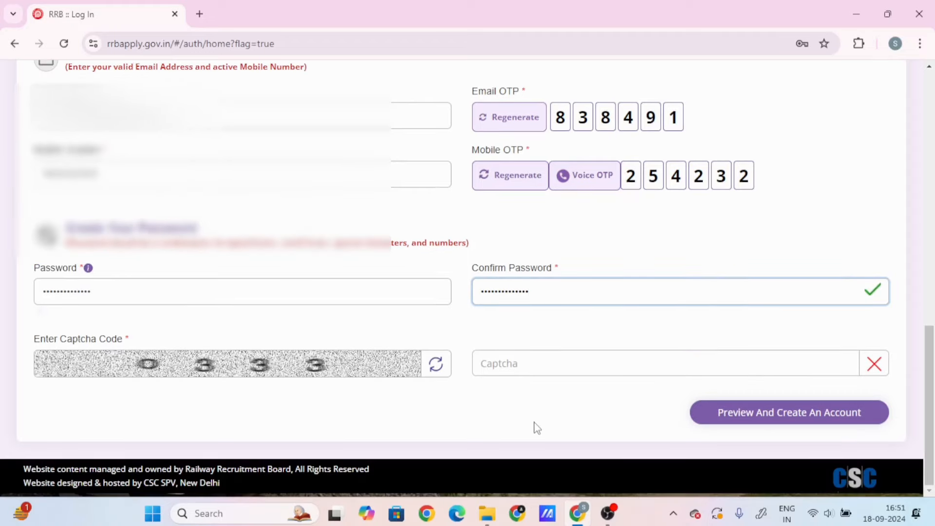
pyautogui.click(535, 359)
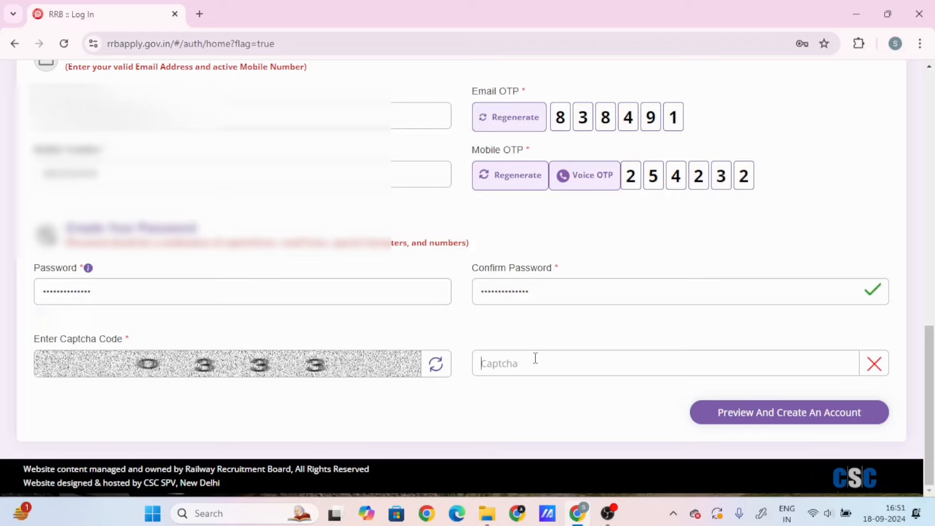
pyautogui.write('0333')
# Preview the account details, tick 'I have re-checked', and request account creation
pyautogui.click(821, 418)
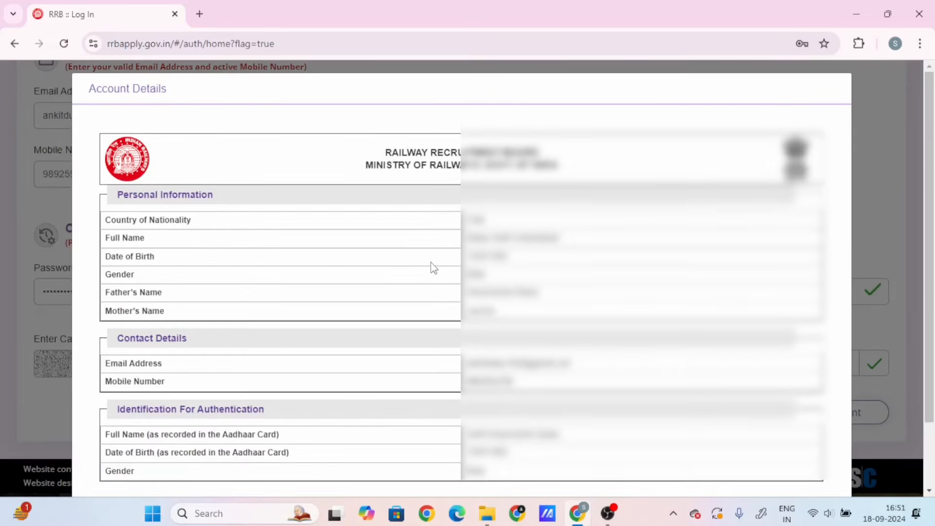
pyautogui.scroll(-1, 433, 266)
pyautogui.scroll(-1, 433, 265)
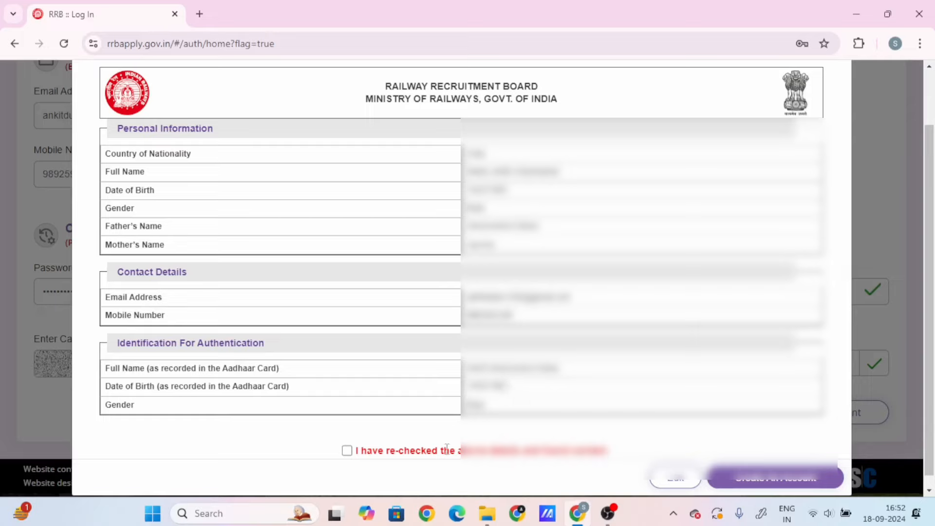
pyautogui.click(347, 451)
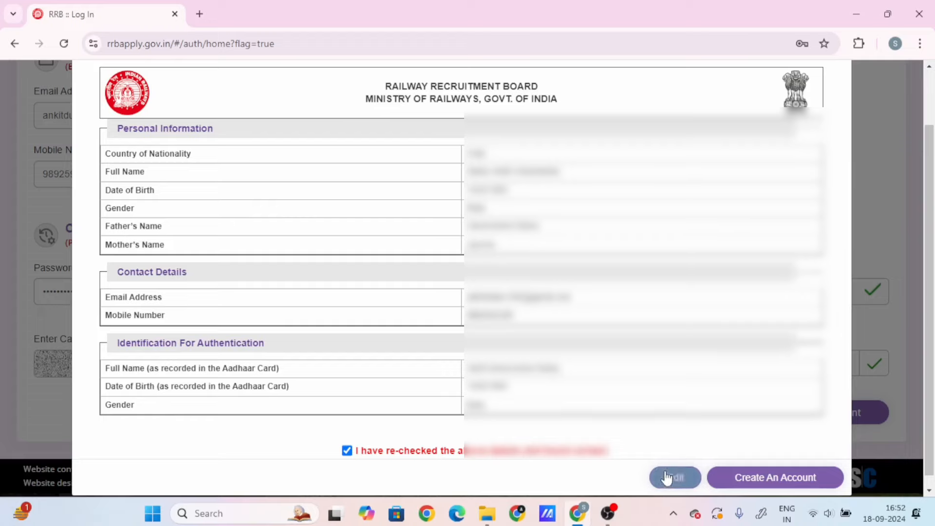
pyautogui.scroll(-1, 613, 358)
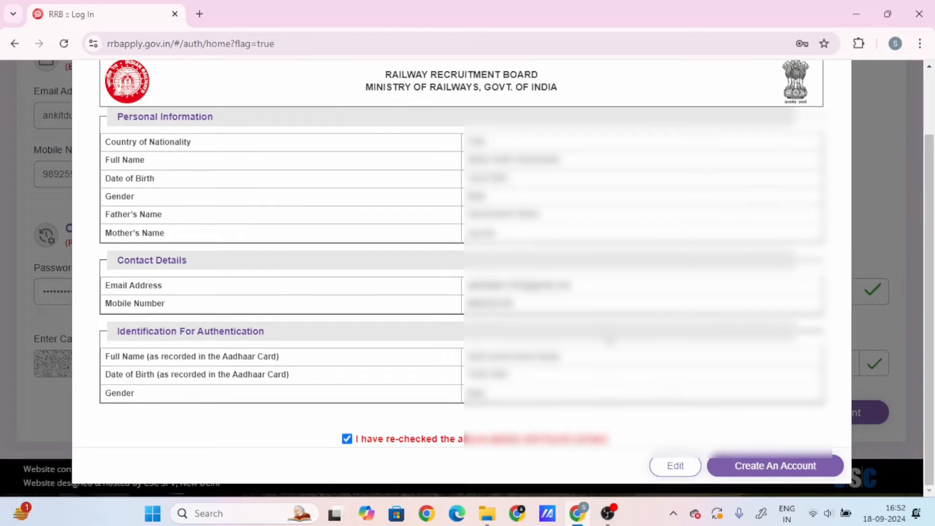
pyautogui.scroll(2, 610, 340)
pyautogui.scroll(-2, 612, 340)
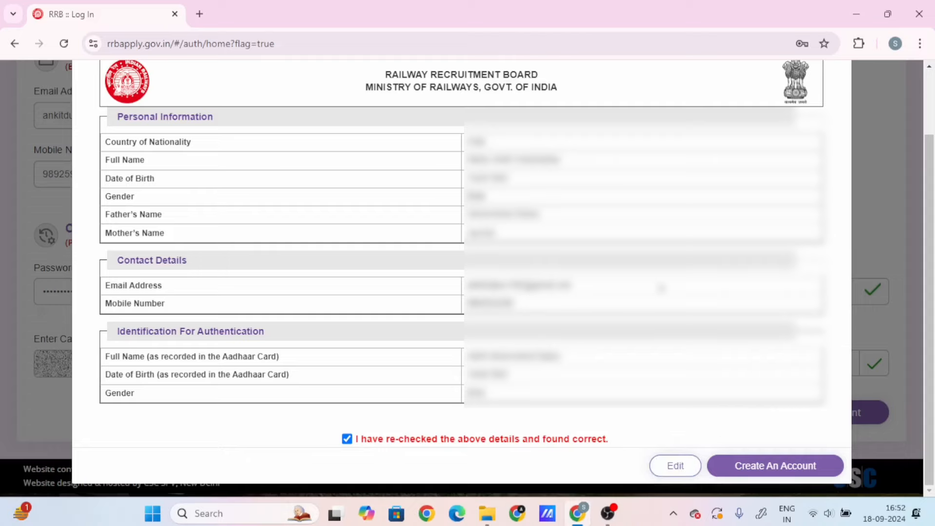
pyautogui.click(779, 469)
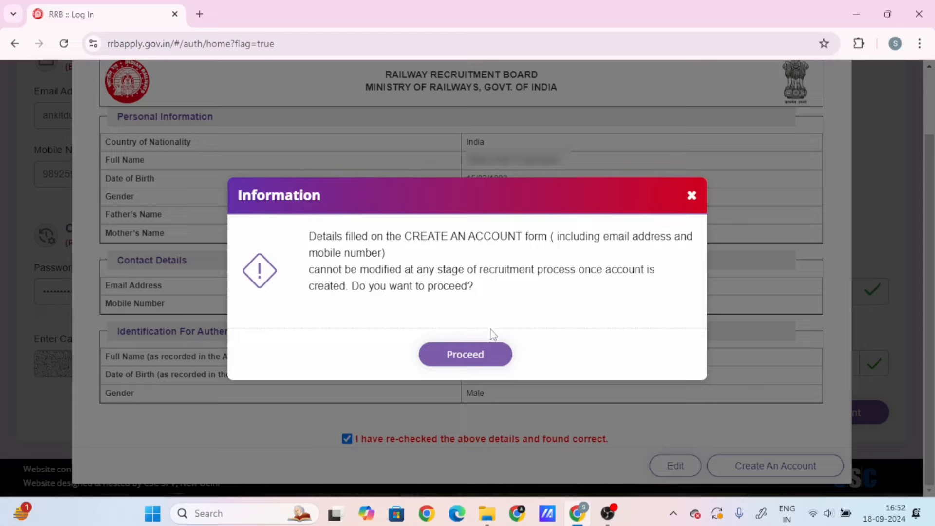
# Confirm account creation despite the warning, decline saving the password, and fill the login ID and password
pyautogui.click(471, 355)
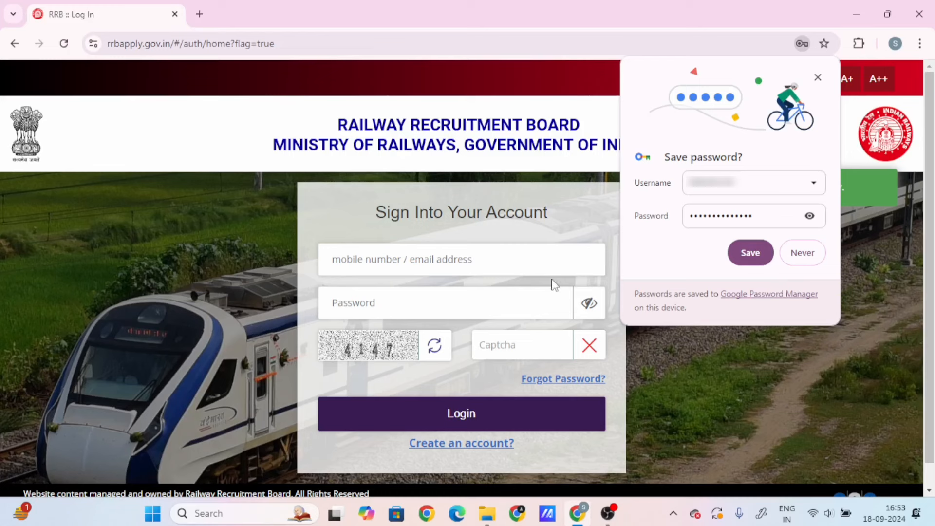
pyautogui.click(817, 78)
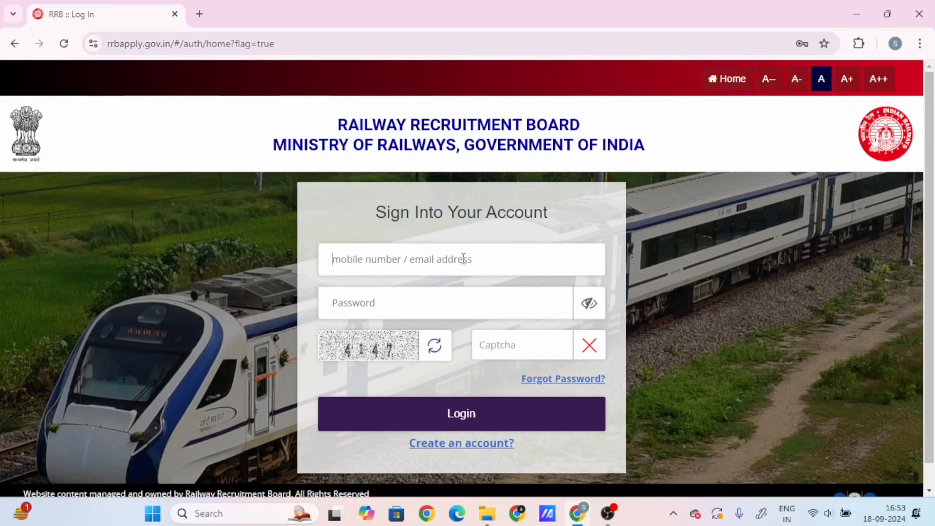
pyautogui.click(444, 303)
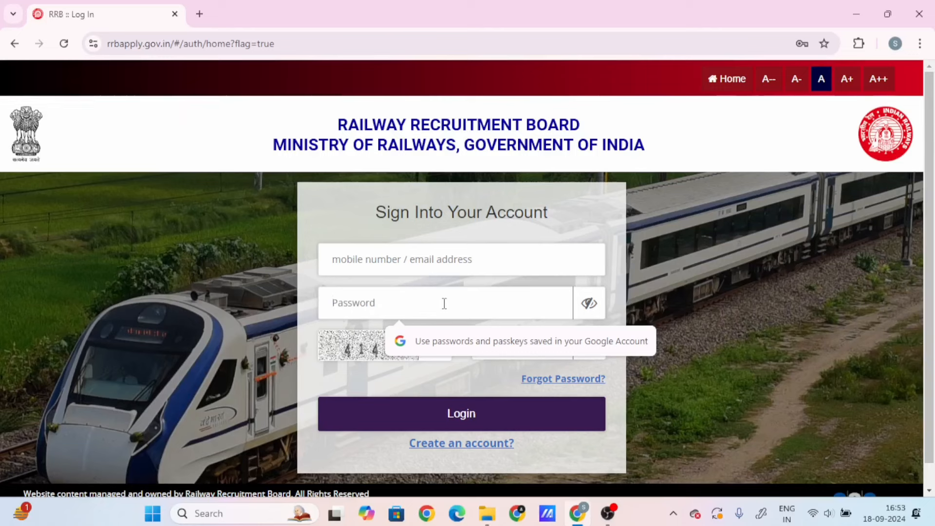
pyautogui.click(484, 265)
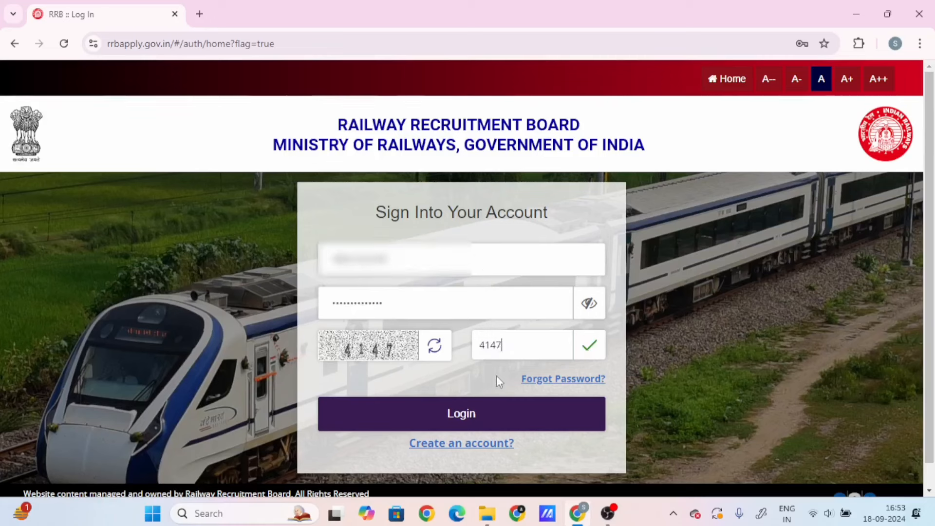
# Log in, decline Chrome's save-password offer, and read the dashboard's General Instructions
pyautogui.click(489, 415)
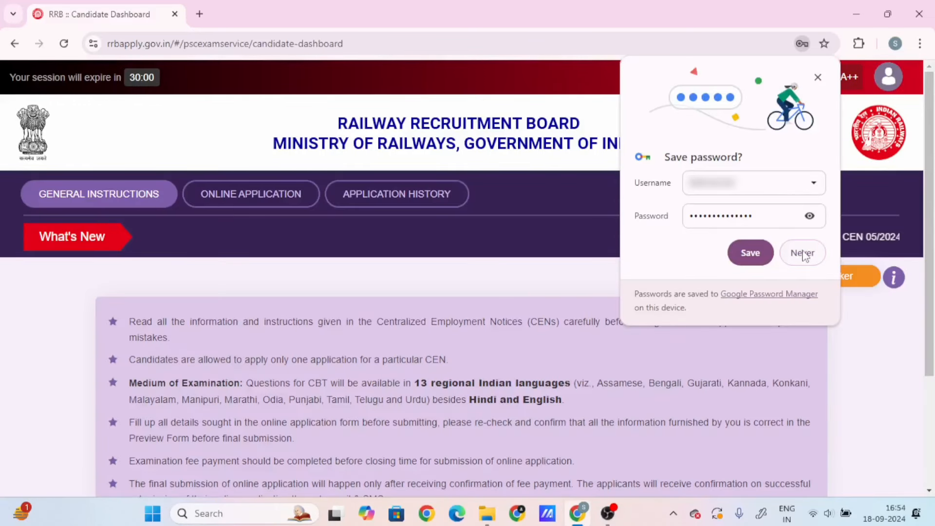
pyautogui.click(805, 253)
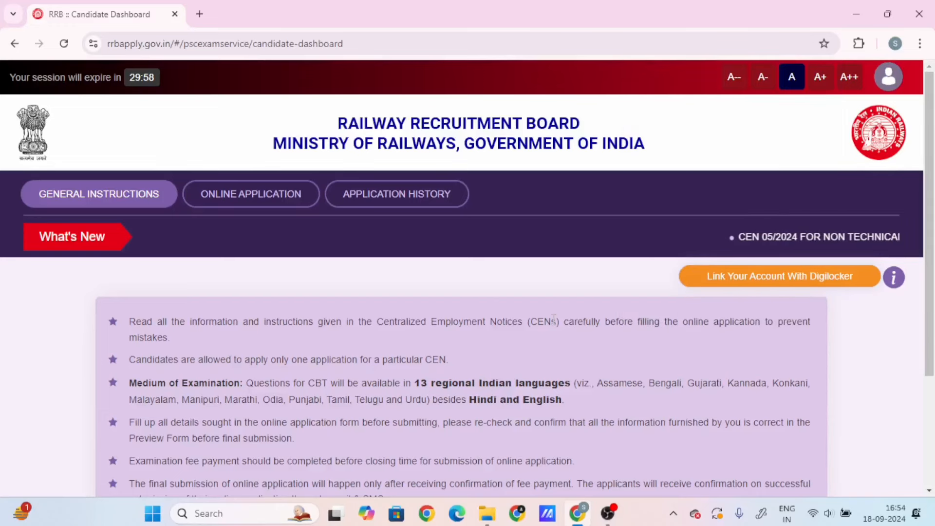
pyautogui.scroll(-3, 553, 319)
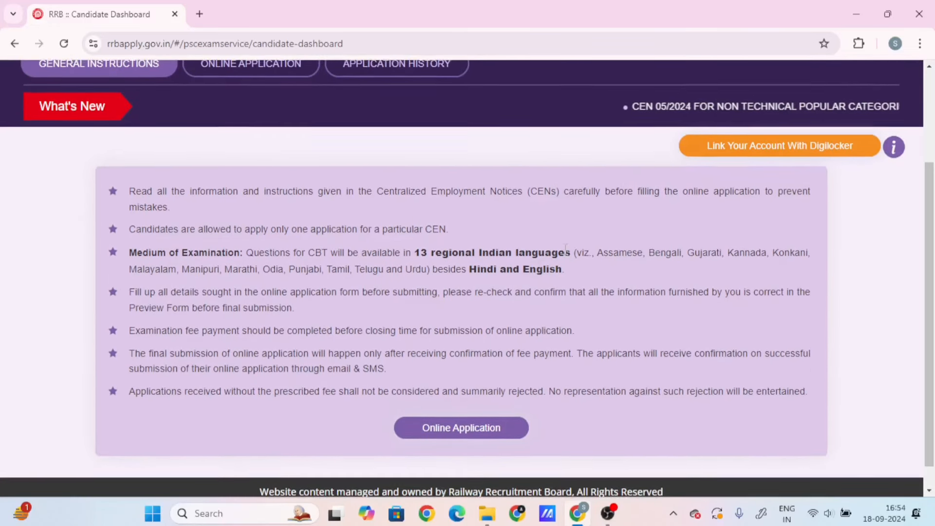
pyautogui.scroll(1, 565, 248)
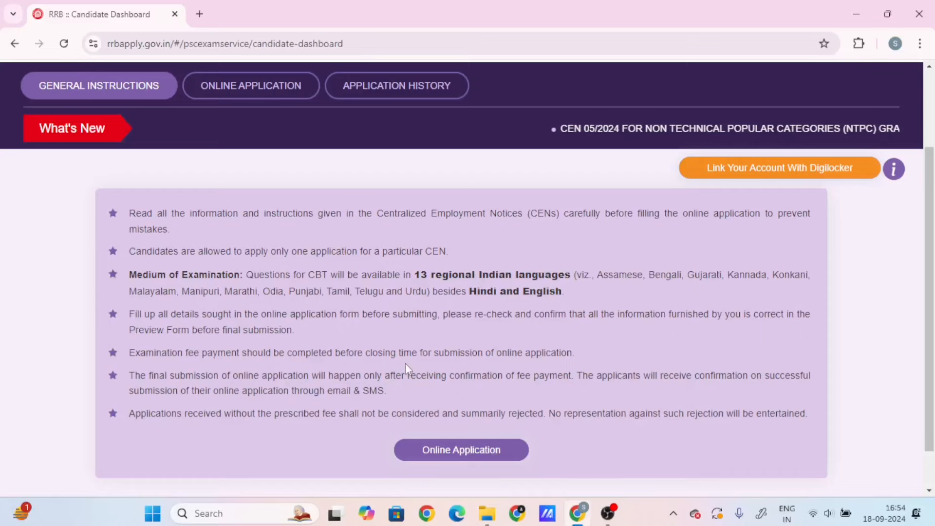
pyautogui.scroll(-1, 436, 367)
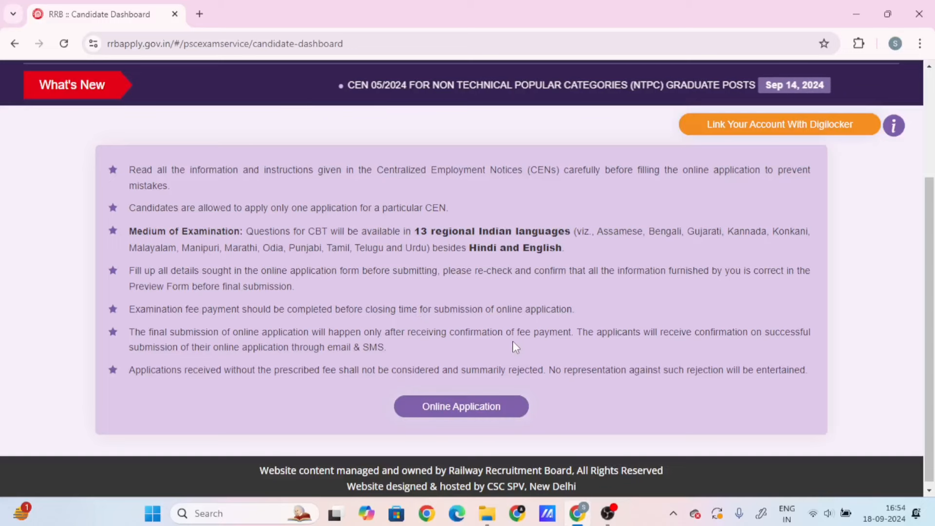
# Open Online Application and review the CEN 05/2024 NTPC Graduate Posts notice (14/09/2024–13/10/2024)
pyautogui.click(471, 412)
pyautogui.scroll(-2, 483, 363)
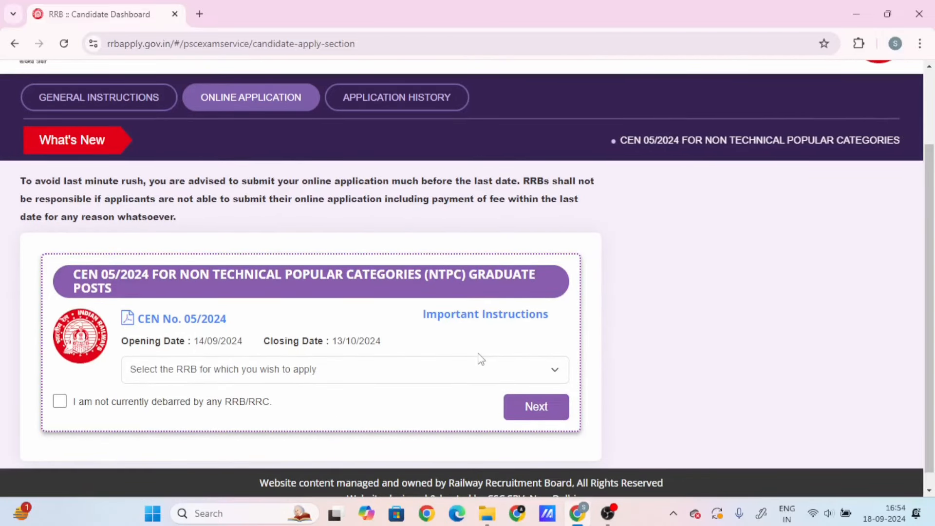
pyautogui.moveTo(465, 277); pyautogui.dragTo(475, 293)
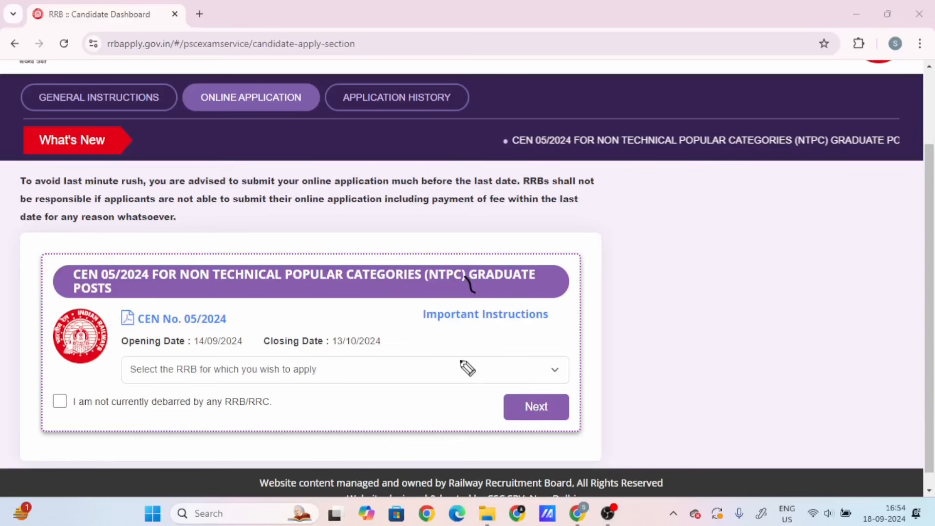
pyautogui.moveTo(175, 287)
pyautogui.mouseDown()
pyautogui.moveTo(323, 290)
pyautogui.moveTo(432, 273)
pyautogui.moveTo(252, 253)
pyautogui.moveTo(178, 287)
pyautogui.mouseUp()
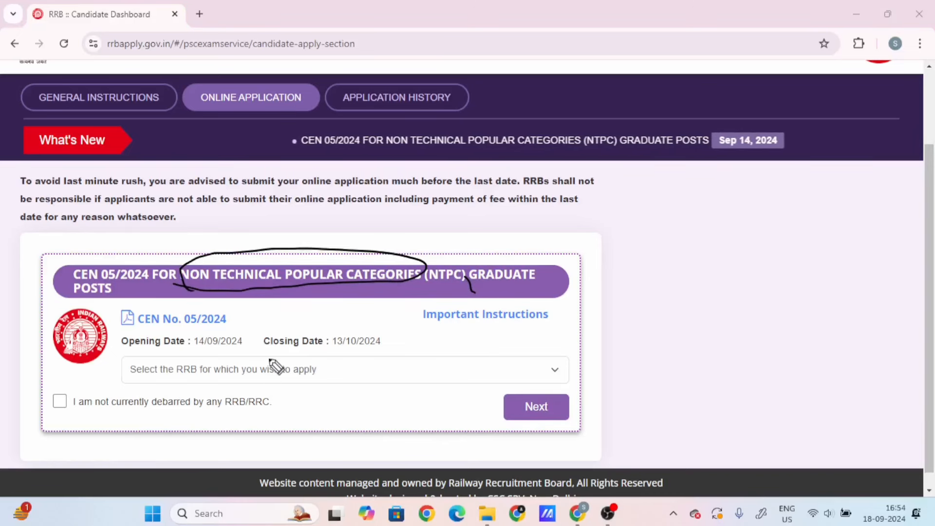
pyautogui.moveTo(340, 350)
pyautogui.mouseDown()
pyautogui.moveTo(355, 359)
pyautogui.moveTo(388, 336)
pyautogui.moveTo(265, 341)
pyautogui.moveTo(353, 351)
pyautogui.mouseUp()
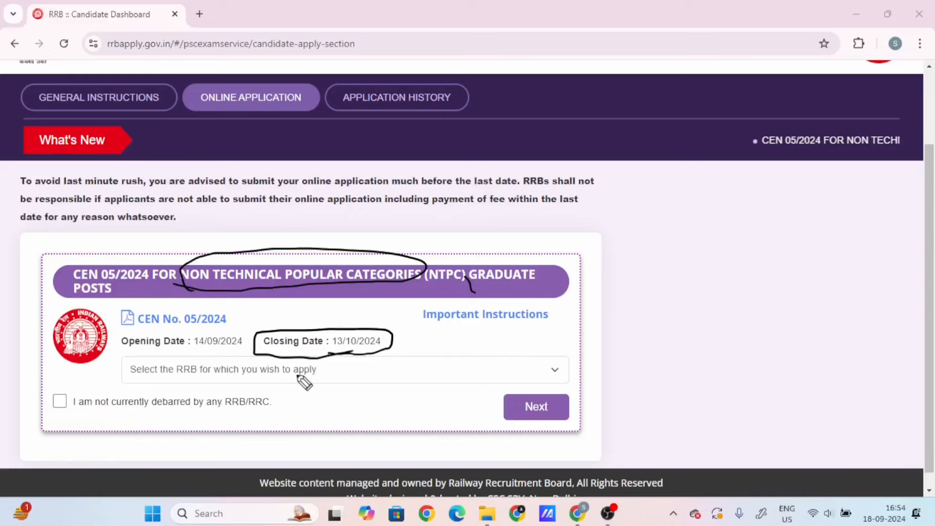
pyautogui.moveTo(316, 396)
pyautogui.mouseDown()
pyautogui.moveTo(318, 406)
pyautogui.moveTo(365, 379)
pyautogui.mouseUp()
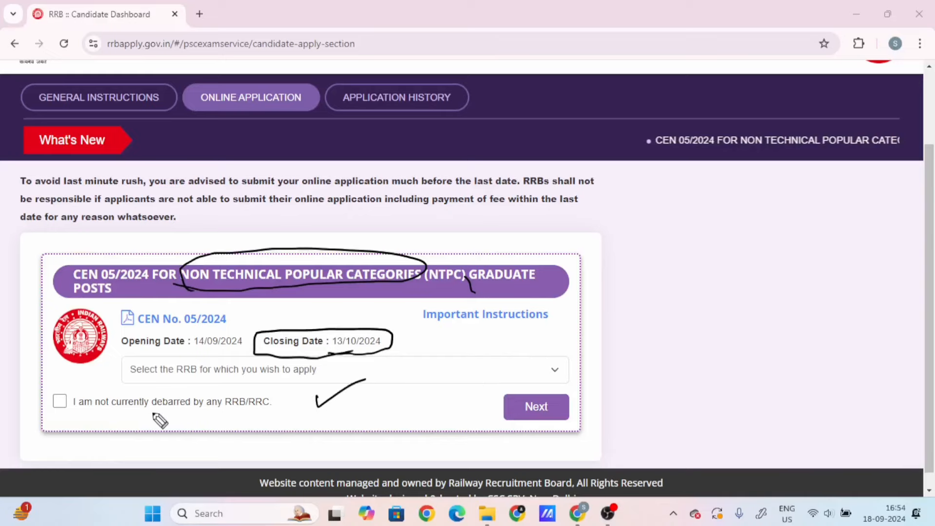
pyautogui.moveTo(72, 379)
pyautogui.mouseDown()
pyautogui.moveTo(47, 396)
pyautogui.moveTo(101, 419)
pyautogui.moveTo(209, 418)
pyautogui.moveTo(281, 399)
pyautogui.moveTo(75, 378)
pyautogui.mouseUp()
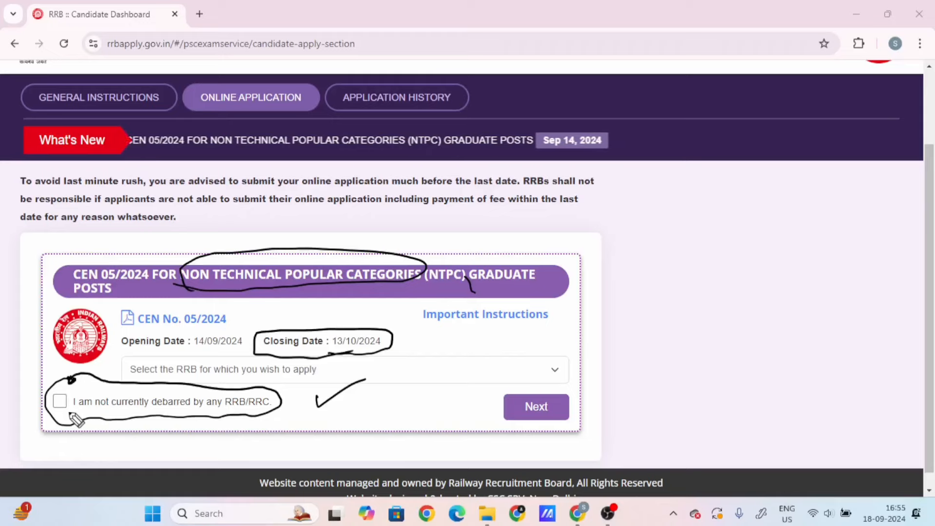
pyautogui.moveTo(55, 395); pyautogui.dragTo(67, 407)
pyautogui.moveTo(67, 395)
pyautogui.mouseDown()
pyautogui.moveTo(56, 406)
pyautogui.moveTo(269, 410)
pyautogui.mouseUp()
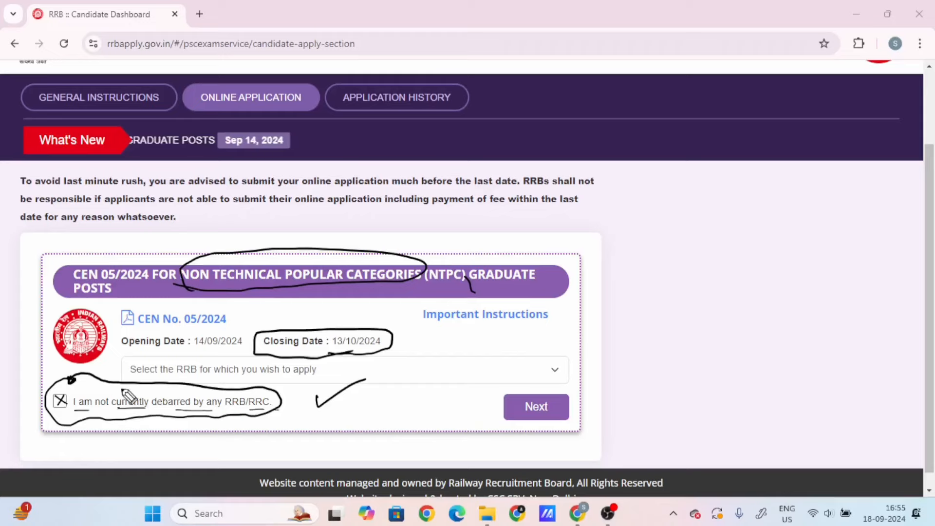
pyautogui.moveTo(117, 386)
pyautogui.mouseDown()
pyautogui.moveTo(99, 413)
pyautogui.moveTo(125, 419)
pyautogui.mouseUp()
pyautogui.moveTo(51, 403); pyautogui.dragTo(97, 363)
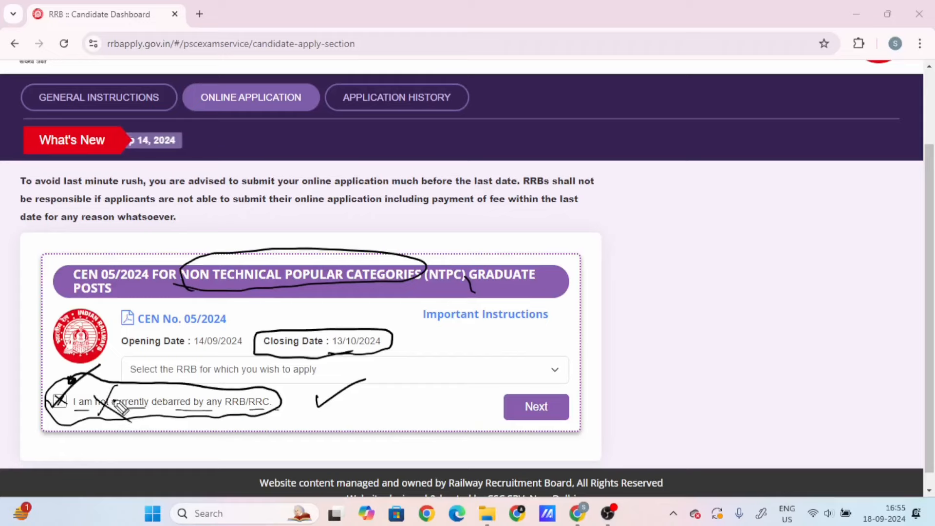
pyautogui.press('e')
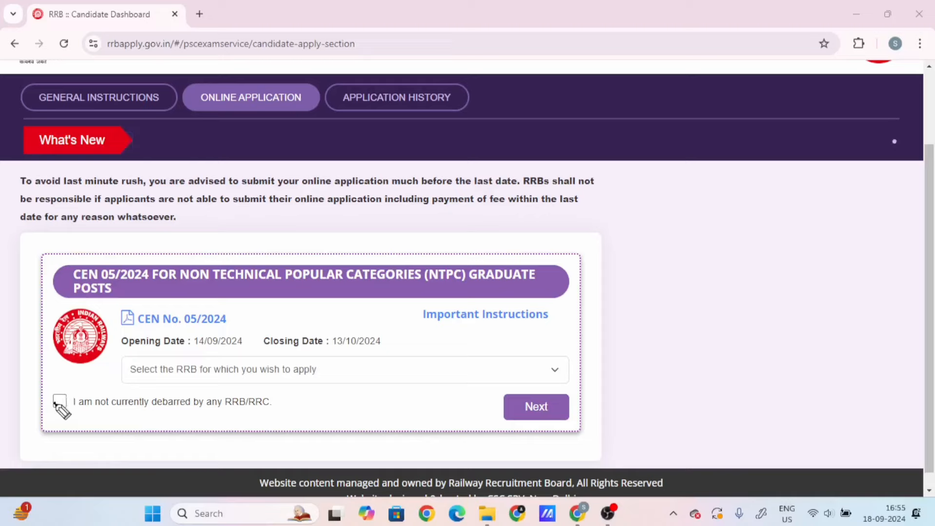
pyautogui.moveTo(53, 397); pyautogui.dragTo(80, 382)
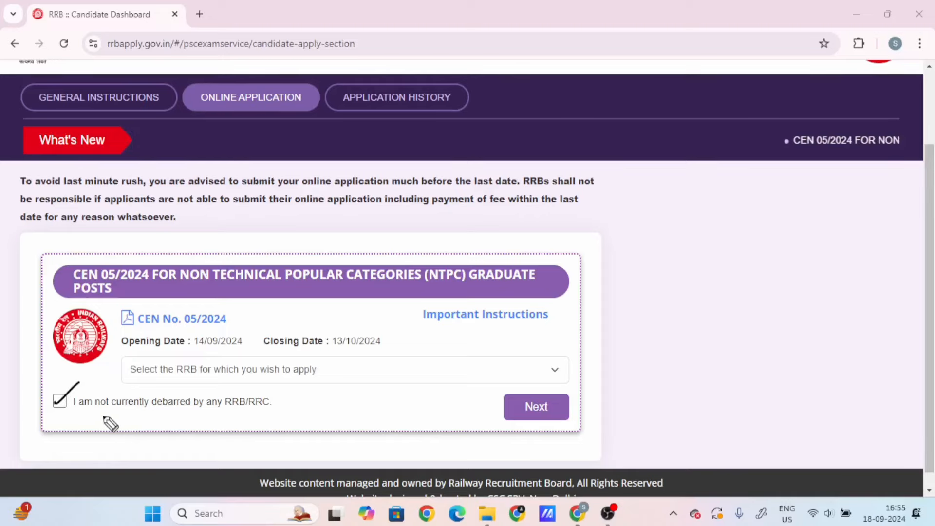
pyautogui.moveTo(45, 397); pyautogui.dragTo(56, 405)
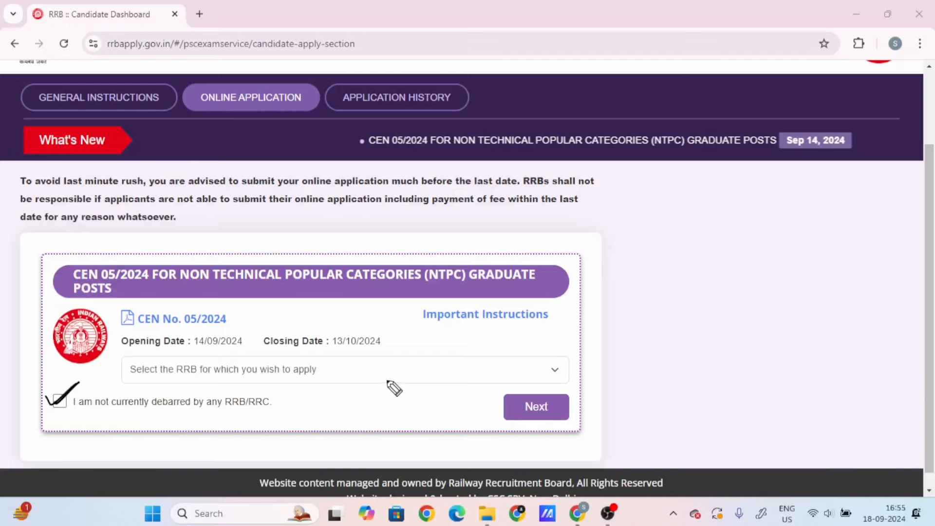
pyautogui.hotkey('ctrl', 'shift', '7')
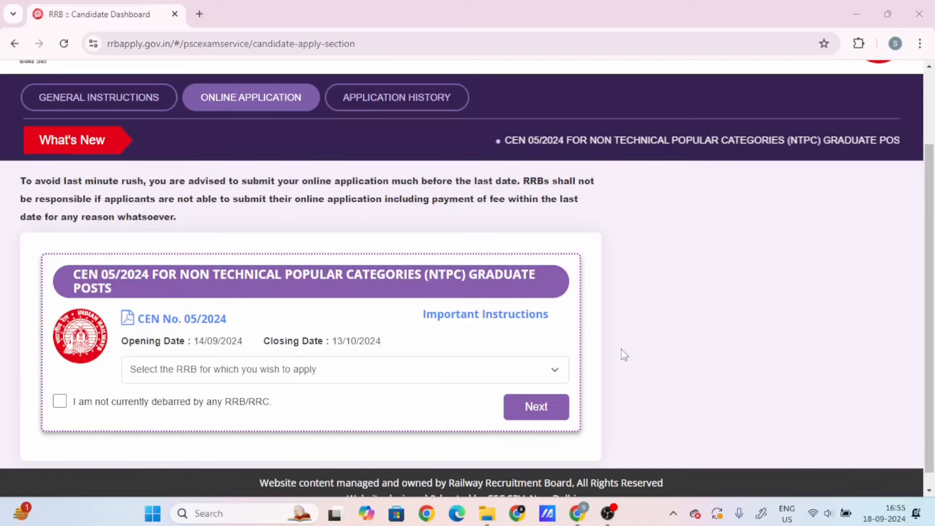
# Choose RRB Mumbai, declare not being debarred by any RRB/RRC, and continue to Personal Details
pyautogui.click(549, 377)
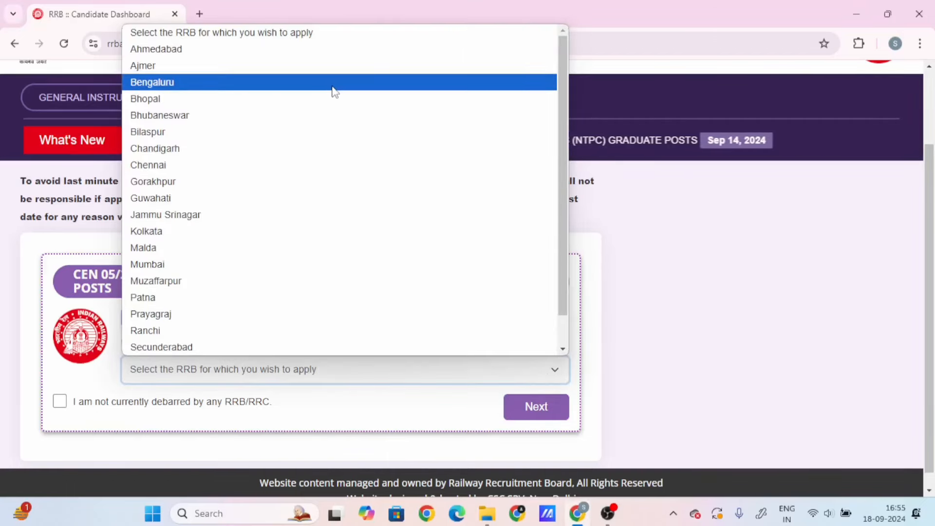
pyautogui.scroll(-1, 334, 93)
pyautogui.scroll(1, 334, 92)
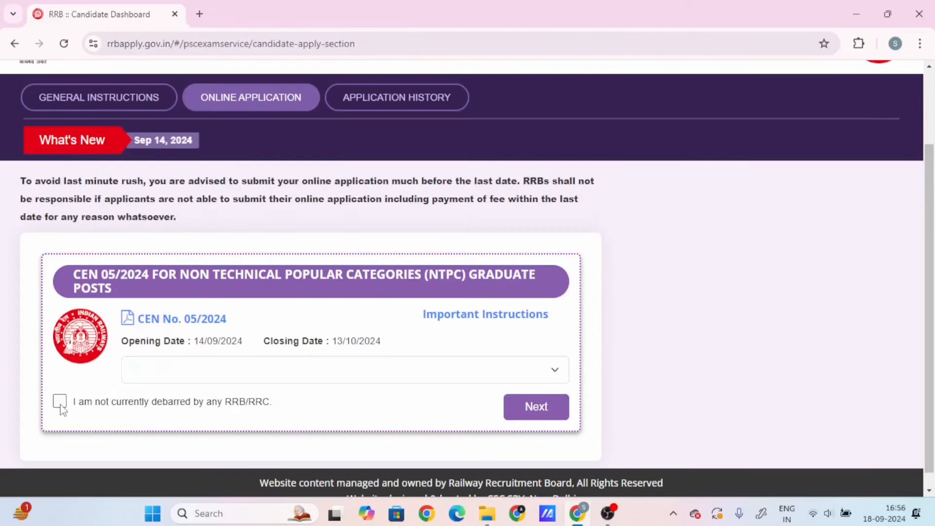
pyautogui.click(61, 407)
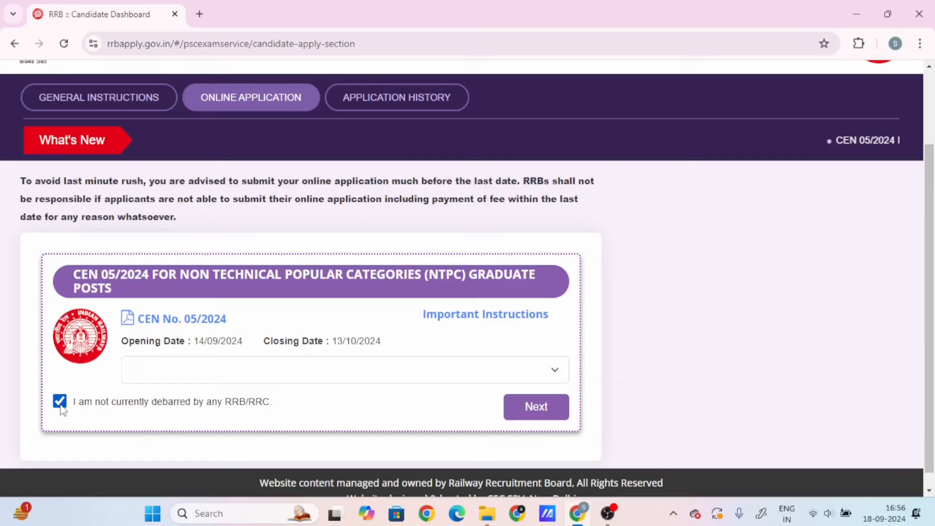
pyautogui.click(551, 411)
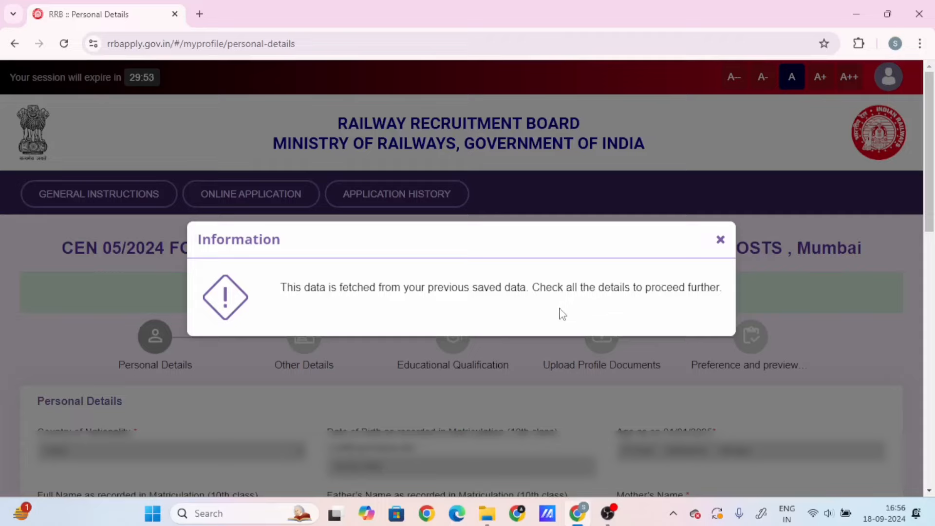
# Dismiss the saved-data notice and set marital status Unmarried and religion Hindu
pyautogui.click(720, 240)
pyautogui.scroll(-3, 645, 360)
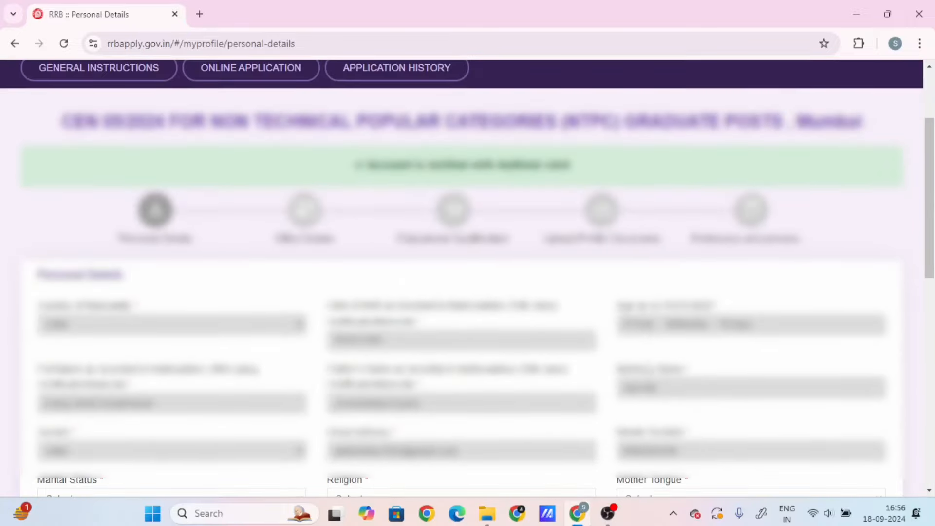
pyautogui.scroll(-4, 645, 361)
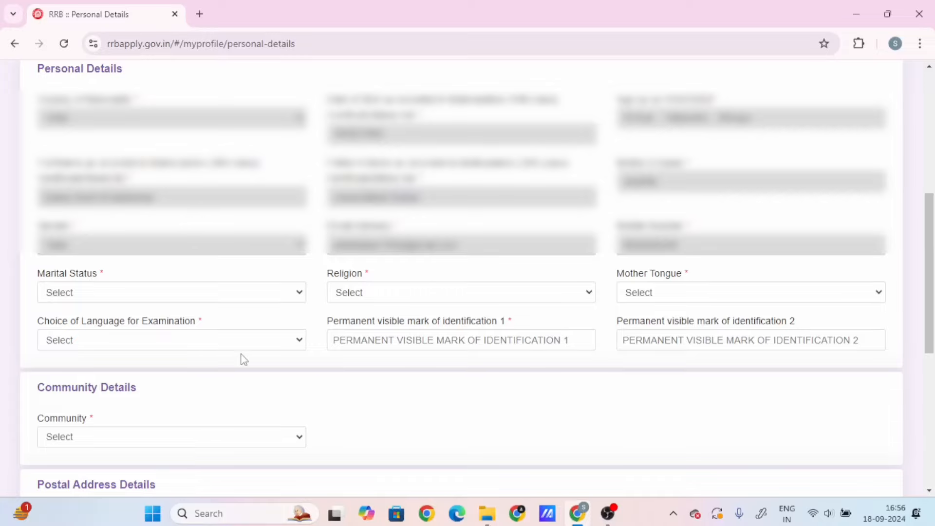
pyautogui.scroll(-4, 402, 375)
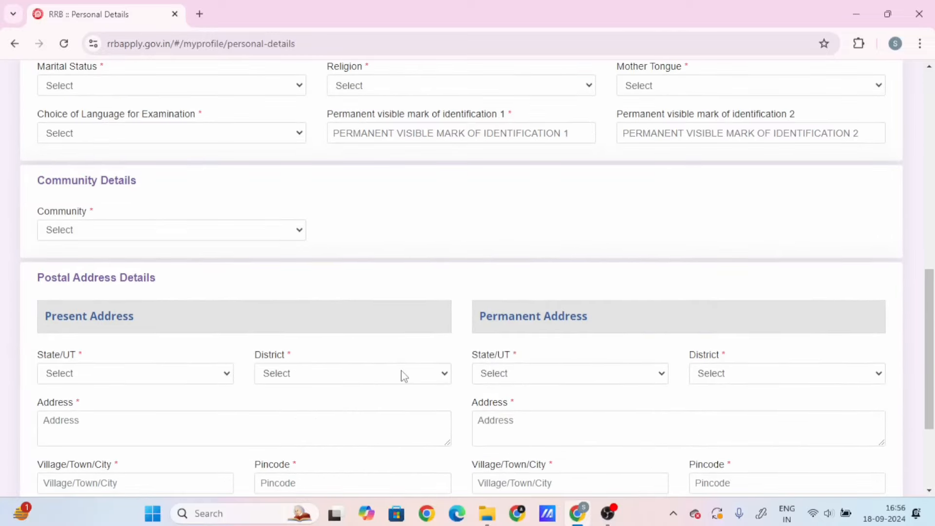
pyautogui.scroll(1, 402, 376)
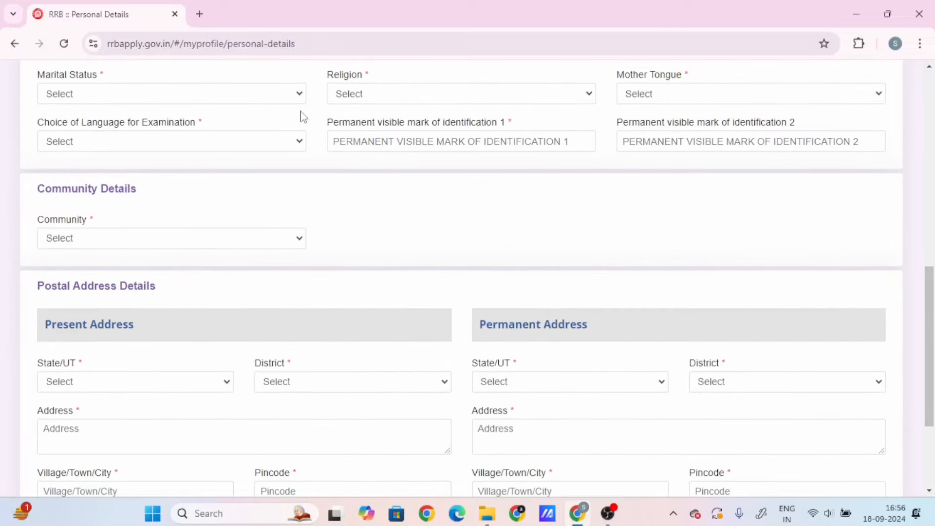
pyautogui.click(293, 95)
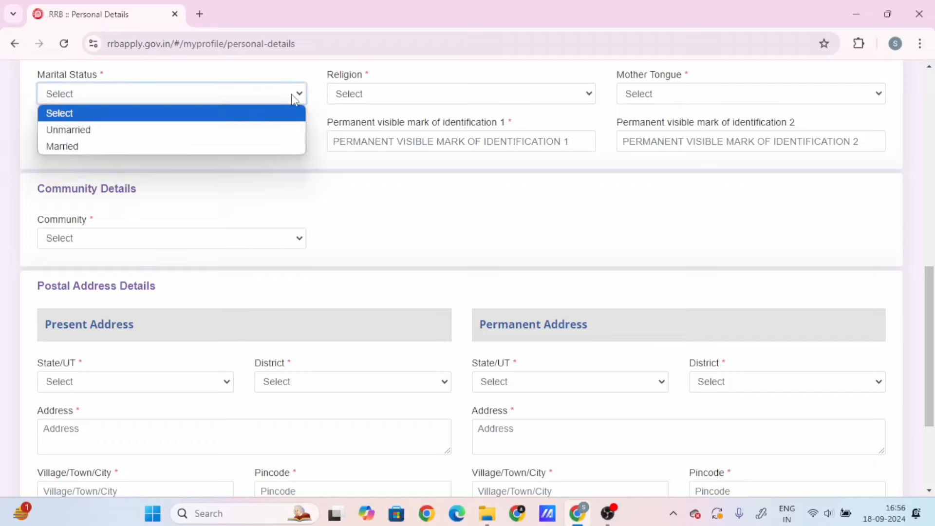
pyautogui.click(253, 128)
pyautogui.click(384, 92)
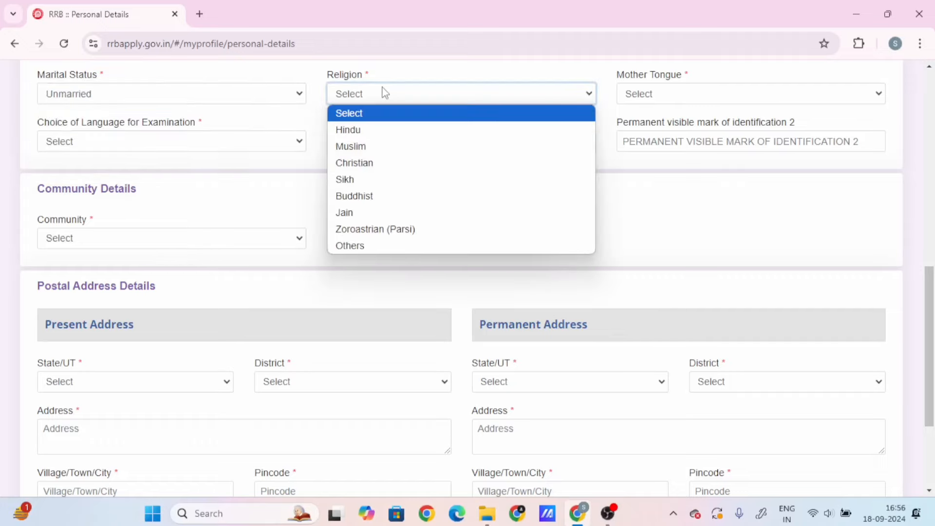
pyautogui.click(373, 132)
# Set mother tongue to Hindi and examination language to English
pyautogui.click(644, 102)
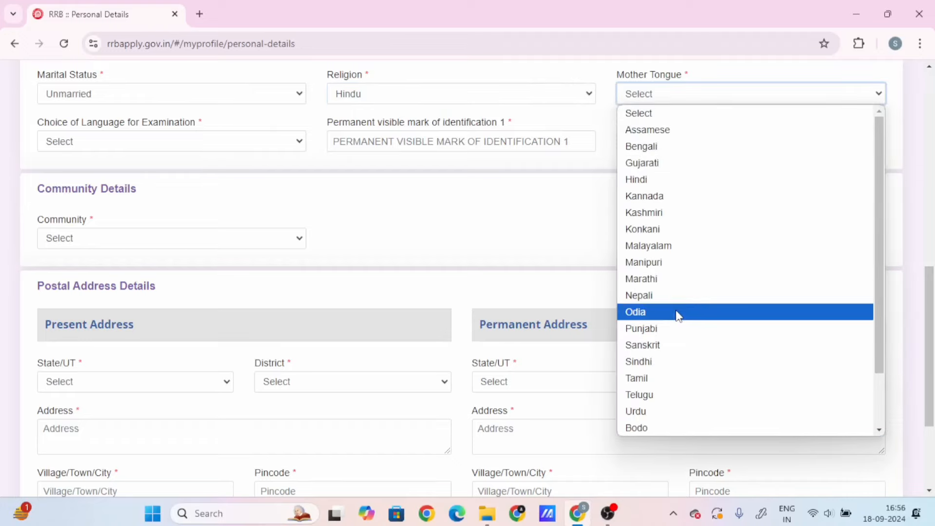
pyautogui.scroll(-2, 676, 314)
pyautogui.scroll(2, 677, 314)
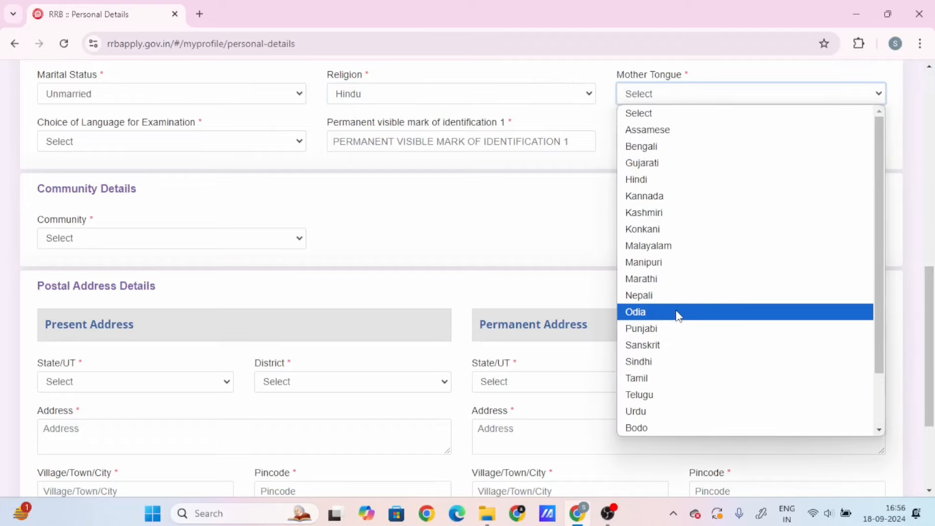
pyautogui.click(655, 182)
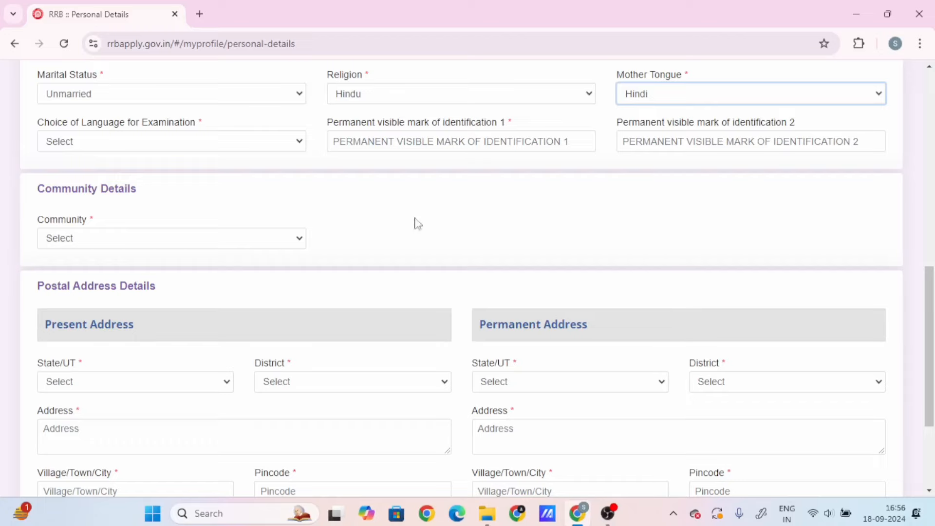
pyautogui.click(171, 145)
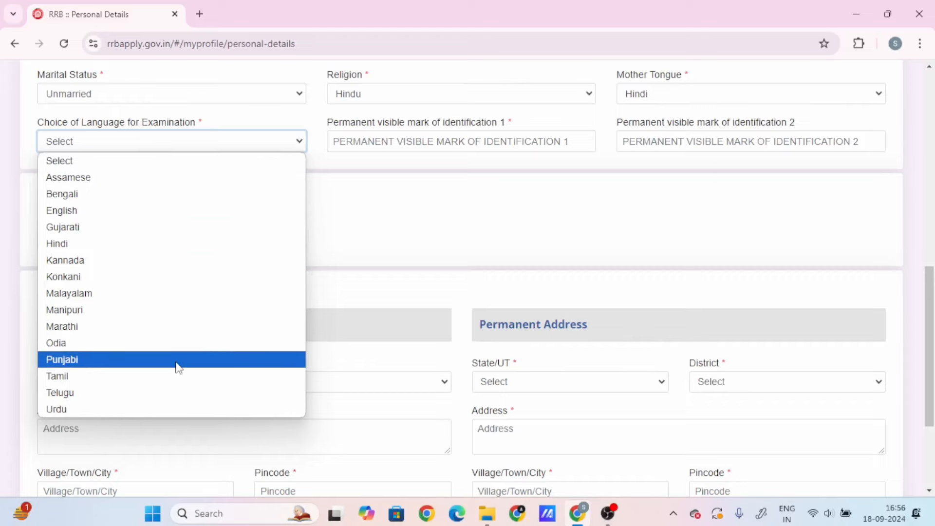
pyautogui.click(171, 210)
# Enter identification mark 1 as 'CUT ON A RIGHT EYEBROW'
pyautogui.click(452, 142)
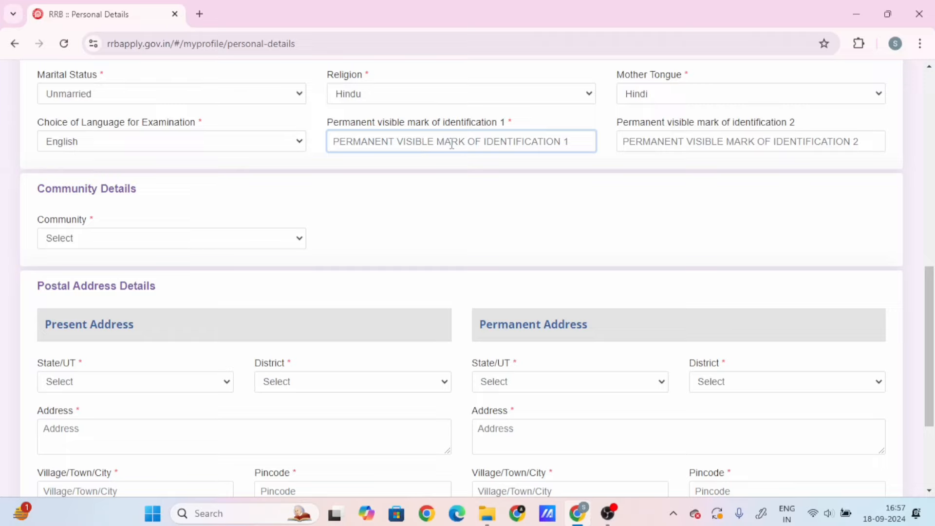
pyautogui.write('CUT ON A RIGHT EYEBROW')
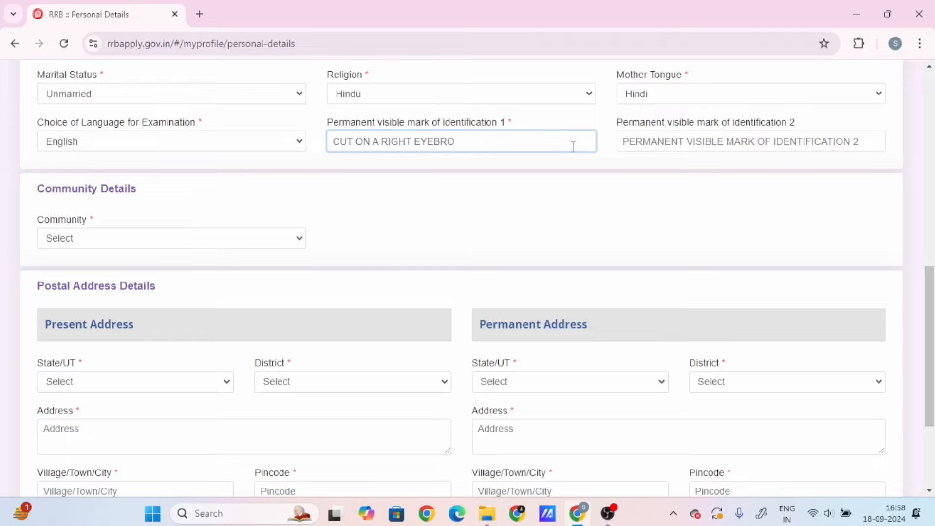
pyautogui.click(686, 138)
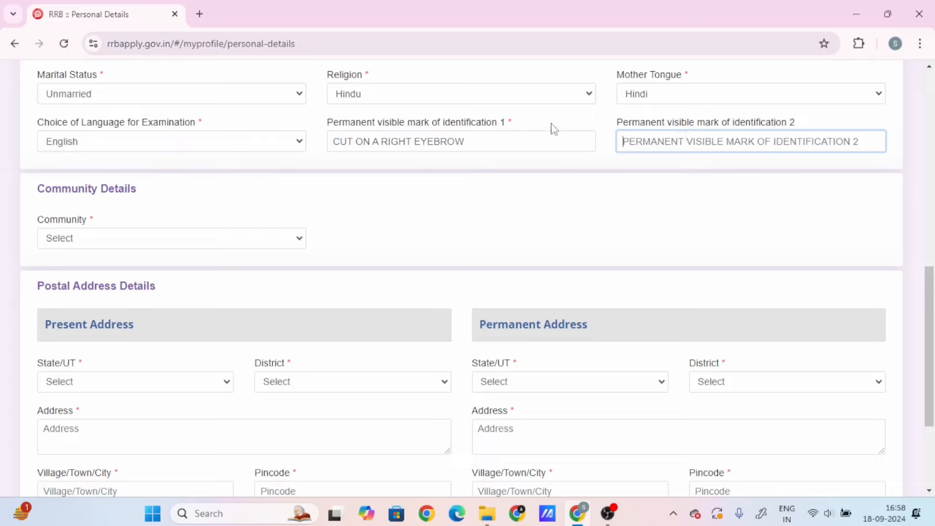
pyautogui.moveTo(522, 117); pyautogui.dragTo(497, 119)
pyautogui.click(524, 117)
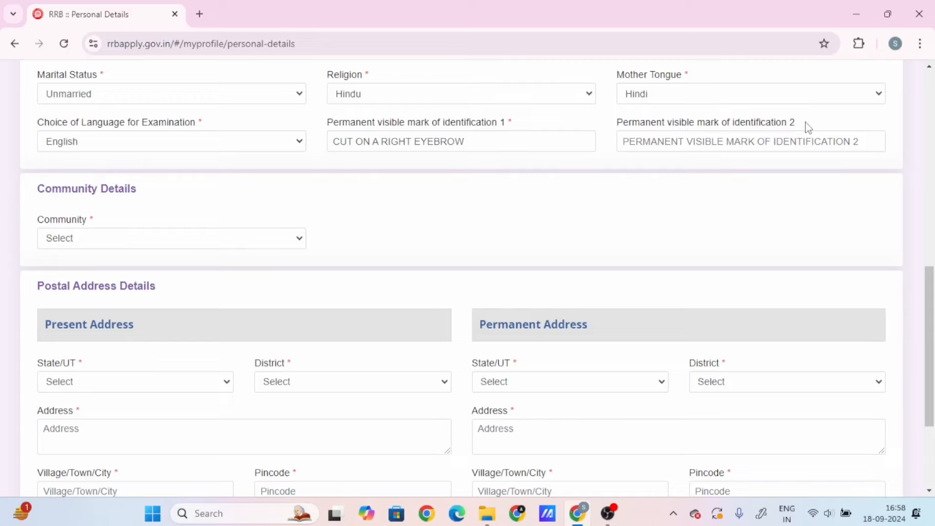
pyautogui.moveTo(809, 127); pyautogui.dragTo(772, 129)
pyautogui.click(772, 129)
# Set community to UR (Unreserved)
pyautogui.scroll(-1, 450, 195)
pyautogui.click(286, 188)
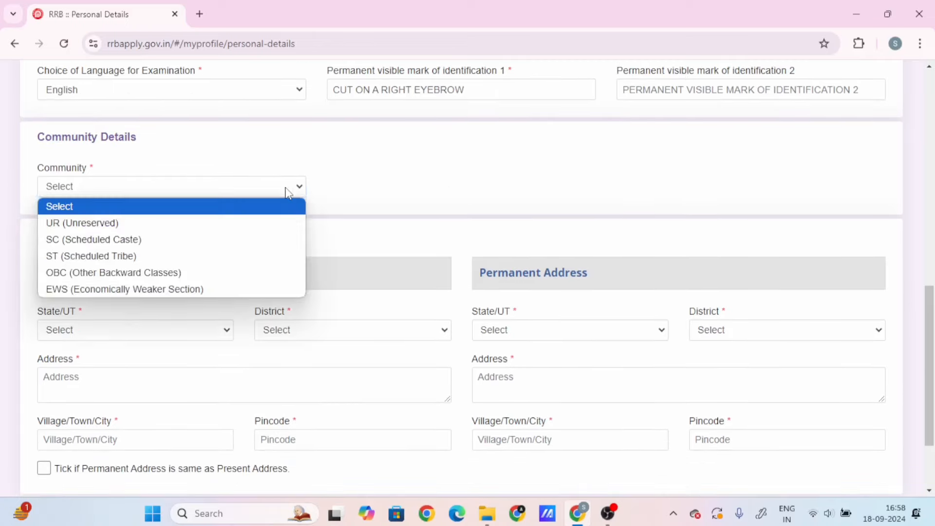
pyautogui.click(215, 224)
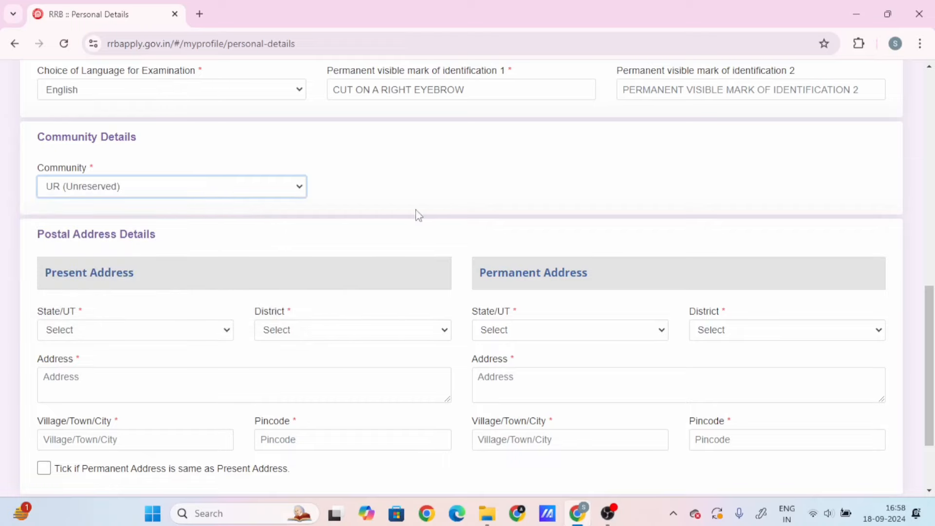
pyautogui.click(282, 192)
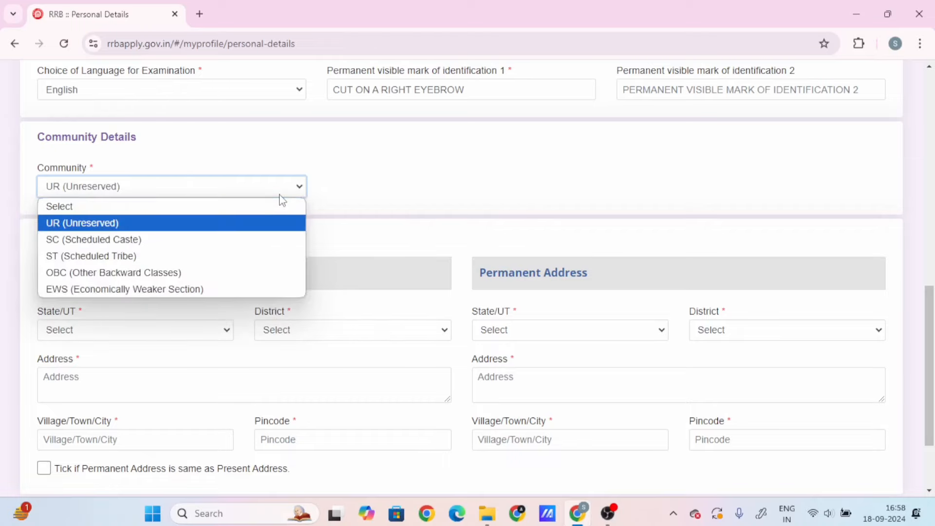
pyautogui.click(358, 190)
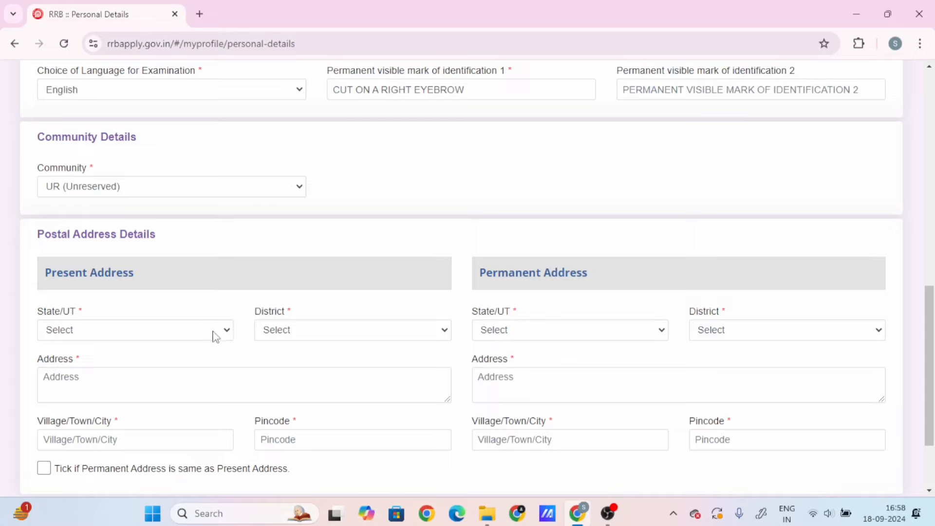
# Fill in the present address, starting with the State/UT choice, district, town and pincode
pyautogui.scroll(-3, 538, 274)
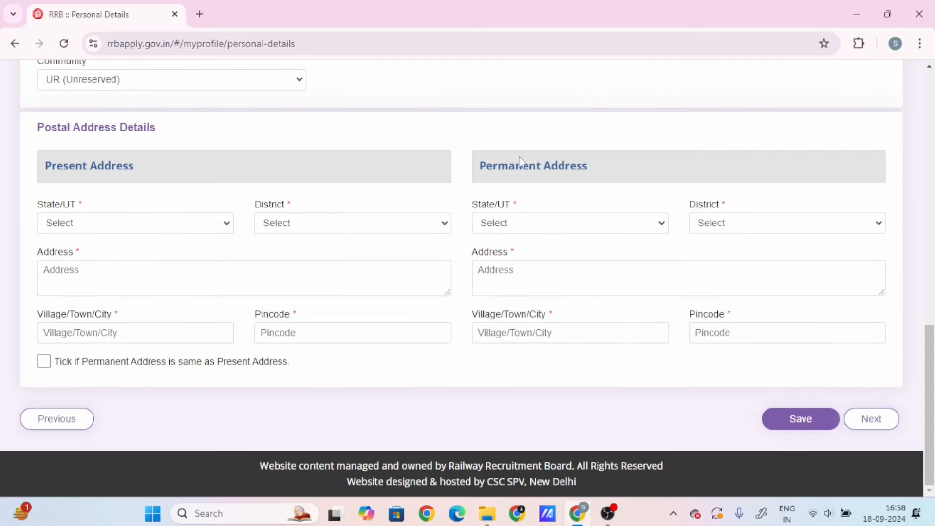
pyautogui.moveTo(477, 167); pyautogui.dragTo(620, 178)
pyautogui.click(620, 178)
pyautogui.click(225, 225)
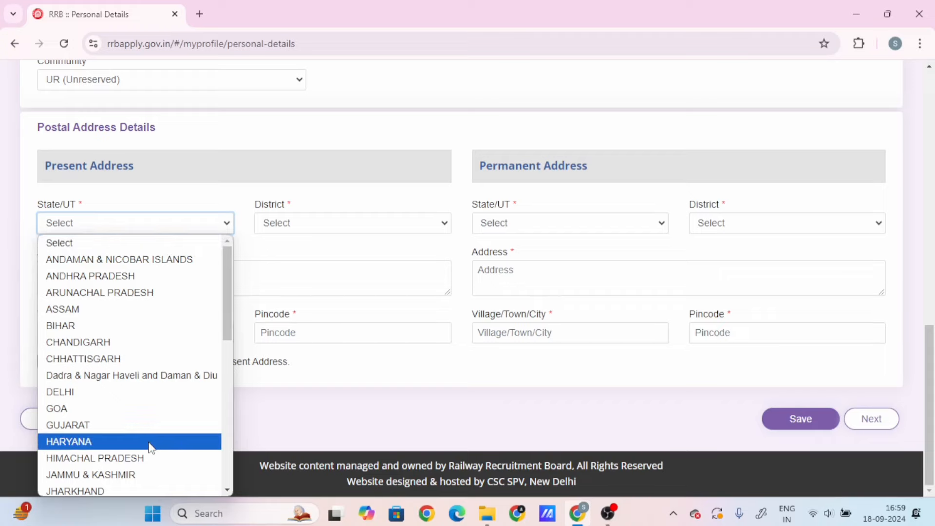
pyautogui.scroll(-5, 148, 446)
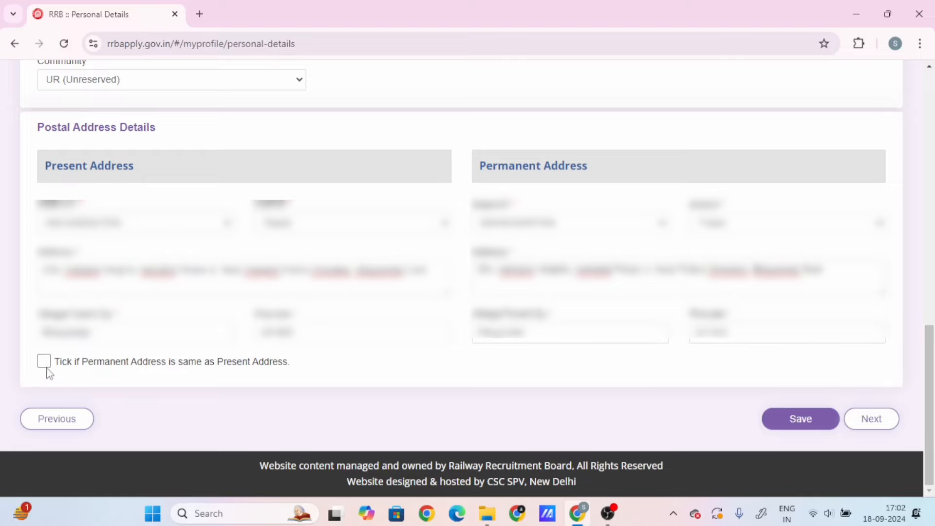
# Mark the permanent address same as present, review the form, and save the personal details
pyautogui.click(44, 362)
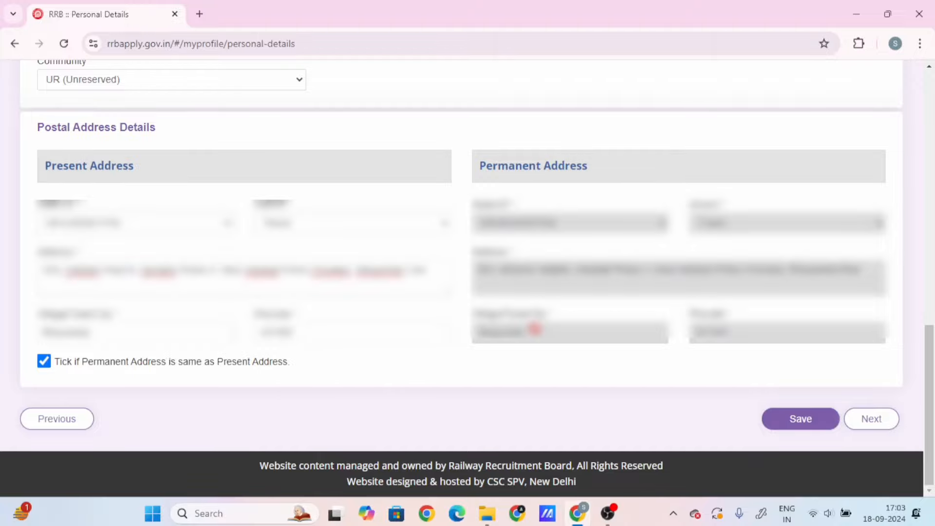
pyautogui.scroll(2, 531, 326)
pyautogui.scroll(8, 531, 326)
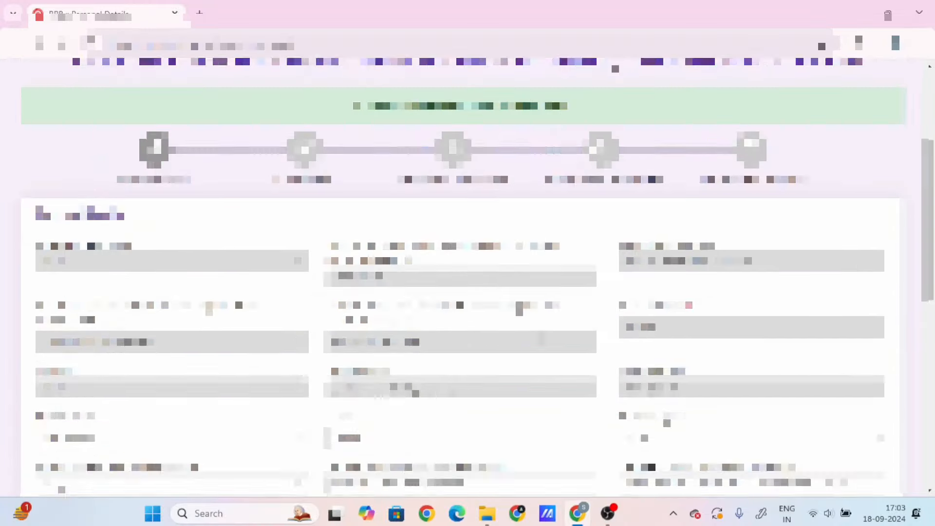
pyautogui.scroll(-5, 536, 331)
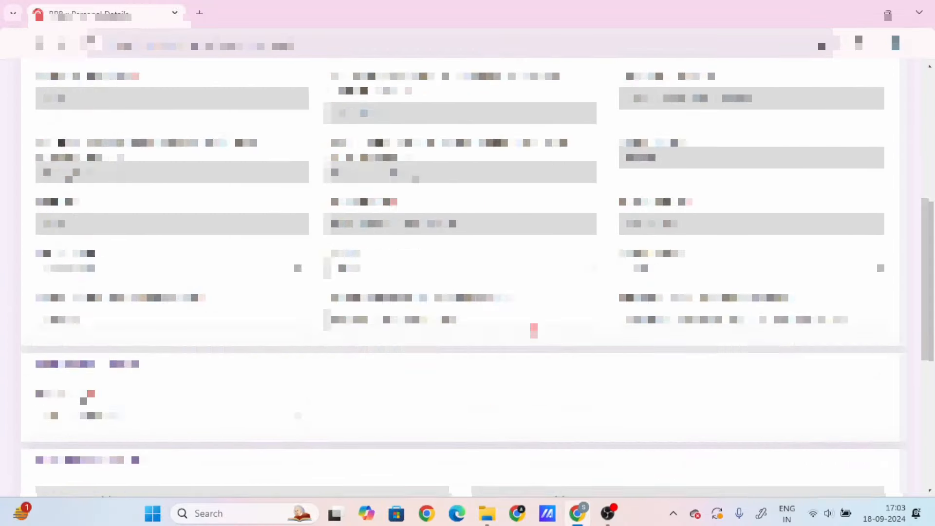
pyautogui.scroll(-2, 541, 338)
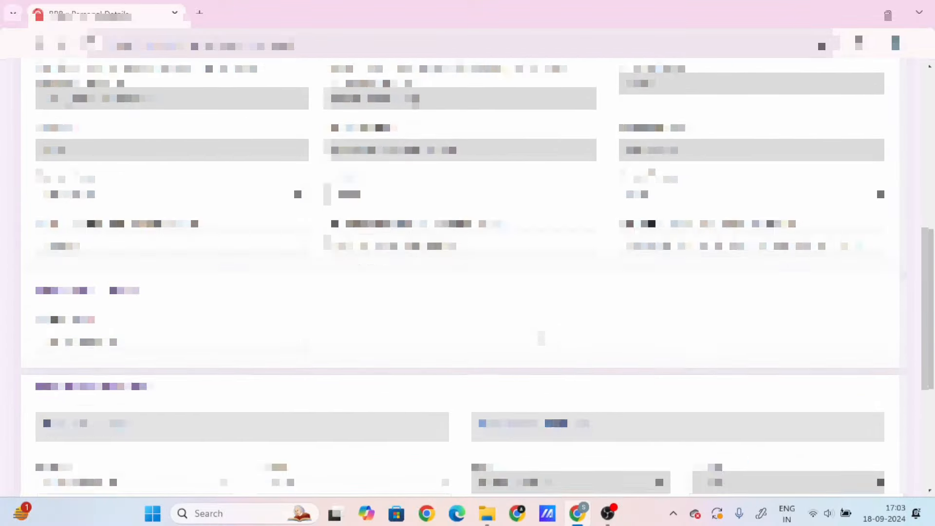
pyautogui.scroll(-5, 541, 338)
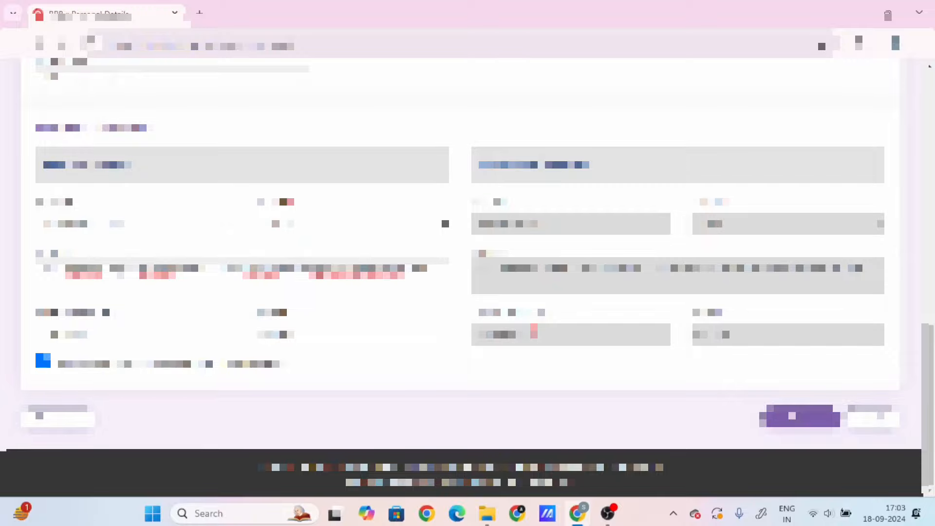
pyautogui.scroll(3, 541, 338)
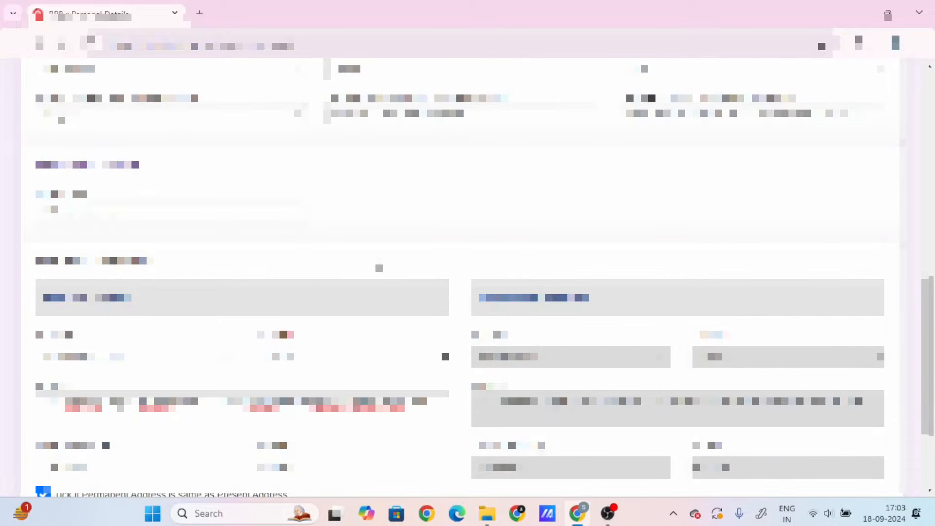
pyautogui.scroll(-3, 378, 268)
pyautogui.scroll(3, 379, 268)
pyautogui.scroll(4, 379, 268)
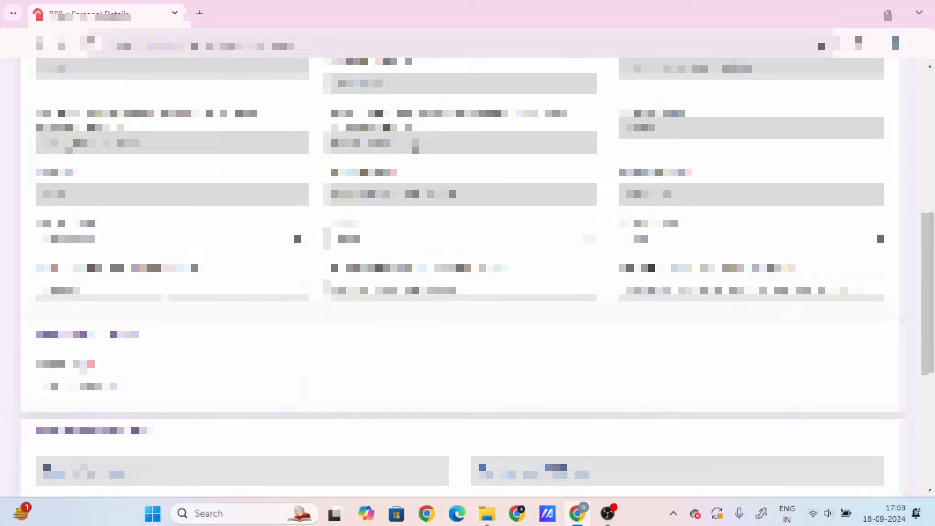
pyautogui.scroll(-6, 586, 331)
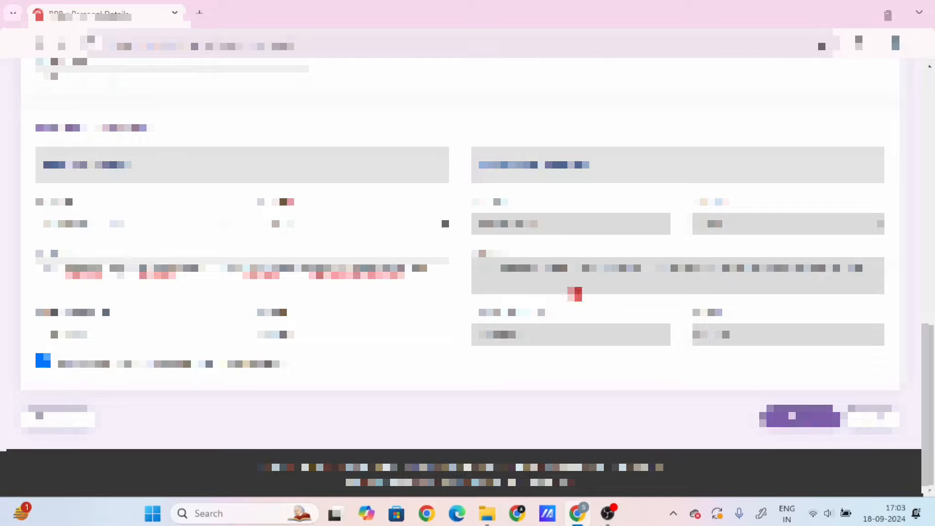
pyautogui.click(800, 419)
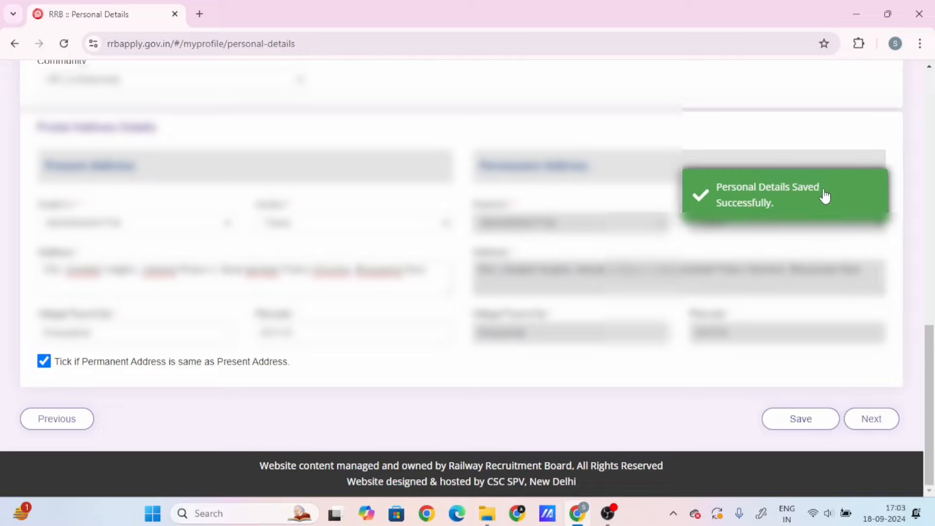
# Move to Other Details and answer No for ex-serviceman and benchmark disability
pyautogui.click(865, 419)
pyautogui.scroll(-2, 439, 377)
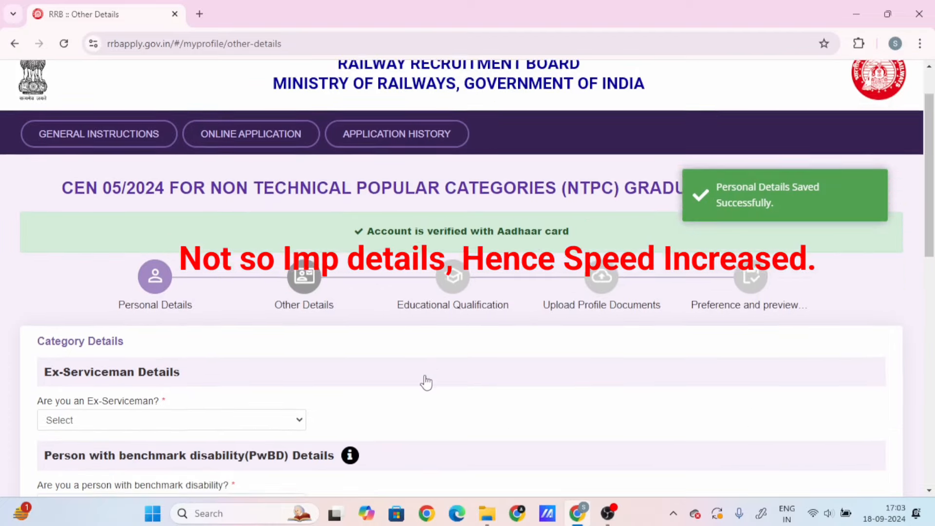
pyautogui.scroll(-5, 290, 303)
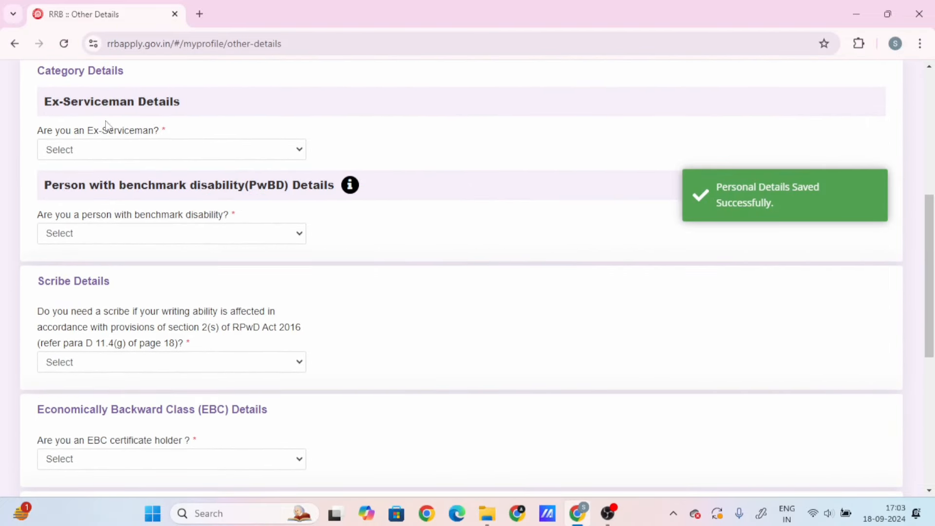
pyautogui.click(134, 149)
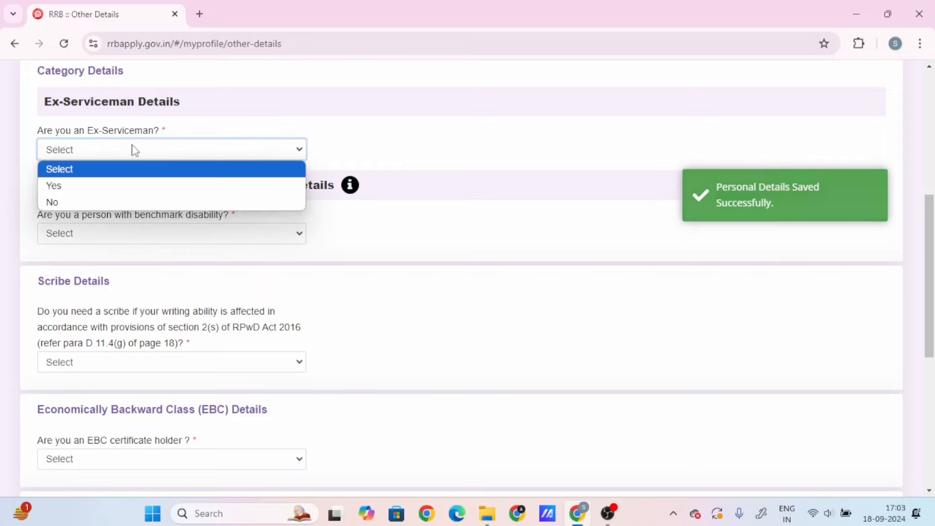
pyautogui.click(94, 200)
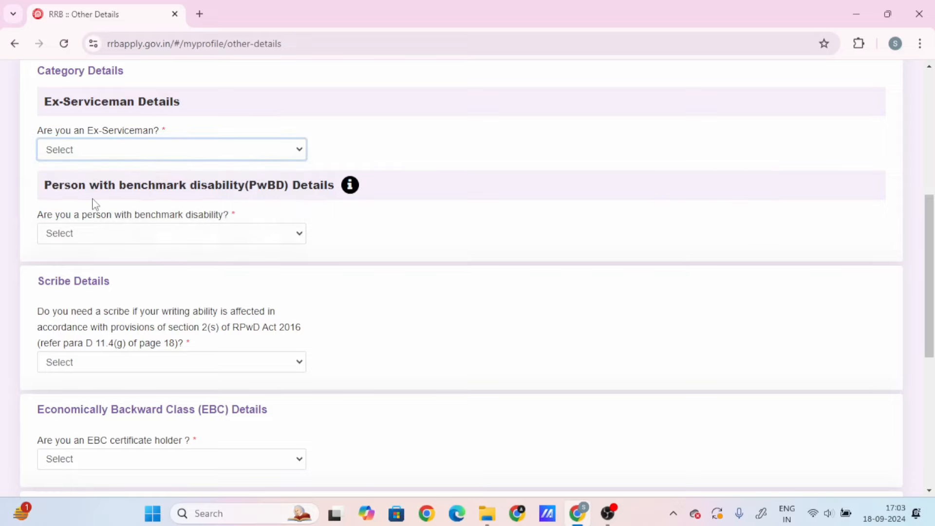
pyautogui.click(159, 234)
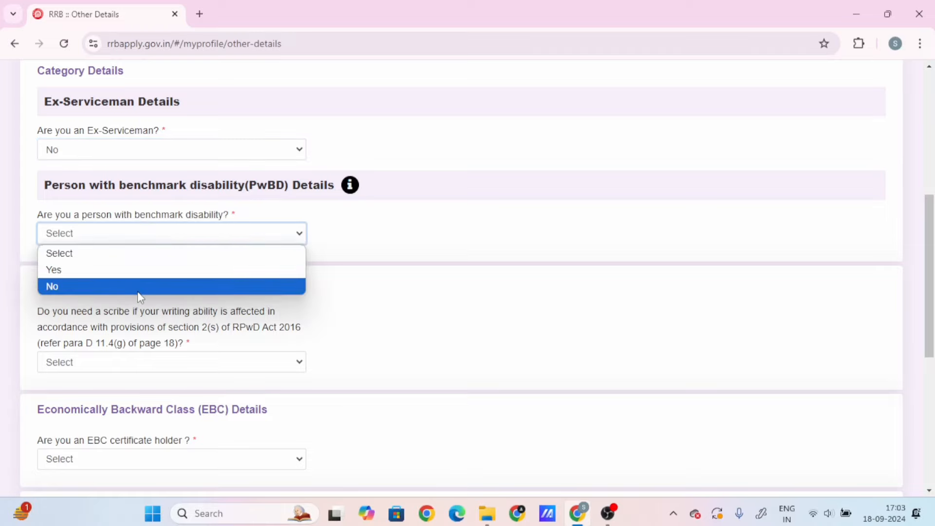
pyautogui.click(137, 287)
# Answer No for needing a scribe and for holding an EBC certificate
pyautogui.scroll(-2, 138, 273)
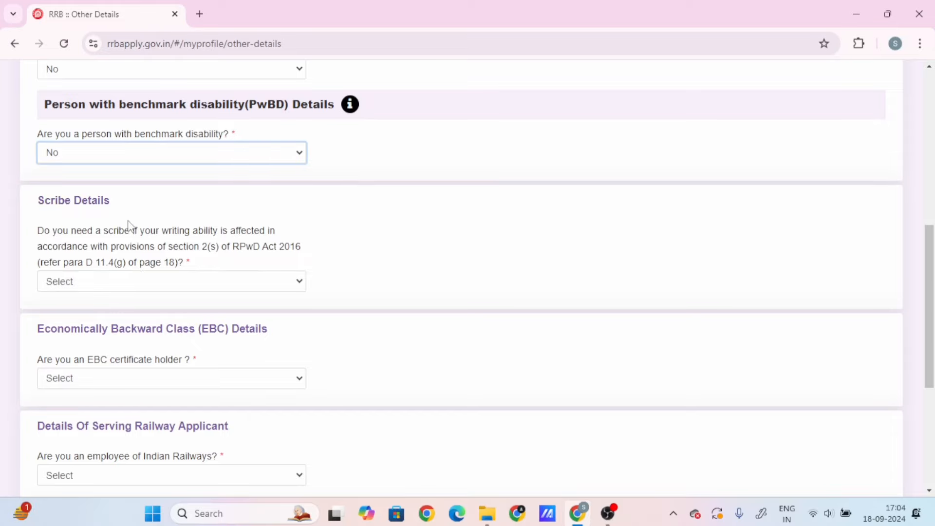
pyautogui.click(188, 284)
pyautogui.click(156, 331)
pyautogui.scroll(-2, 156, 330)
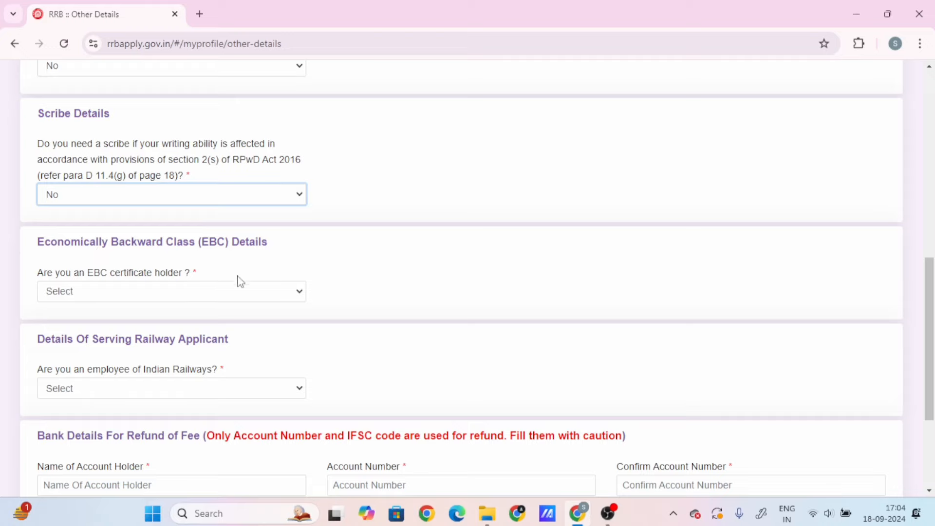
pyautogui.click(196, 292)
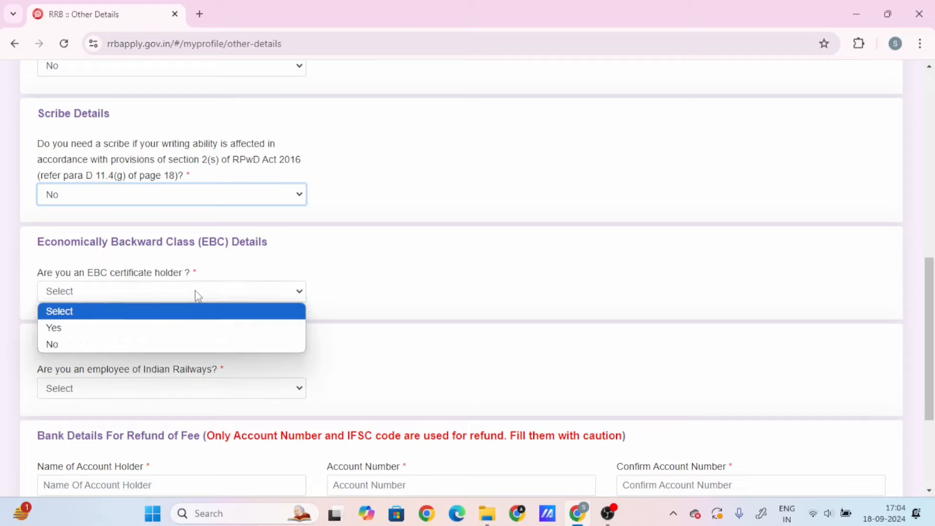
pyautogui.click(161, 346)
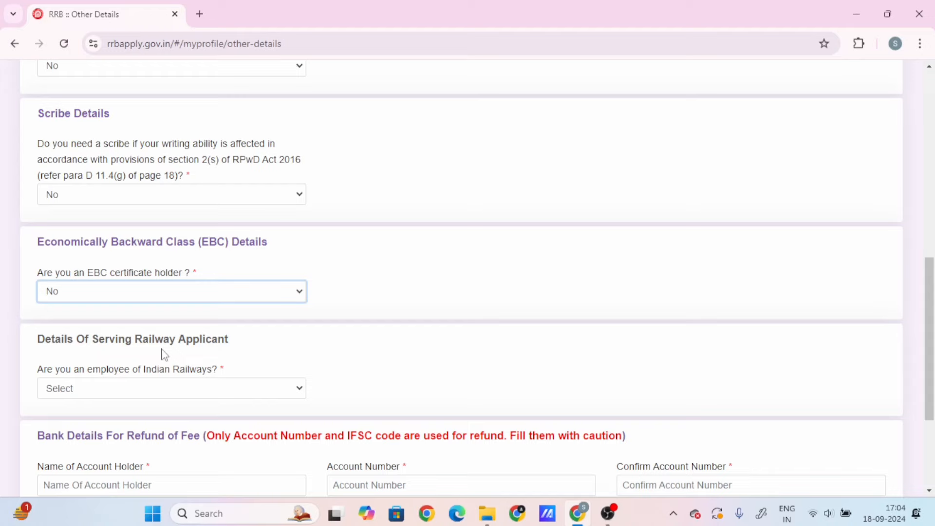
pyautogui.scroll(-1, 164, 354)
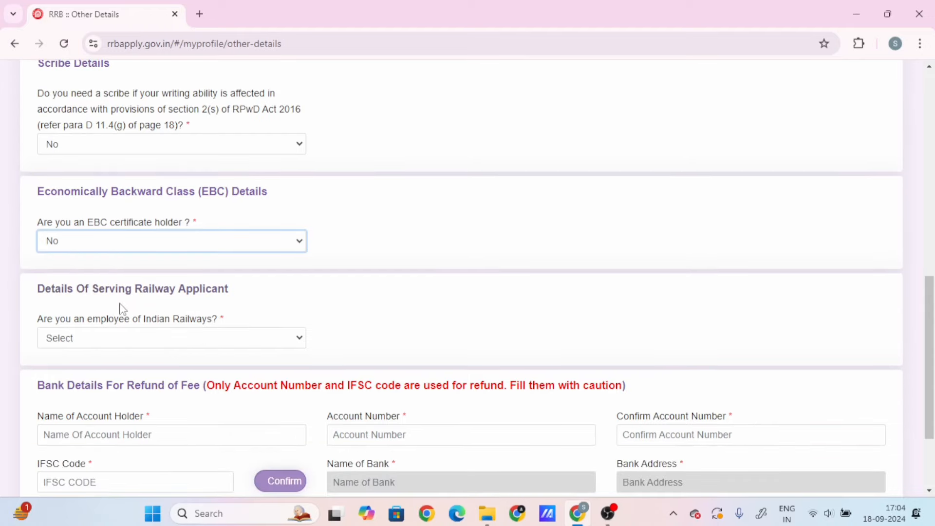
# Answer No to being an Indian Railways employee and set current department to Not Applicable
pyautogui.click(155, 341)
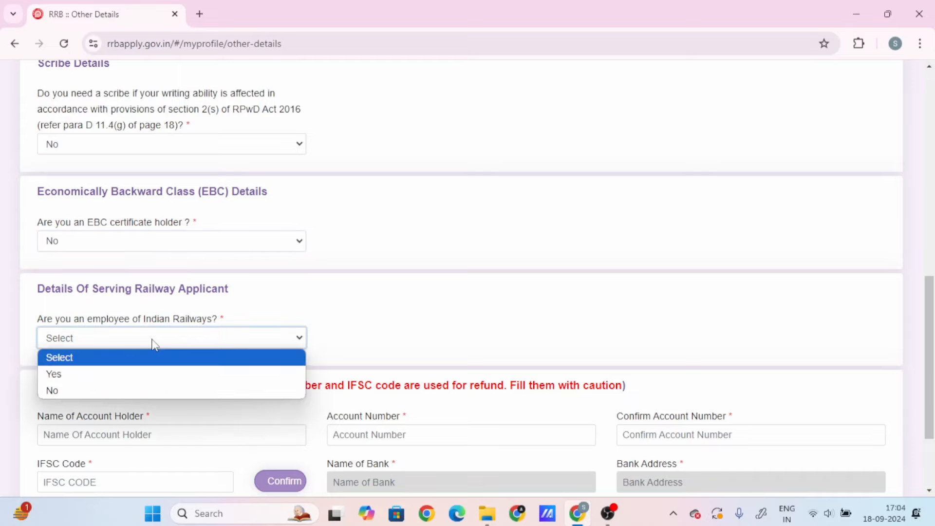
pyautogui.click(126, 390)
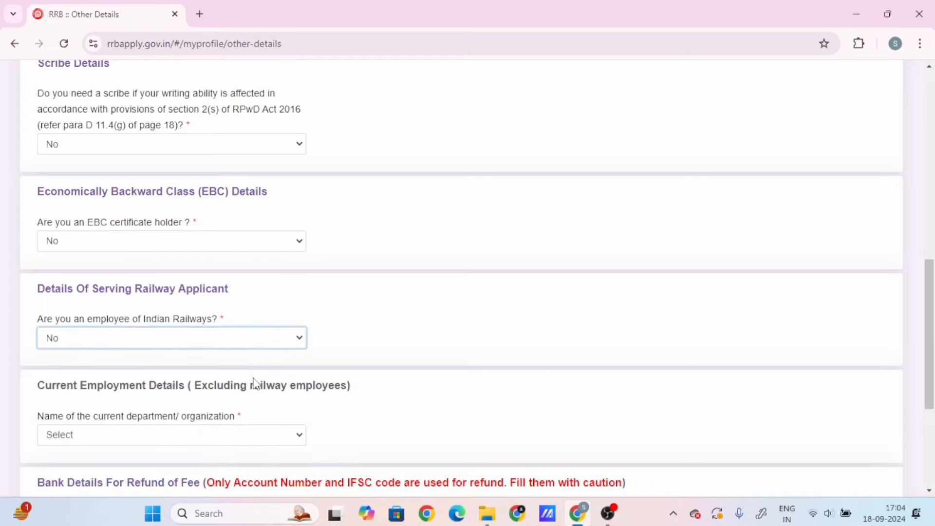
pyautogui.scroll(-2, 254, 382)
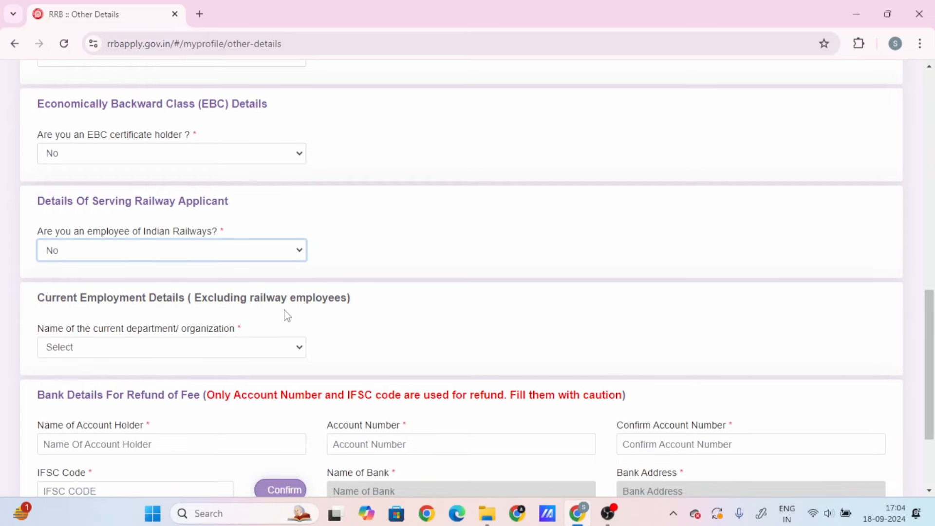
pyautogui.click(258, 354)
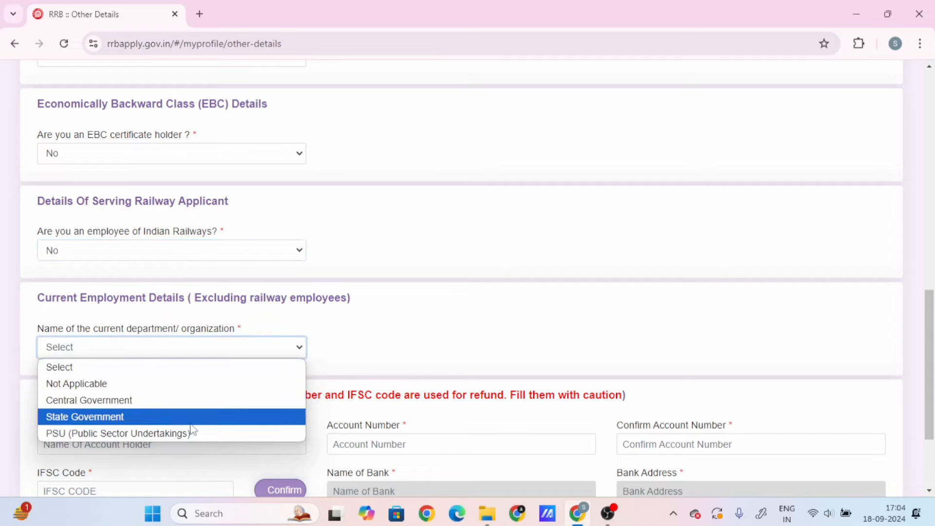
pyautogui.click(205, 385)
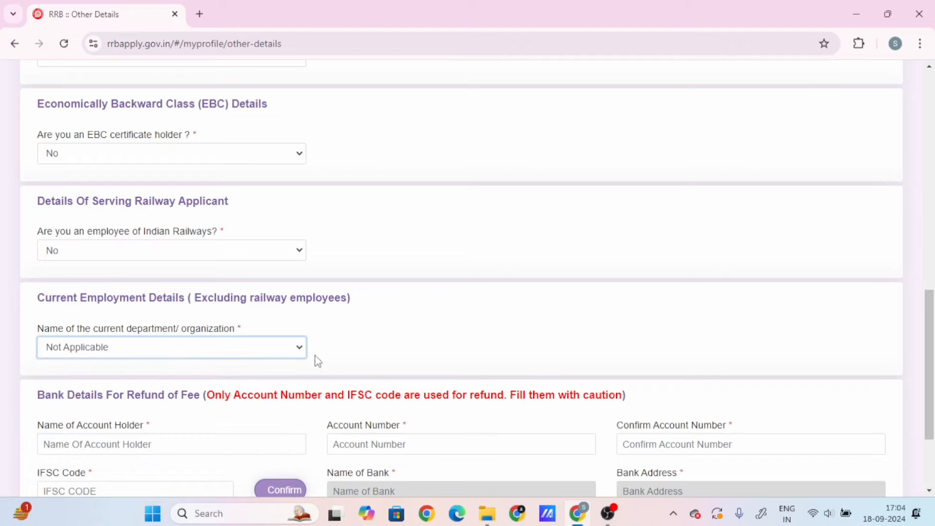
pyautogui.click(276, 346)
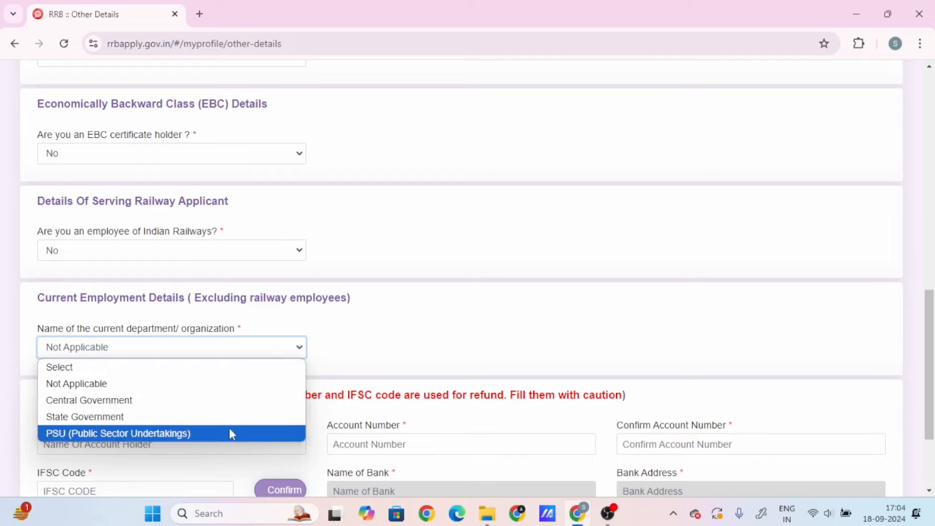
pyautogui.click(248, 383)
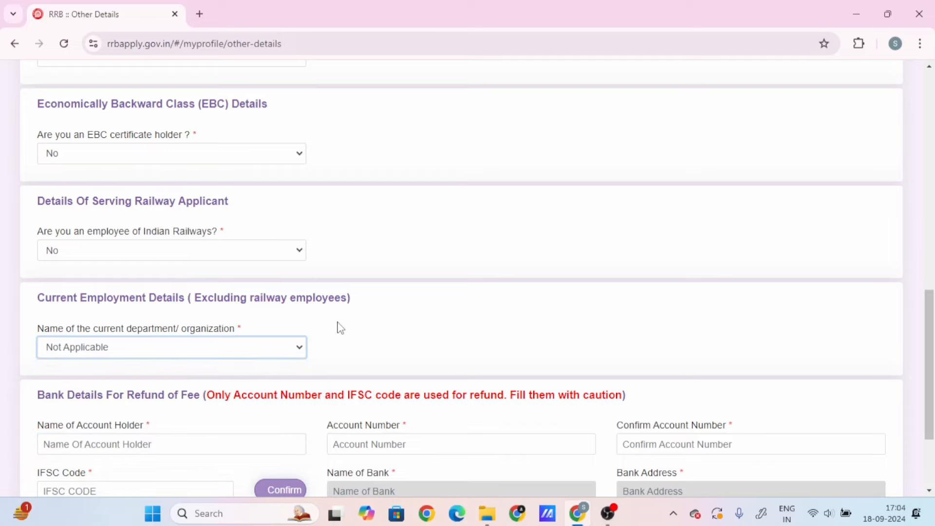
pyautogui.scroll(-3, 340, 328)
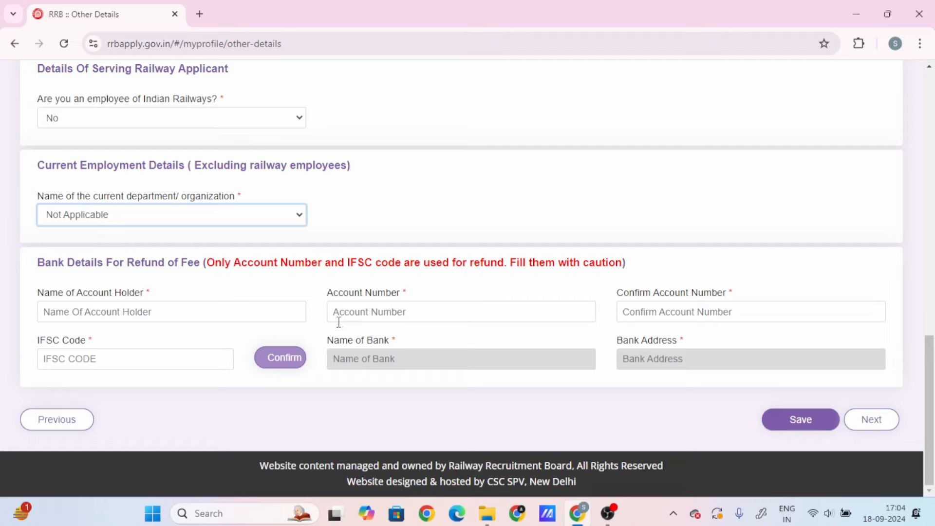
# Fill in the refund bank details, including the account holder's name, and save Other Details
pyautogui.moveTo(208, 262); pyautogui.dragTo(378, 280)
pyautogui.click(377, 279)
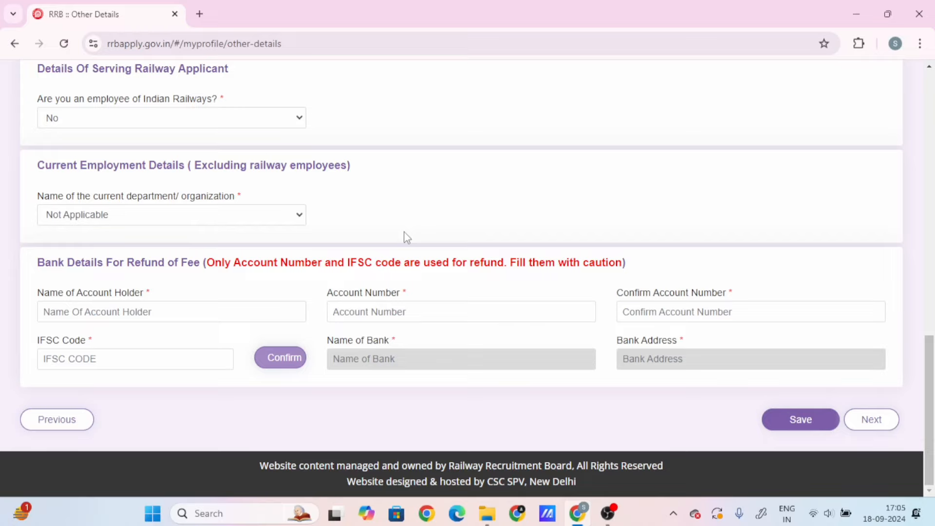
pyautogui.click(245, 307)
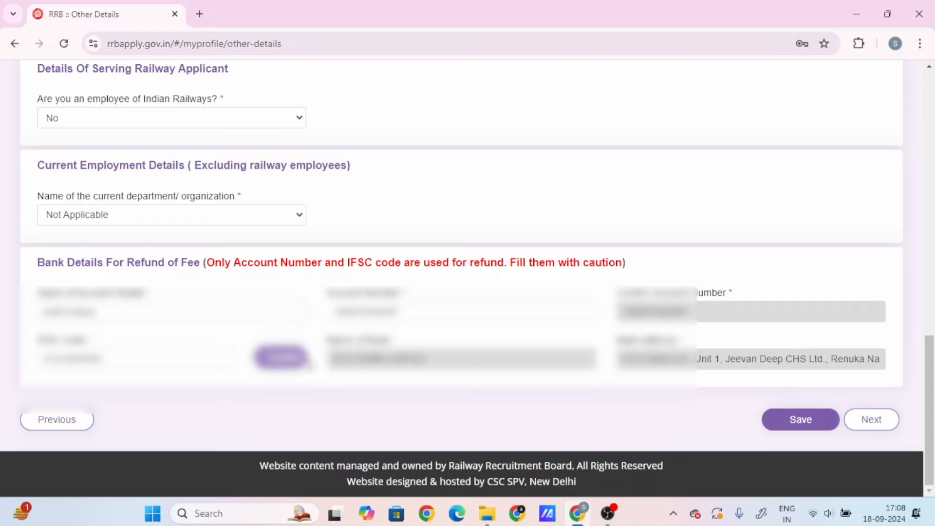
pyautogui.click(786, 424)
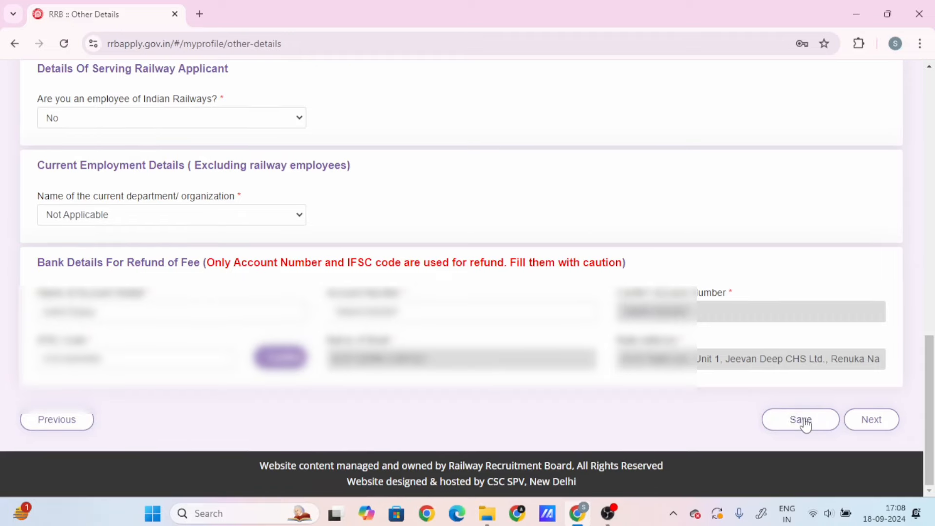
pyautogui.click(803, 424)
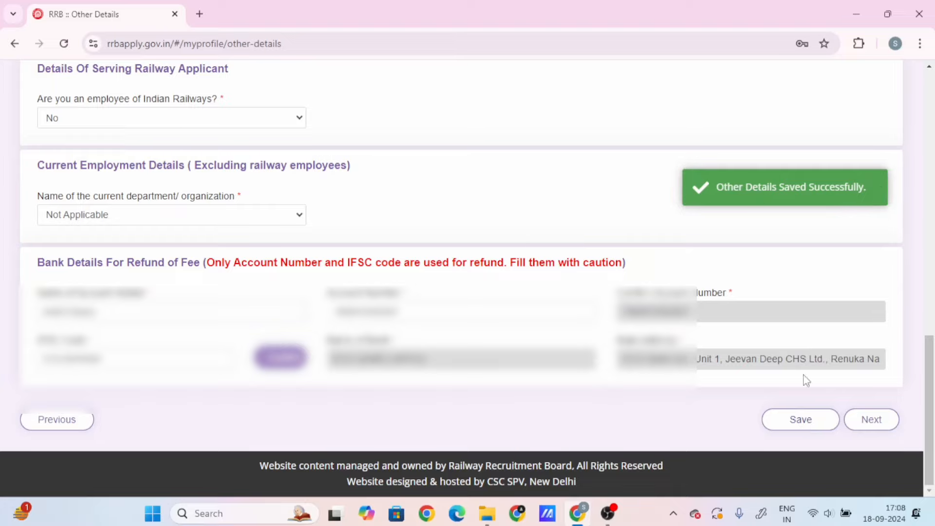
# Move to the Educational Qualification step and choose MAHARASHTRA as the SSLC state
pyautogui.click(865, 421)
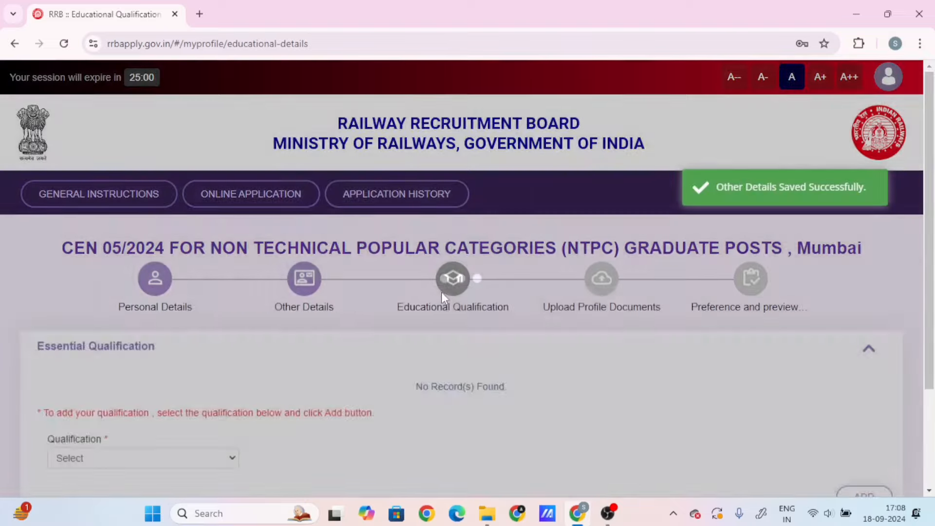
pyautogui.scroll(-2, 442, 336)
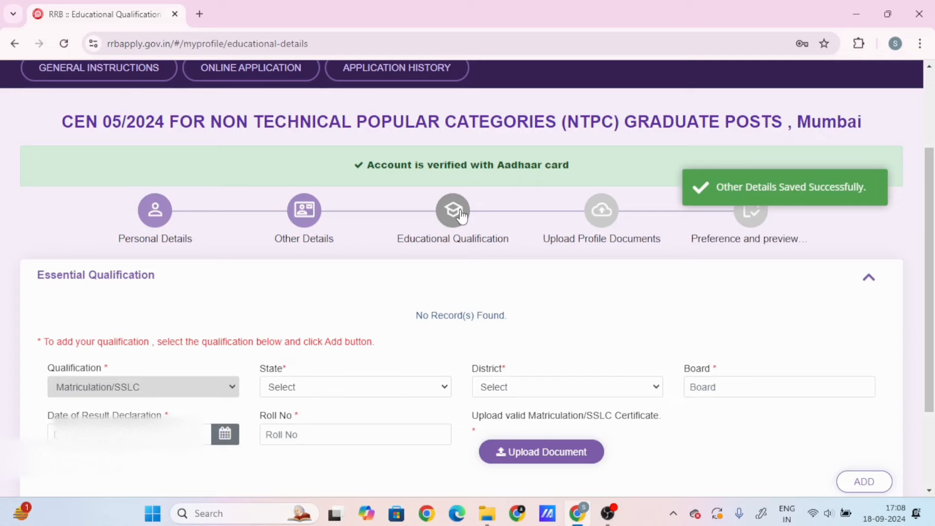
pyautogui.scroll(-2, 462, 215)
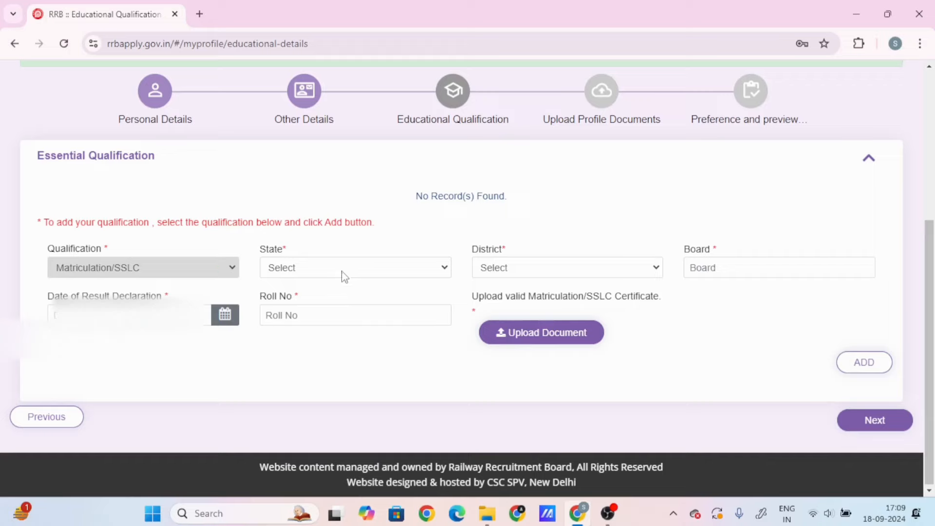
pyautogui.click(345, 273)
pyautogui.scroll(-1, 345, 193)
pyautogui.scroll(-5, 345, 193)
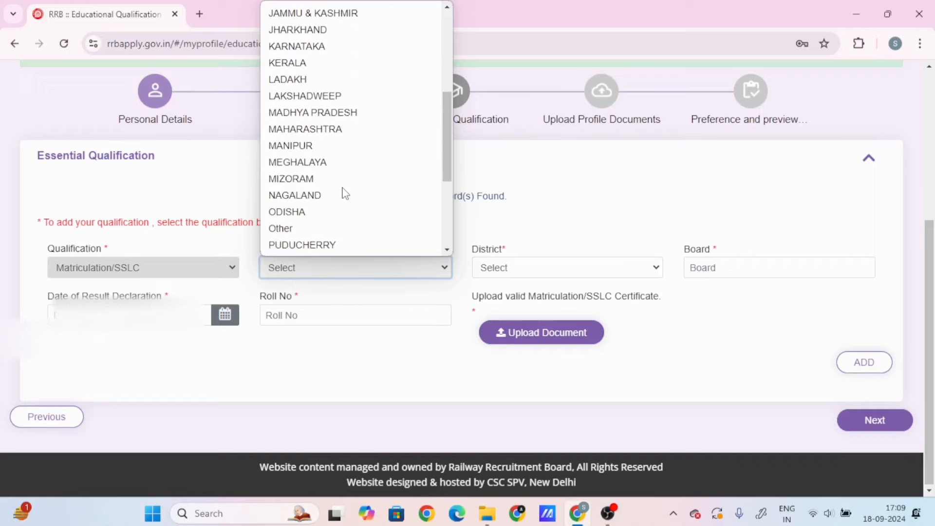
pyautogui.click(344, 92)
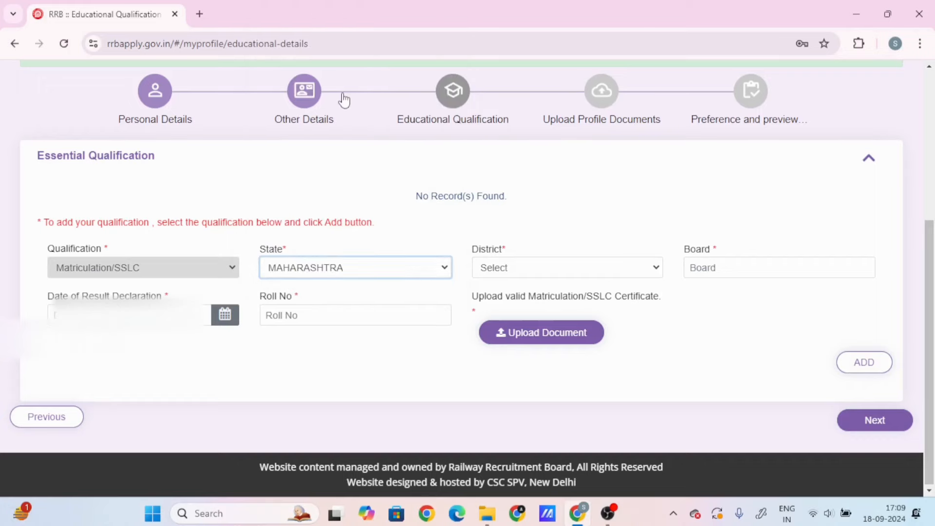
# Pick the SSLC district, enter 'SSC Board' as the board, and fill in the result date
pyautogui.click(612, 271)
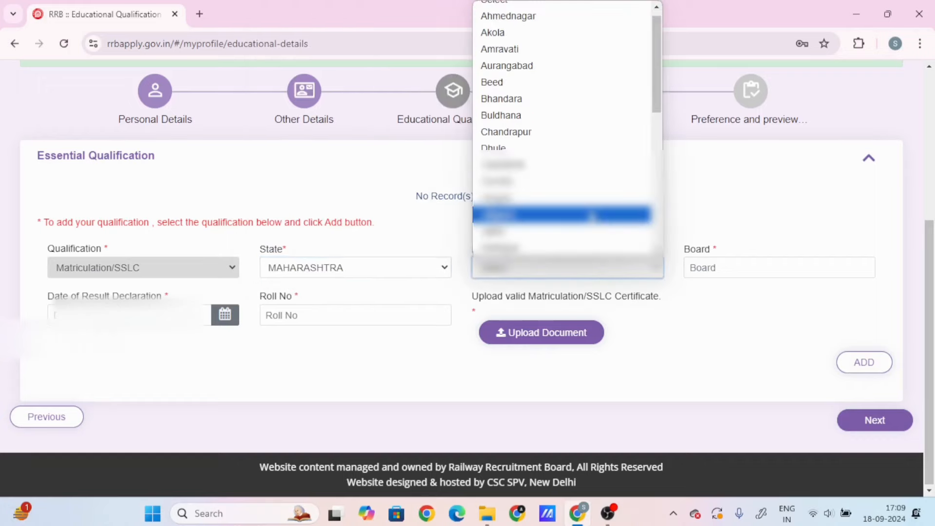
pyautogui.scroll(-7, 603, 232)
pyautogui.click(559, 201)
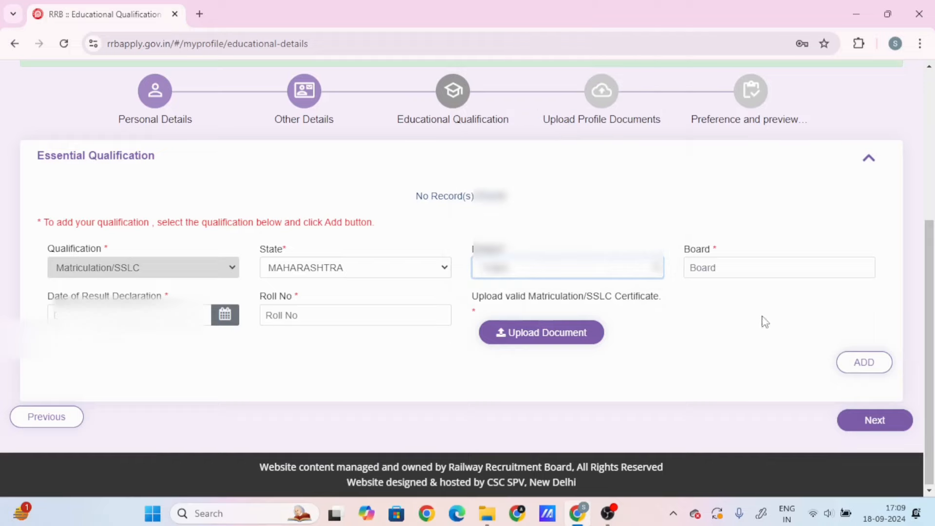
pyautogui.click(735, 276)
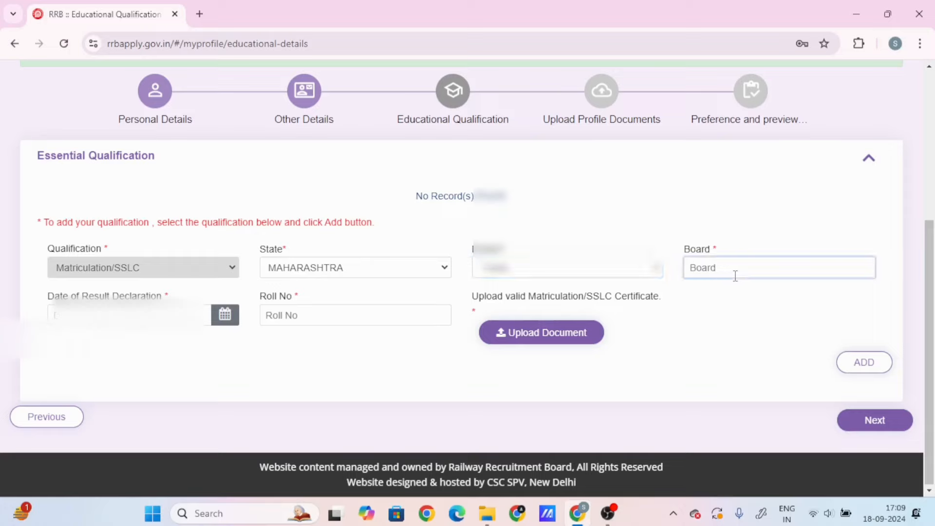
pyautogui.write('SSC Board')
pyautogui.click(53, 315)
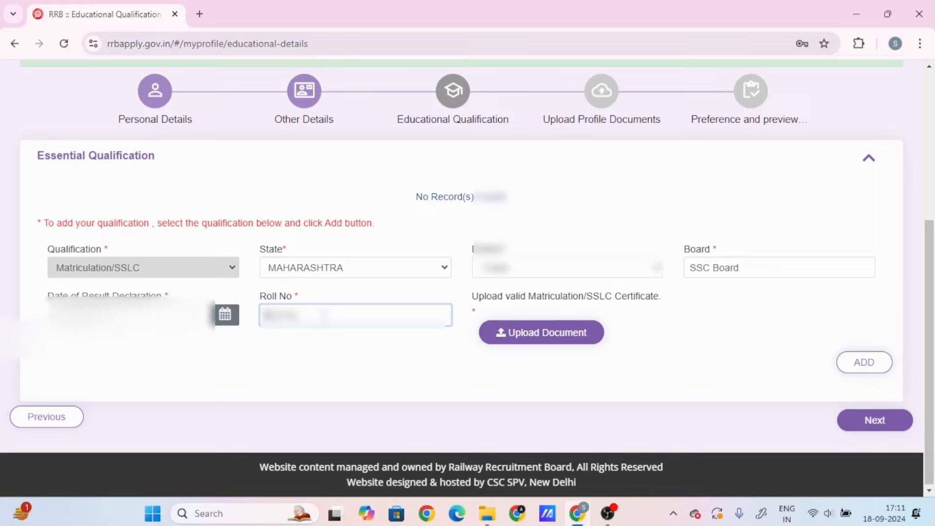
pyautogui.write('1')
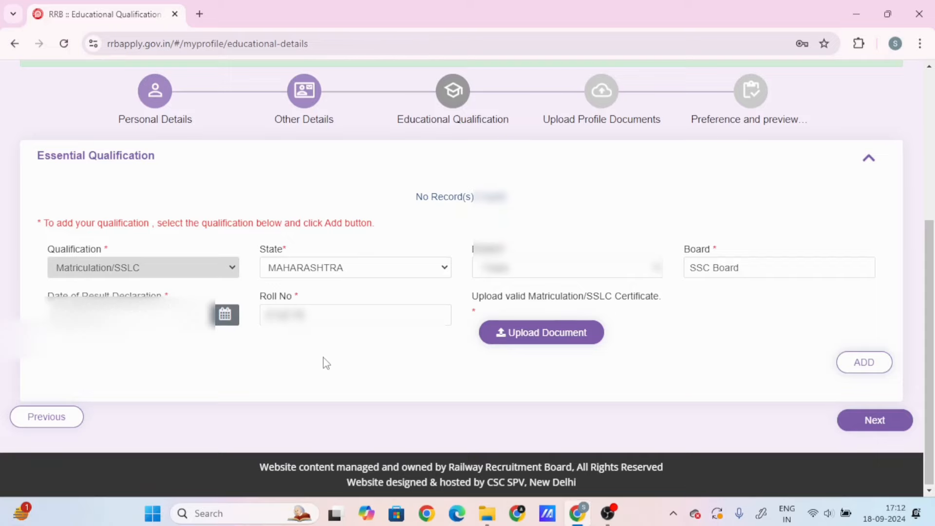
pyautogui.click(560, 336)
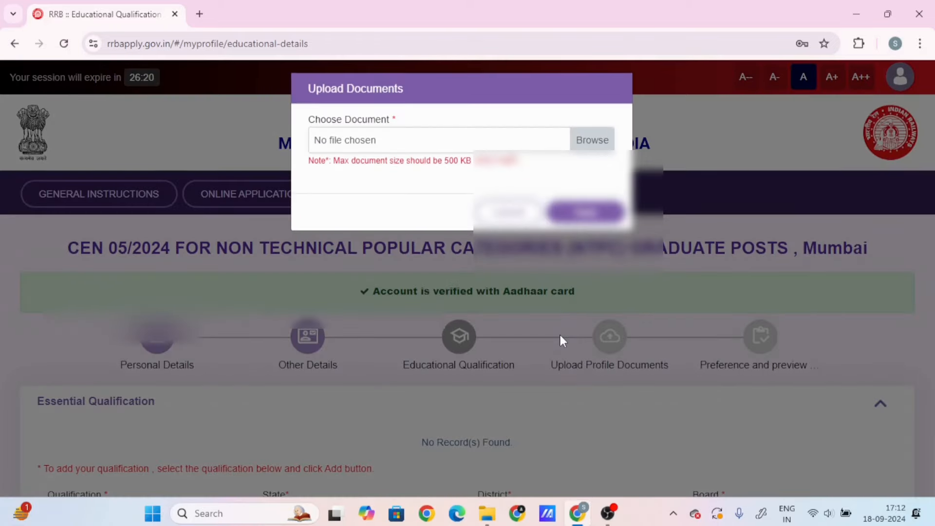
pyautogui.click(592, 140)
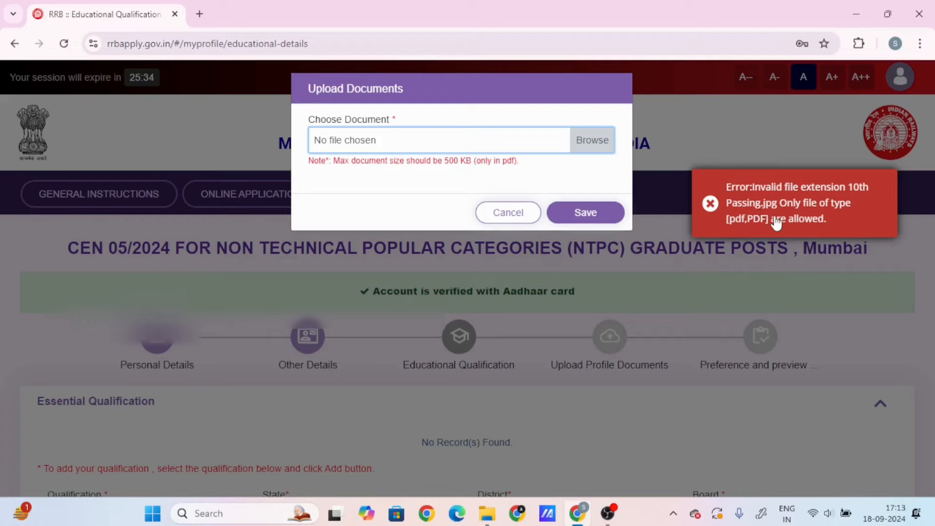
pyautogui.click(530, 214)
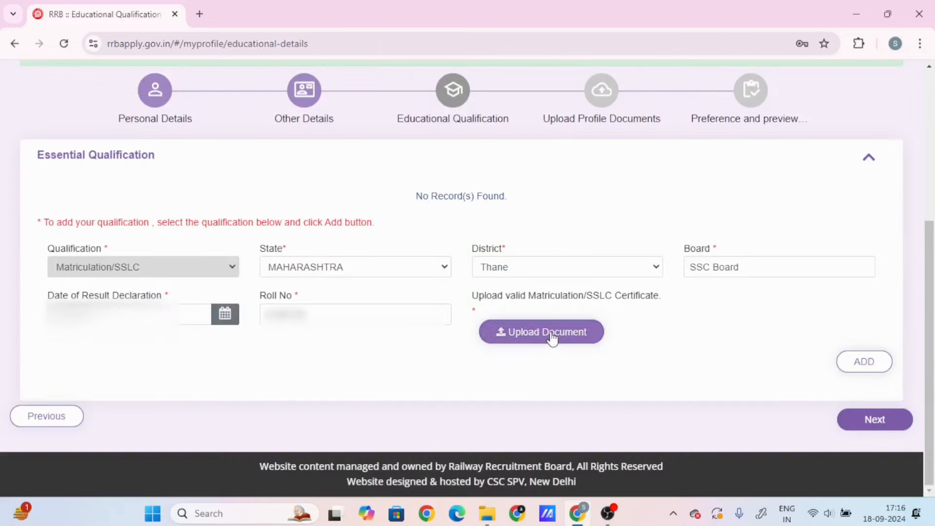
# Upload and save the 10th certificate PDF for the SSLC entry
pyautogui.click(552, 335)
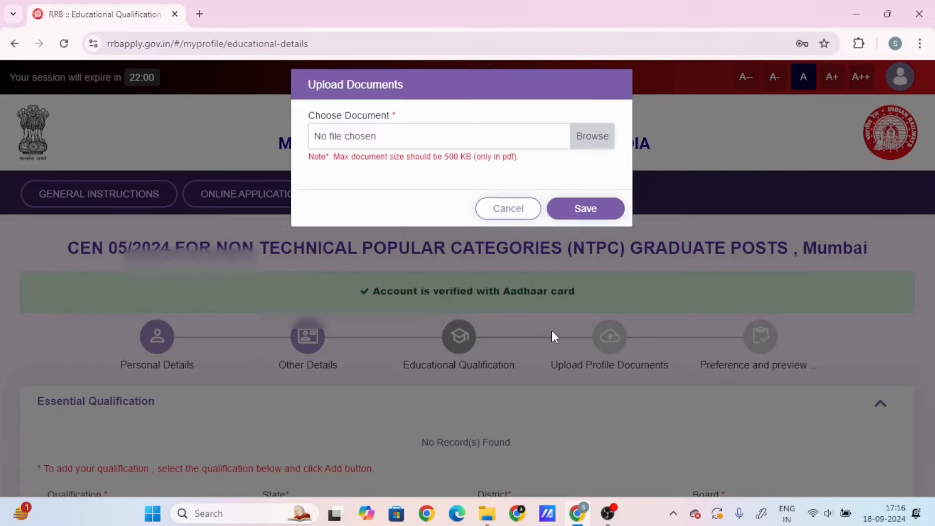
pyautogui.click(585, 146)
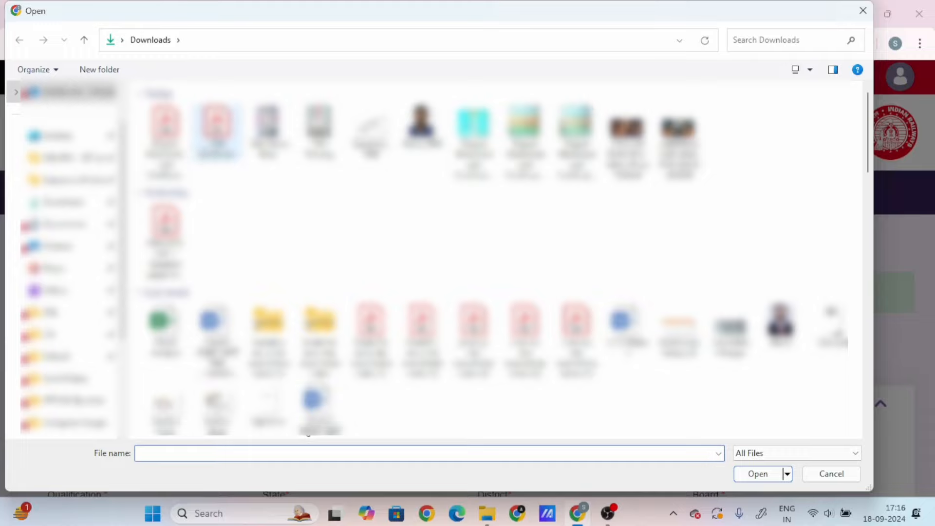
pyautogui.click(217, 129)
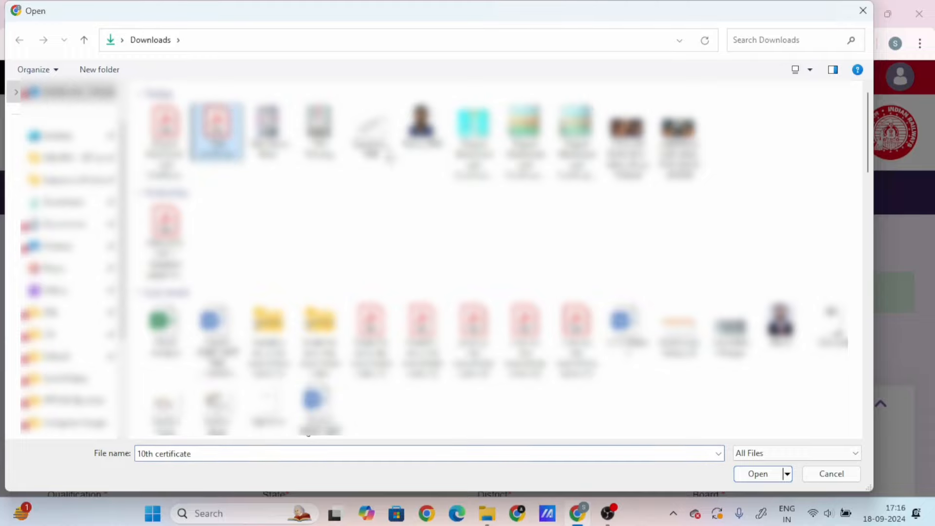
pyautogui.click(758, 473)
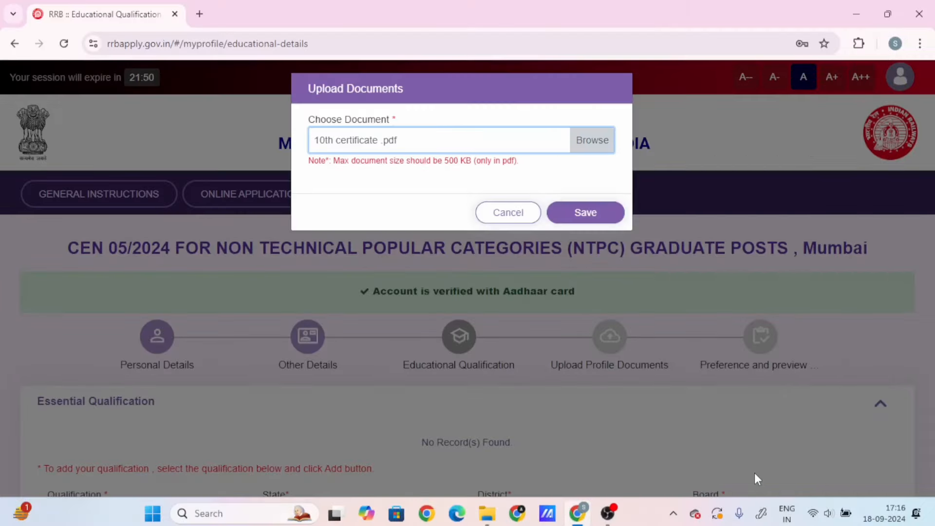
pyautogui.click(585, 213)
# Add the completed Matriculation/SSLC record to the qualification table
pyautogui.scroll(-3, 526, 317)
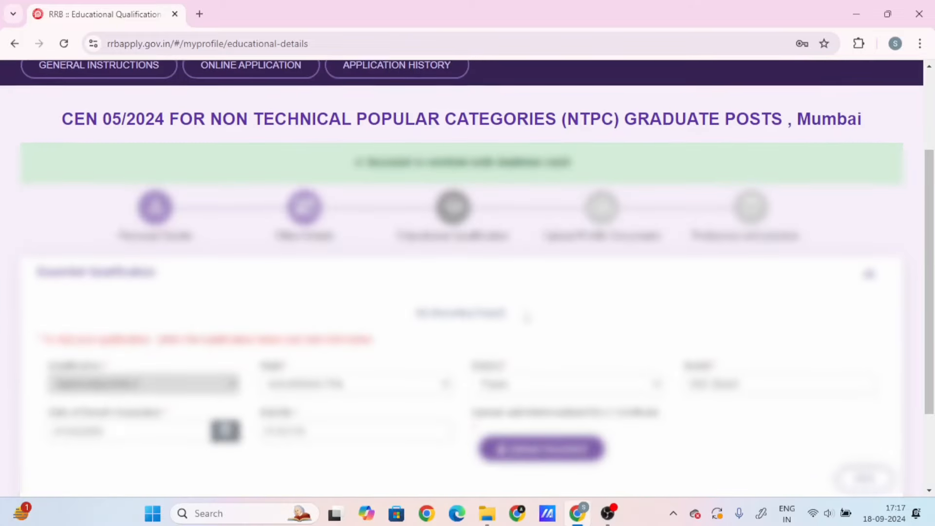
pyautogui.scroll(-2, 526, 317)
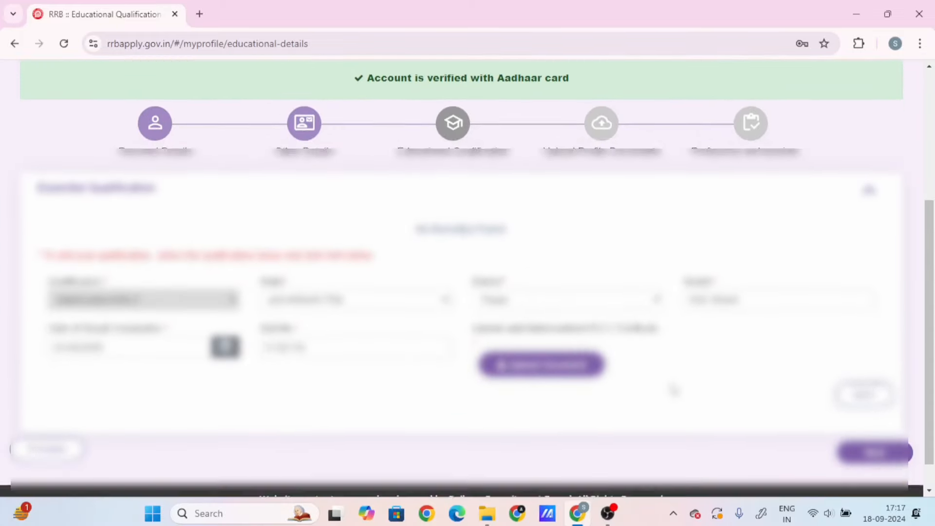
pyautogui.scroll(-1, 674, 389)
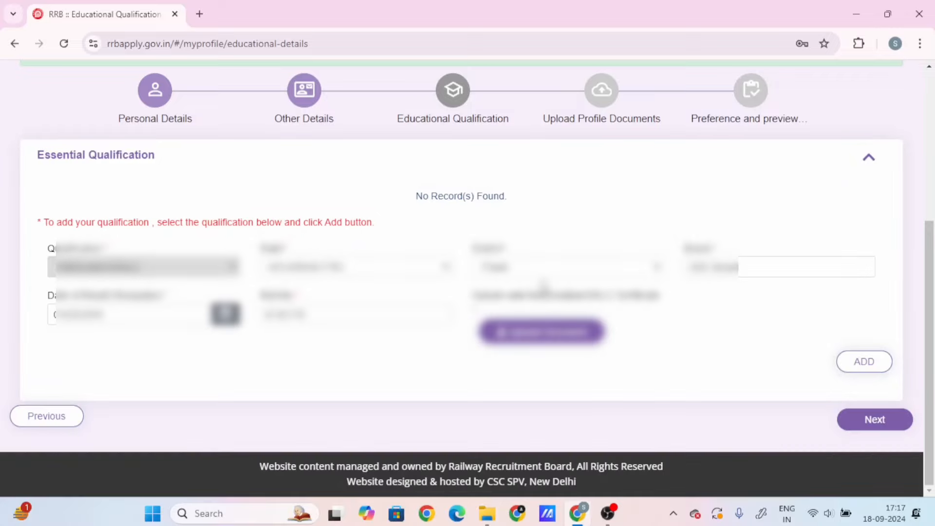
pyautogui.click(858, 371)
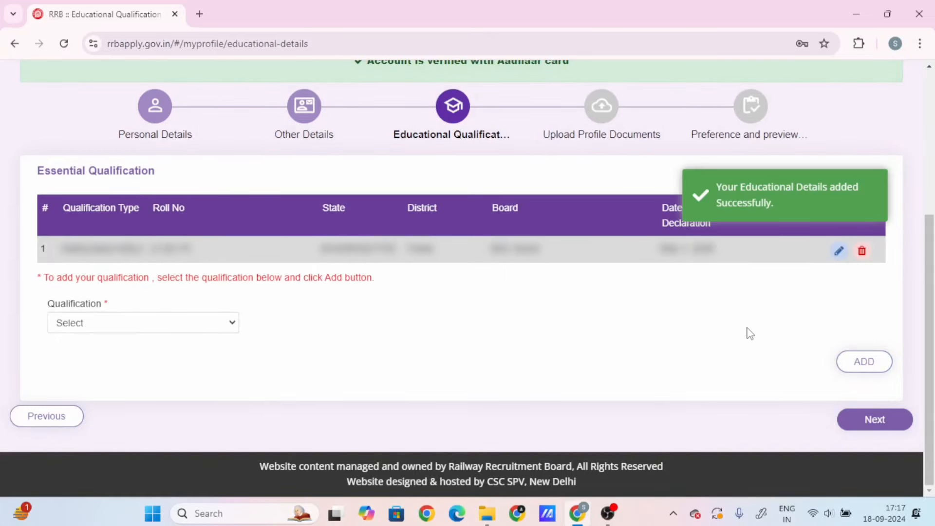
# Set qualification and discipline to Bachelor degree with sub-stream 'Bachuter Science'
pyautogui.click(149, 322)
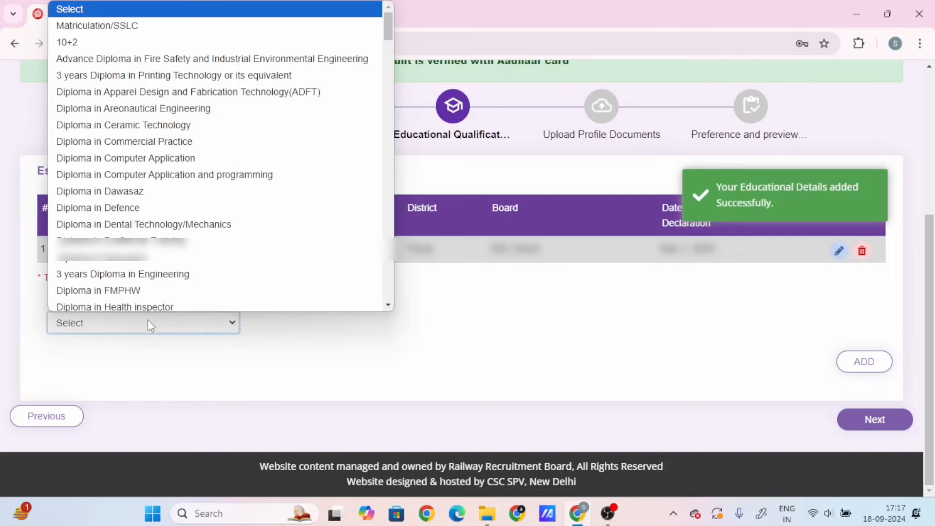
pyautogui.scroll(-3, 176, 266)
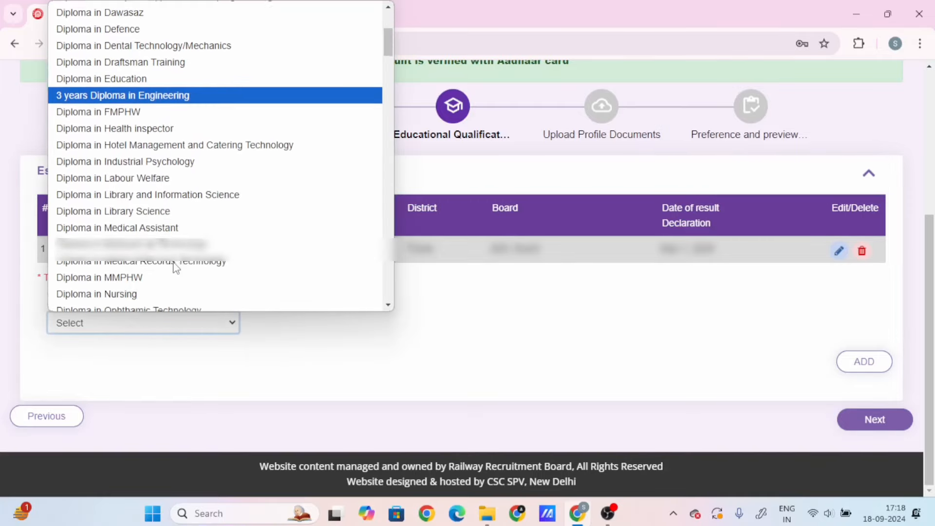
pyautogui.scroll(-5, 176, 267)
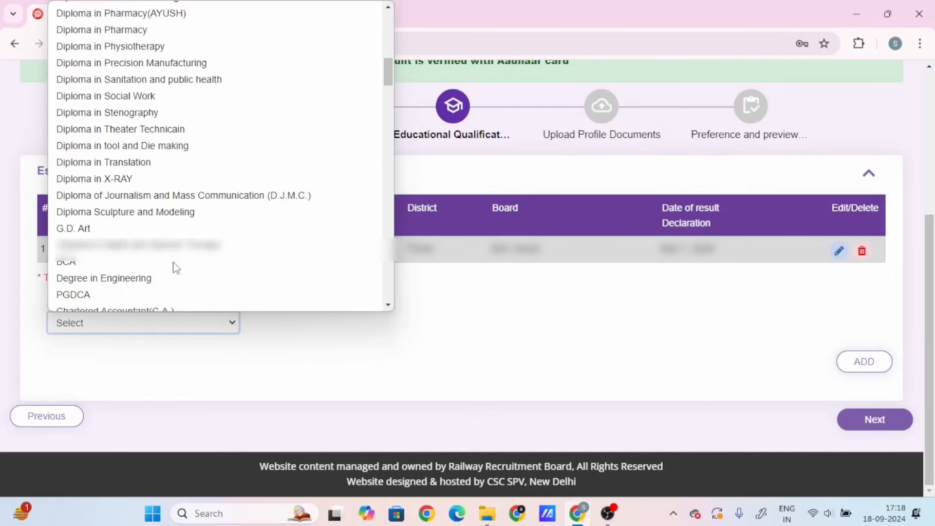
pyautogui.scroll(-10, 176, 267)
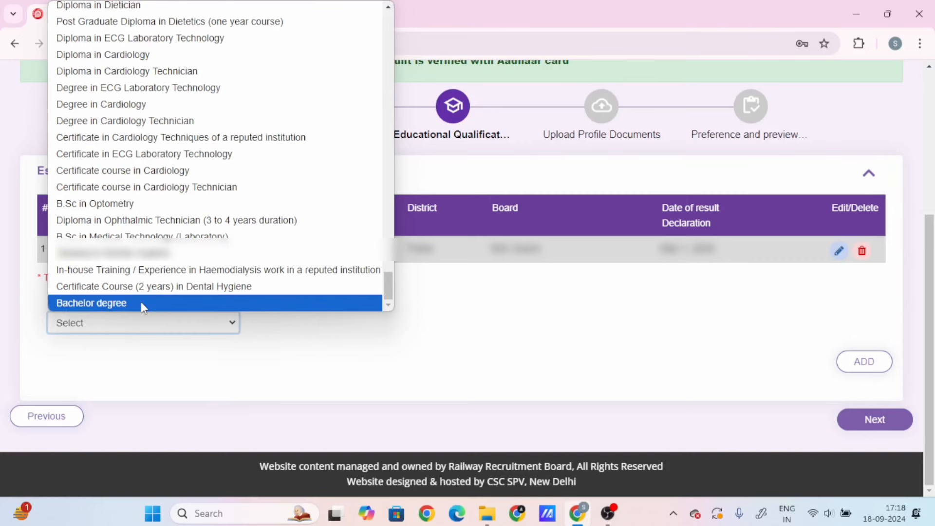
pyautogui.click(141, 302)
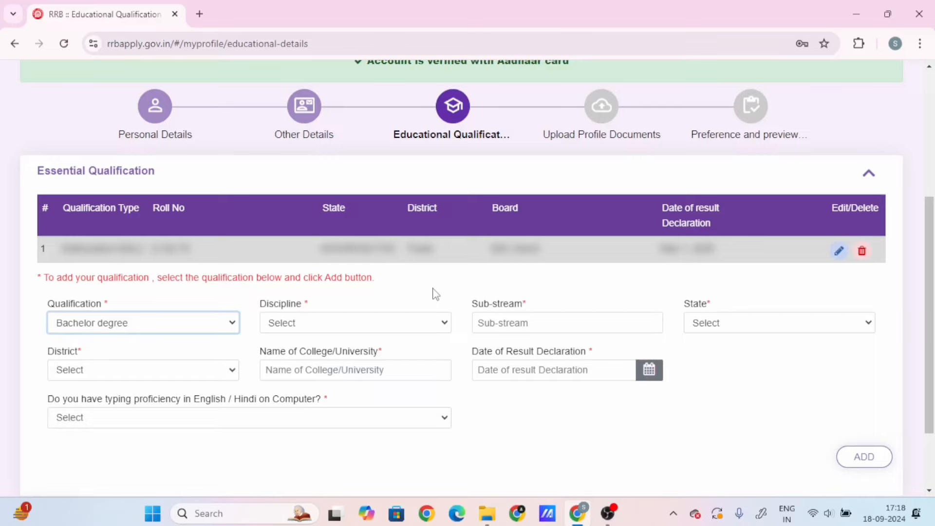
pyautogui.click(421, 324)
pyautogui.click(383, 358)
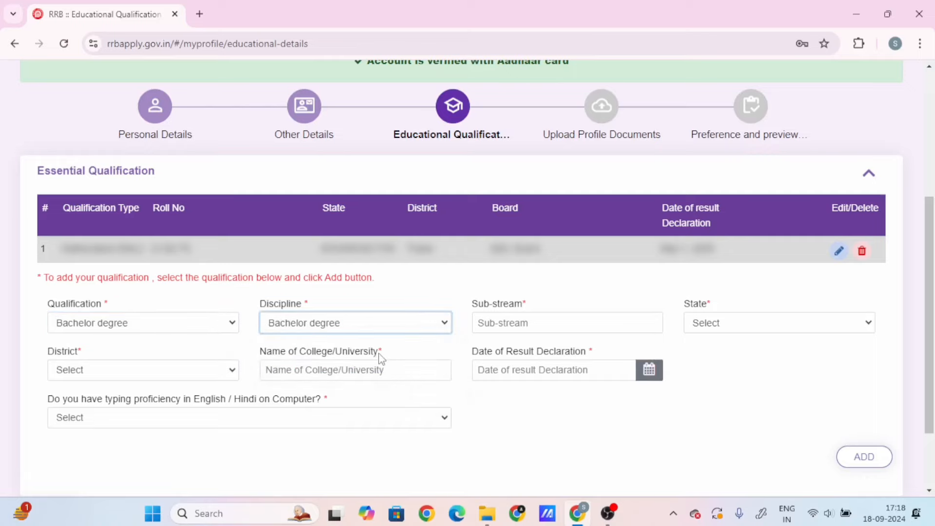
pyautogui.click(515, 327)
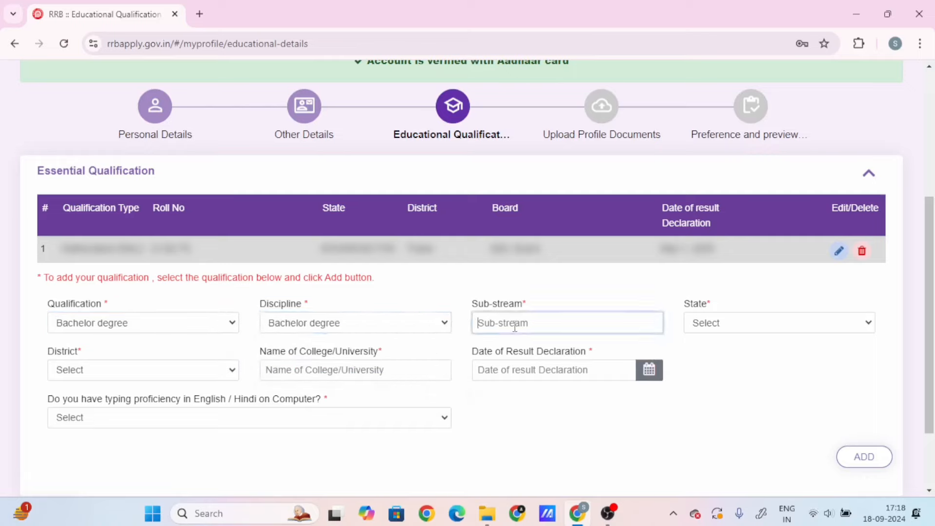
pyautogui.write('Bach')
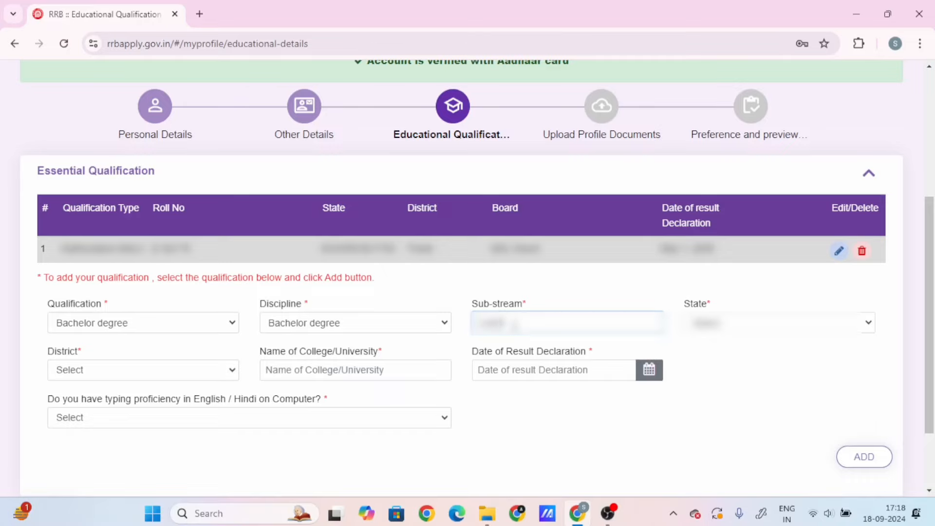
pyautogui.write('uter Science')
# Choose MAHARASHTRA as the state and pick the district for the degree entry
pyautogui.click(712, 335)
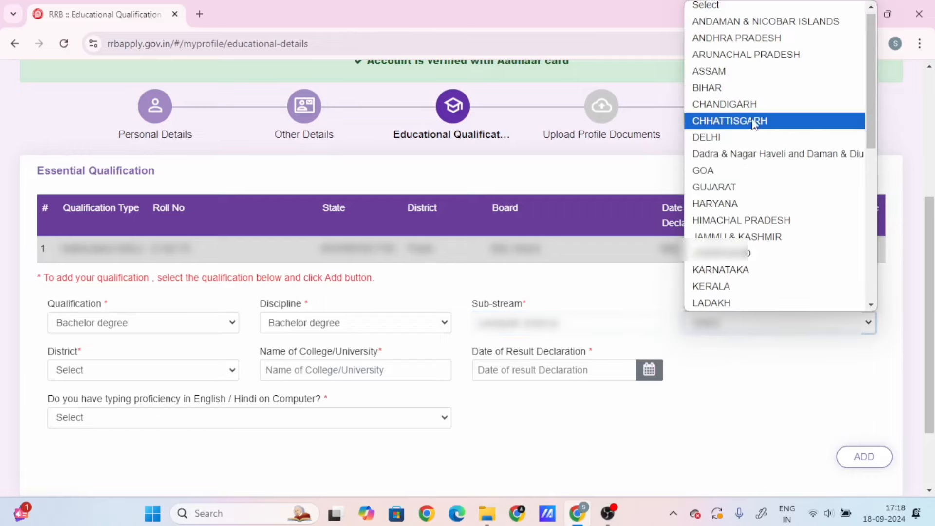
pyautogui.scroll(-6, 755, 122)
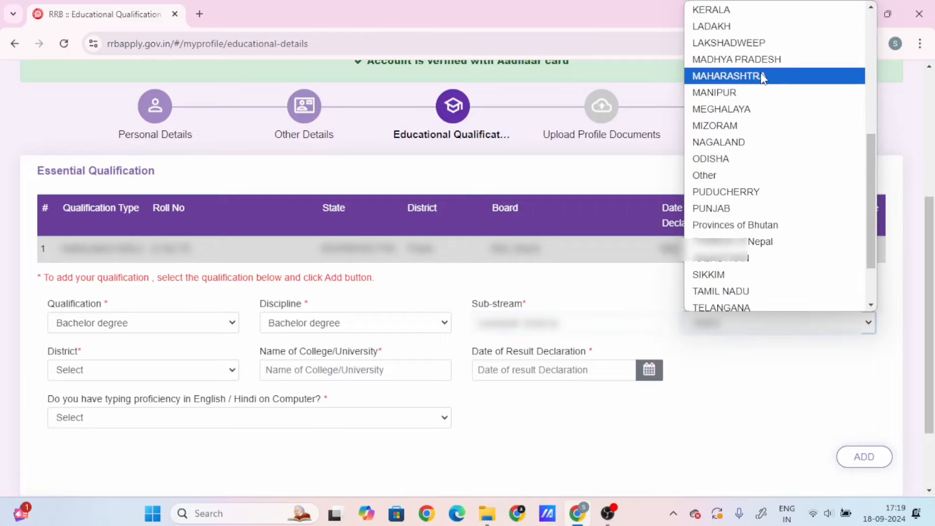
pyautogui.click(762, 77)
pyautogui.click(181, 374)
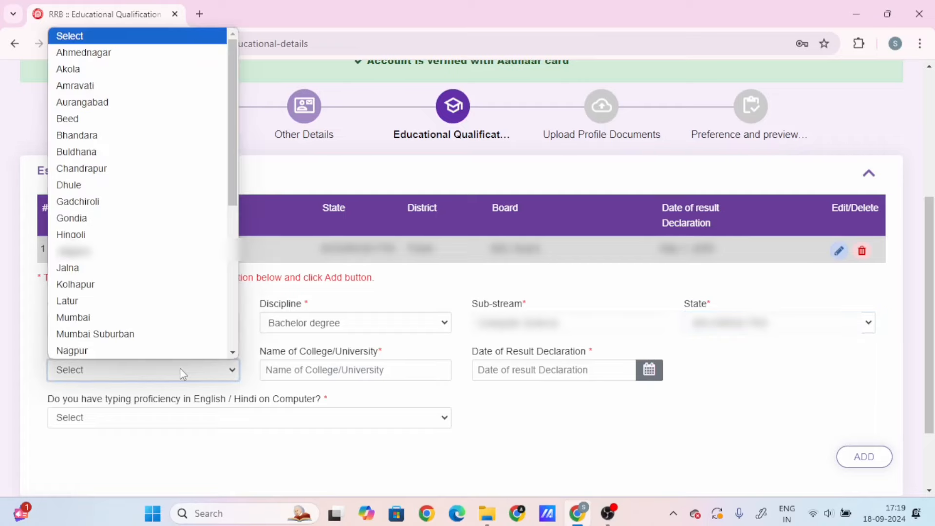
pyautogui.scroll(-5, 188, 265)
pyautogui.click(139, 337)
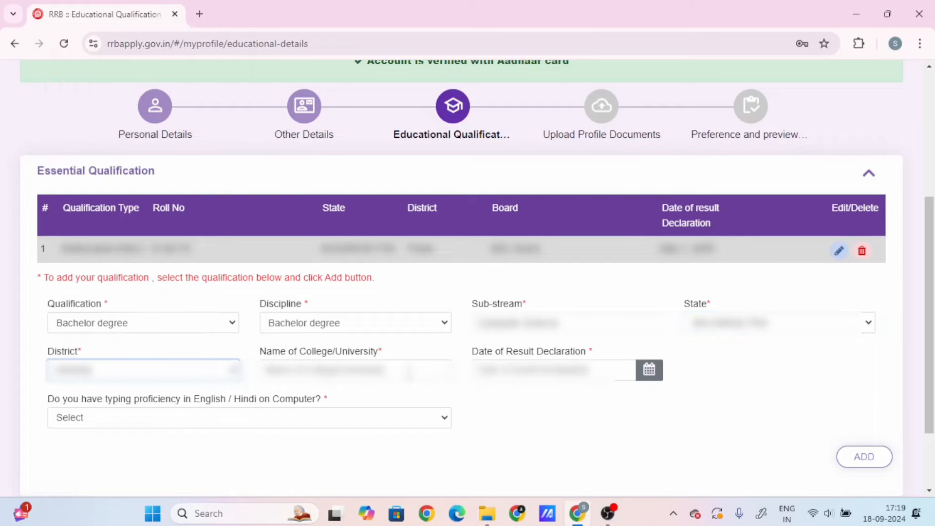
# Enter the college name 'Mua' and answer Yes for typing proficiency
pyautogui.click(409, 372)
pyautogui.write('Mua')
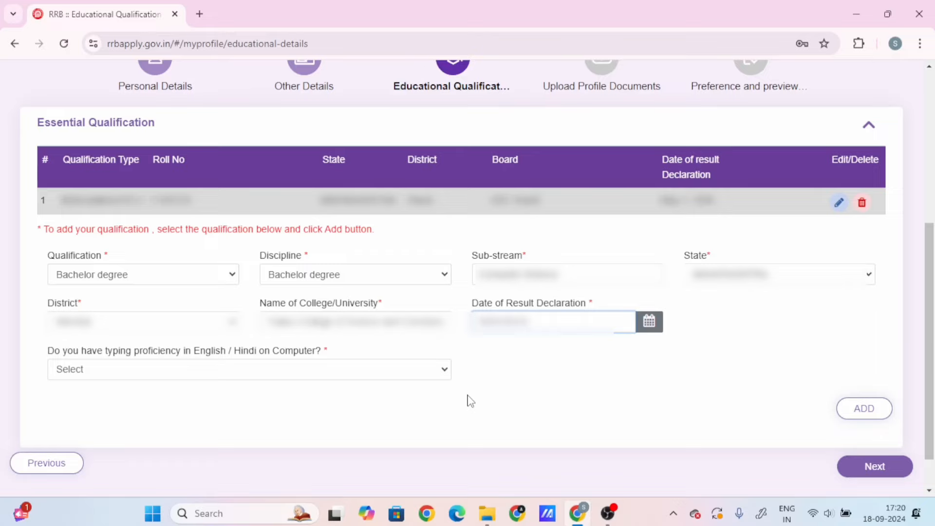
pyautogui.click(445, 369)
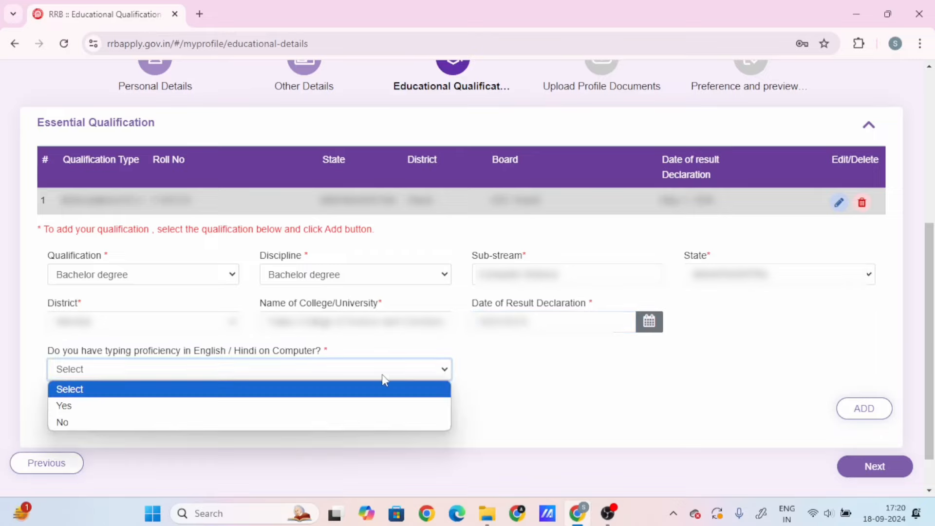
pyautogui.click(370, 400)
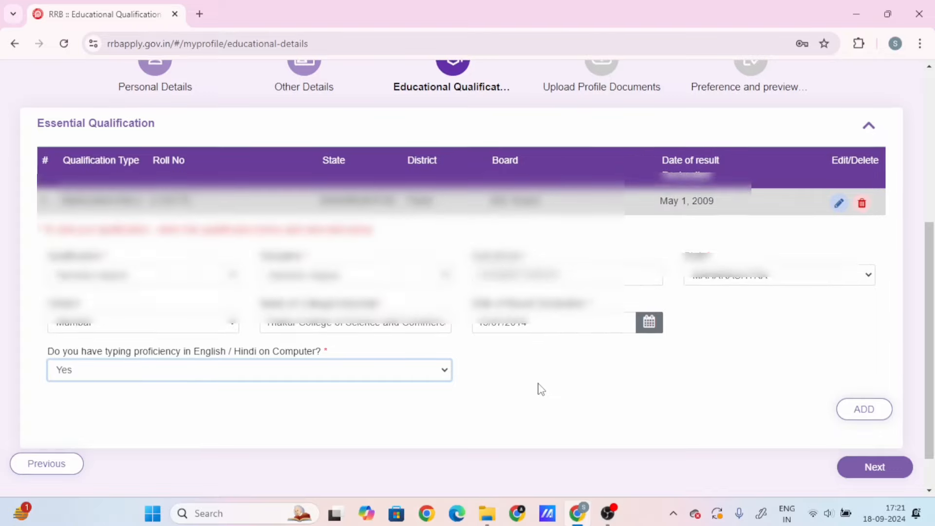
pyautogui.scroll(2, 538, 383)
pyautogui.scroll(-2, 538, 383)
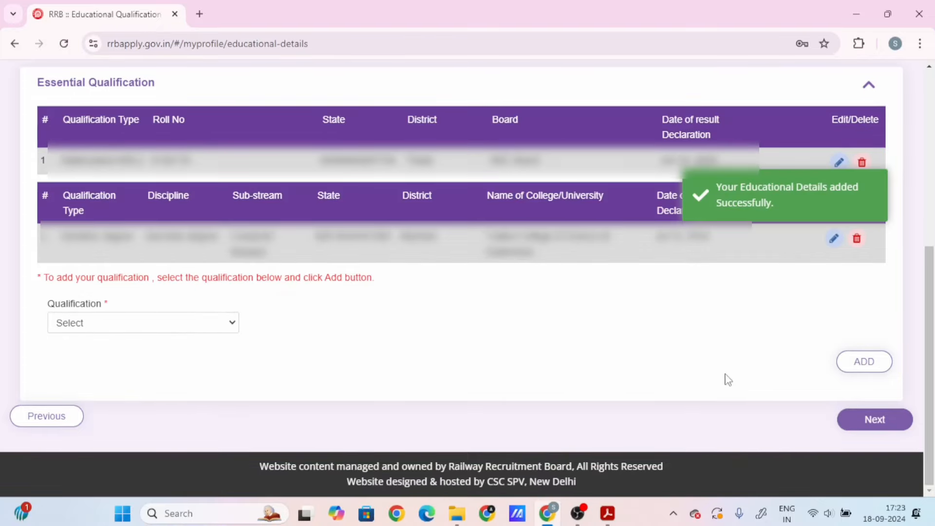
# Proceed to Upload Profile Documents and scroll down to the photo and signature section
pyautogui.click(863, 420)
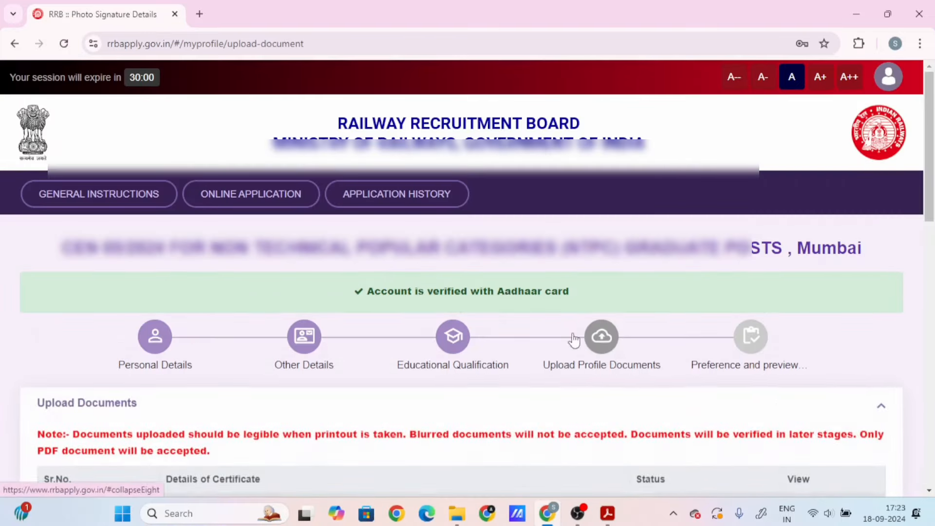
pyautogui.scroll(-2, 546, 318)
pyautogui.scroll(-1, 545, 318)
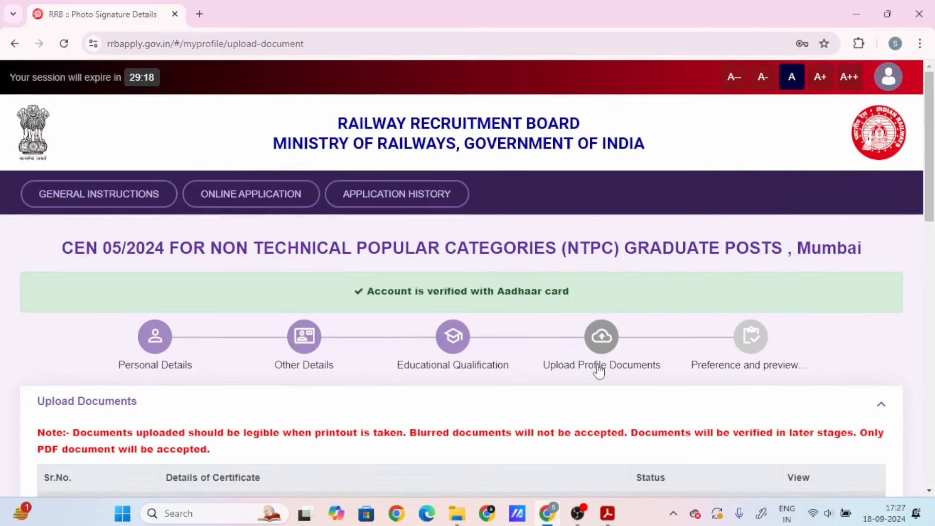
pyautogui.scroll(-3, 599, 369)
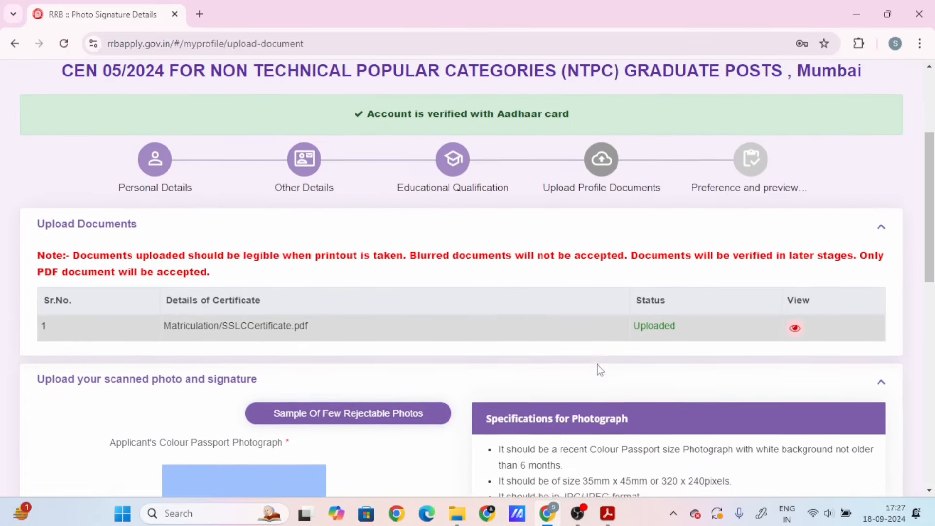
pyautogui.scroll(-5, 599, 370)
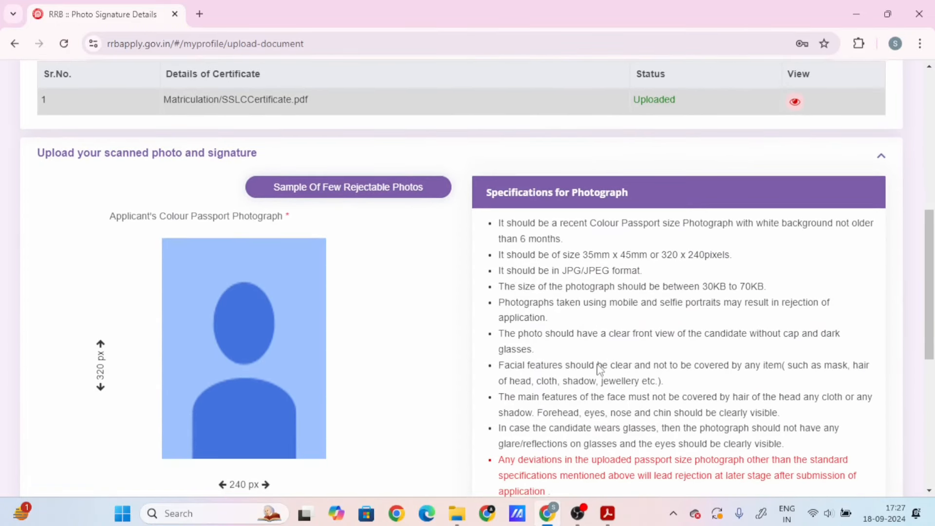
pyautogui.scroll(-1, 599, 364)
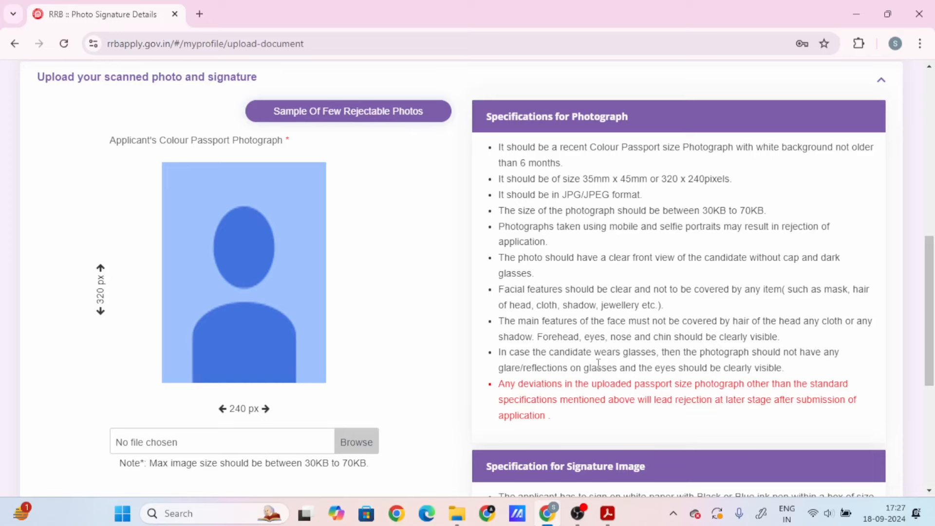
pyautogui.scroll(-1, 599, 363)
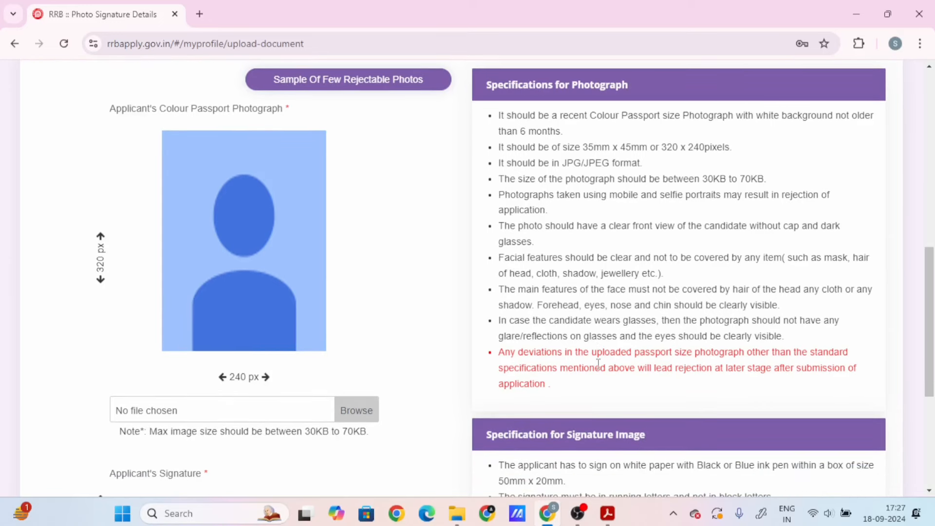
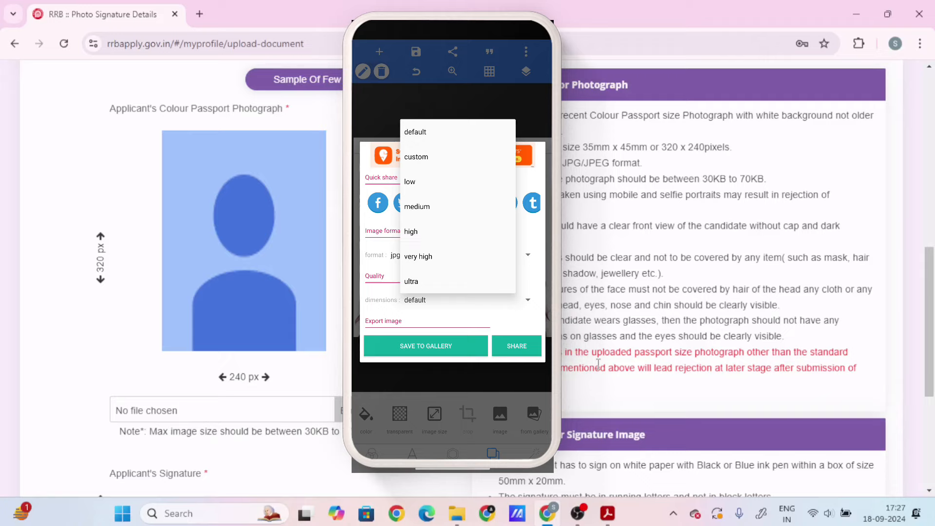
# Finish exporting the edited photo at the chosen quality and attach Photo_RRB.jpg as the applicant photograph
pyautogui.click(358, 411)
pyautogui.scroll(-2, 361, 375)
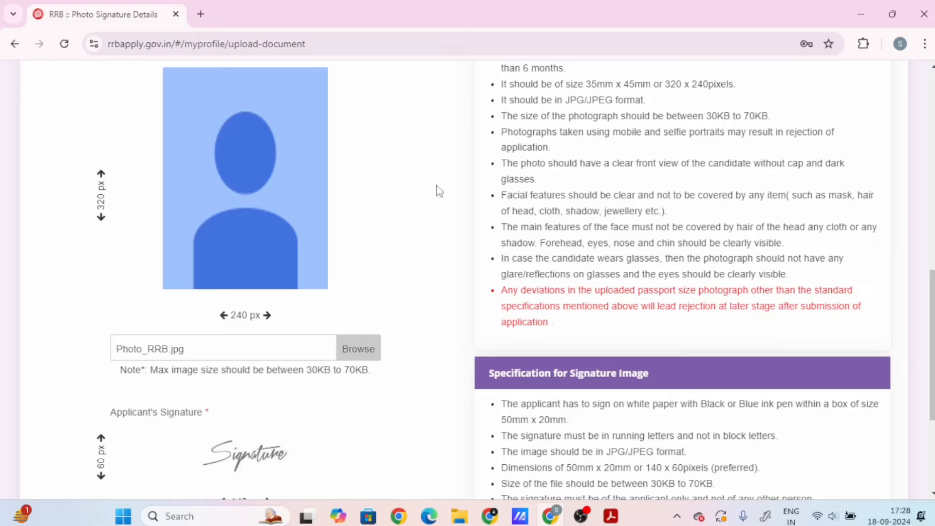
pyautogui.click(200, 14)
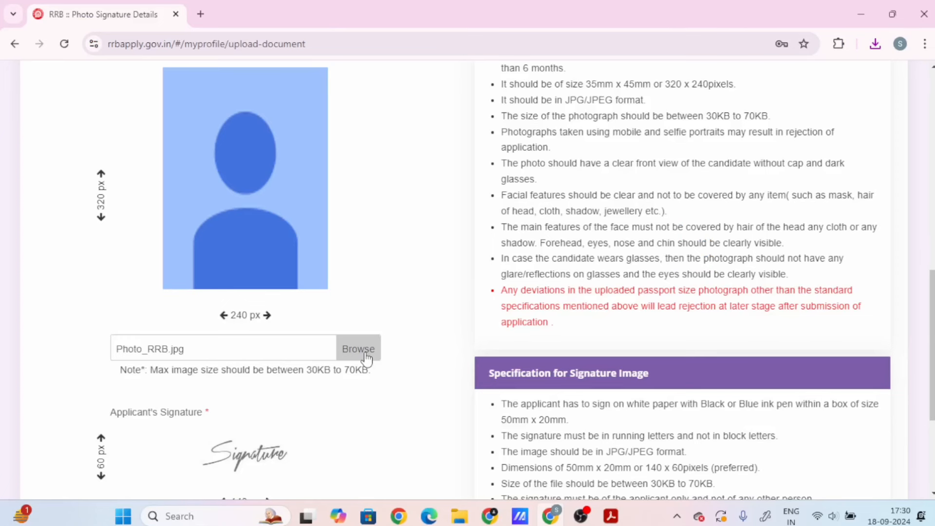
# Upload Photo_RRB (1).jpg as the applicant photograph and confirm its crop
pyautogui.click(366, 355)
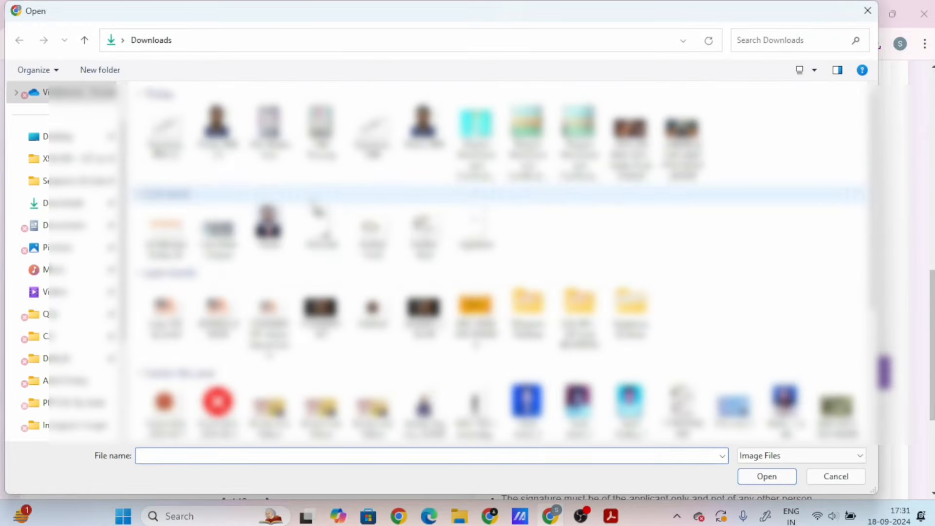
pyautogui.doubleClick(226, 127)
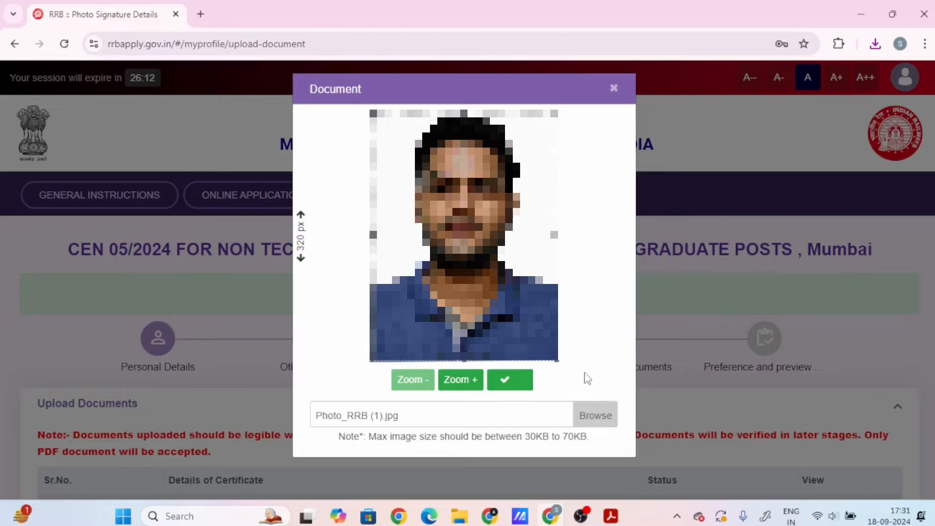
pyautogui.click(510, 381)
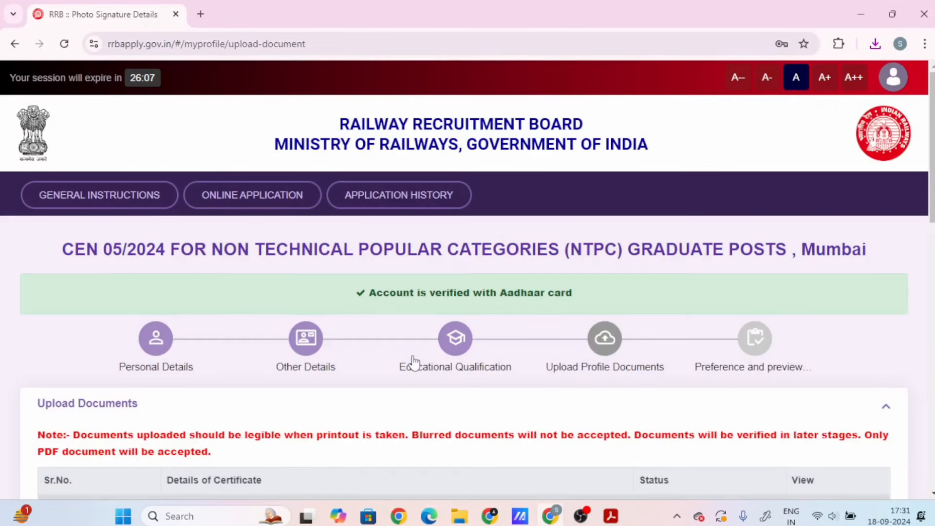
# Upload Pi7_Tool_Signature_RRB.jpg as the signature and save both uploads
pyautogui.scroll(-10, 413, 362)
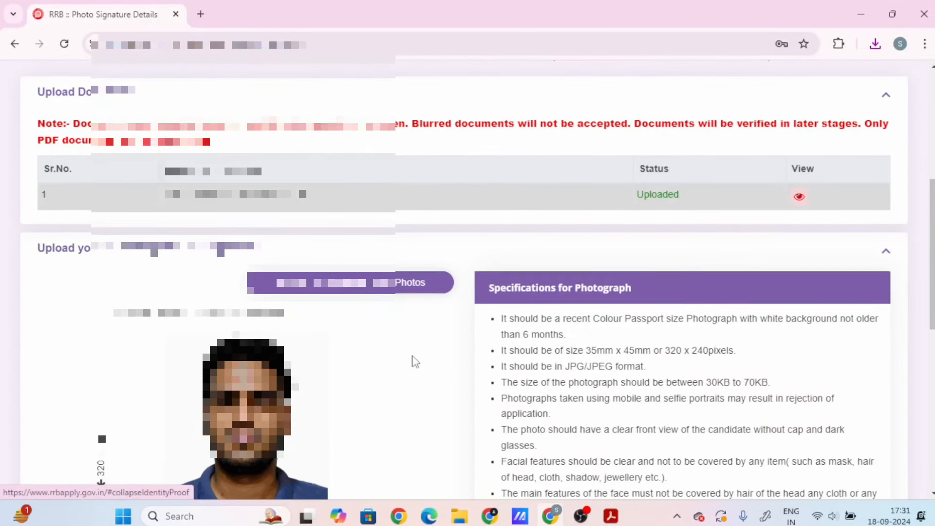
pyautogui.scroll(-5, 413, 363)
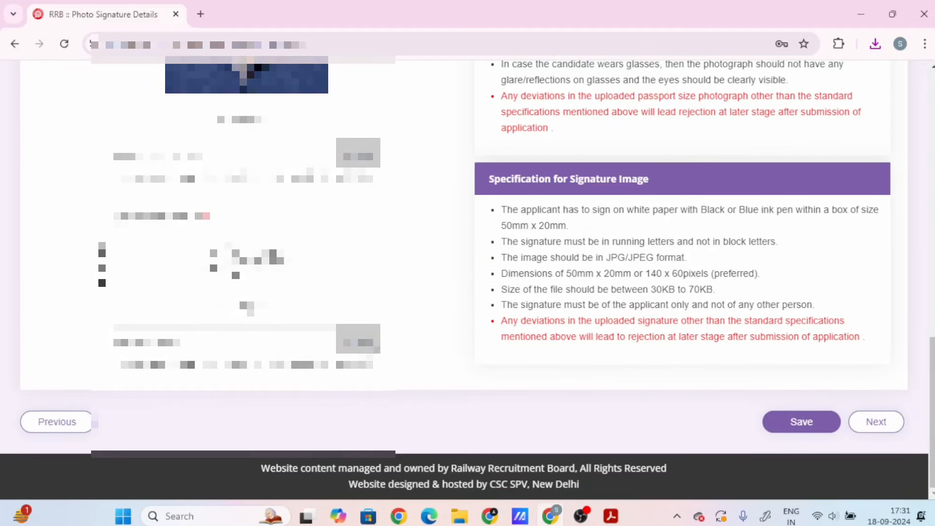
pyautogui.click(367, 351)
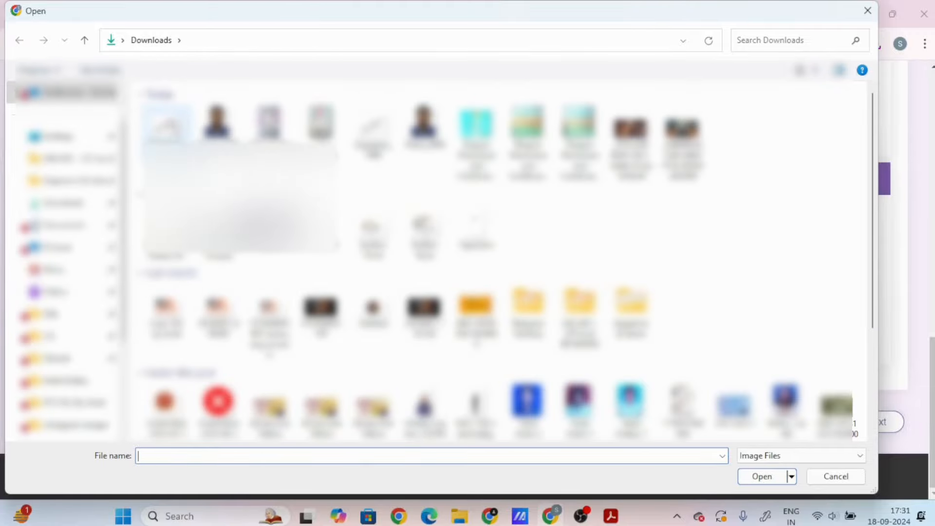
pyautogui.doubleClick(173, 124)
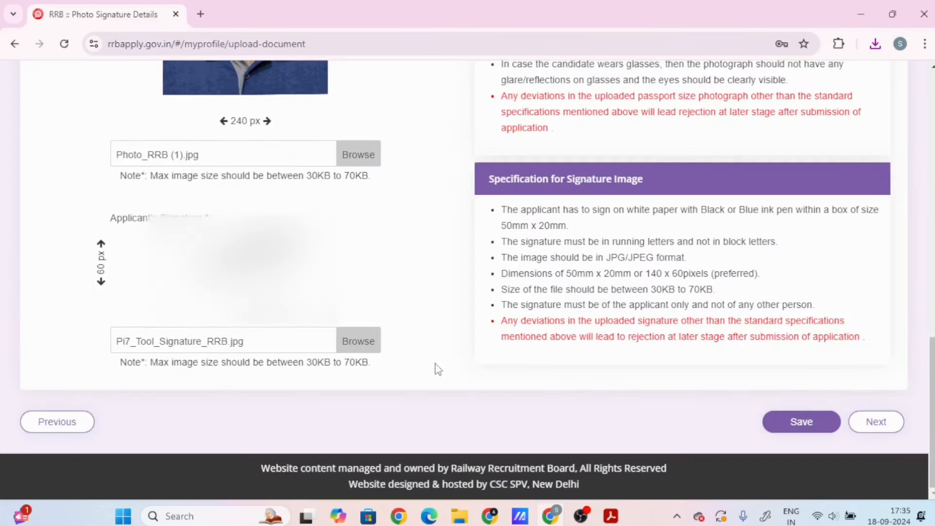
pyautogui.click(789, 424)
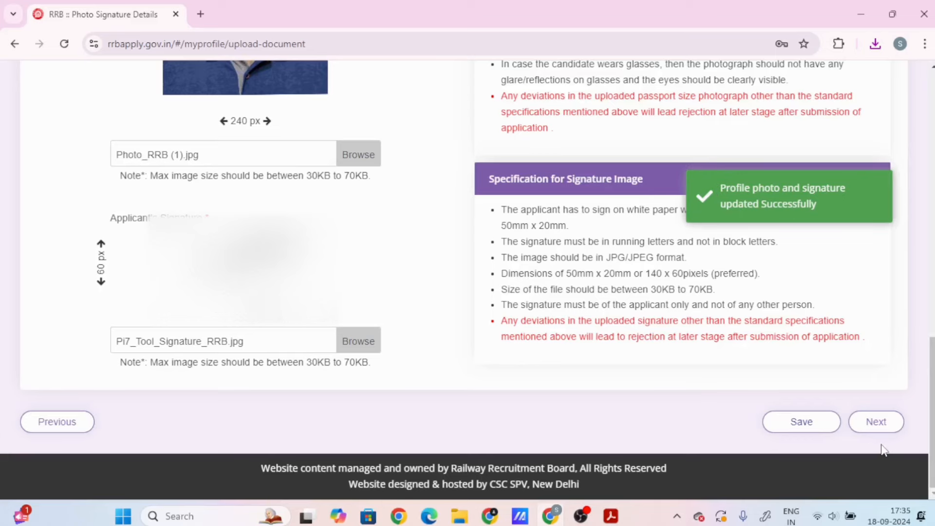
# Fill the preference list with all 13 eligible posts, ending with (Cat.3) SCR Goods Train Manager
pyautogui.click(879, 422)
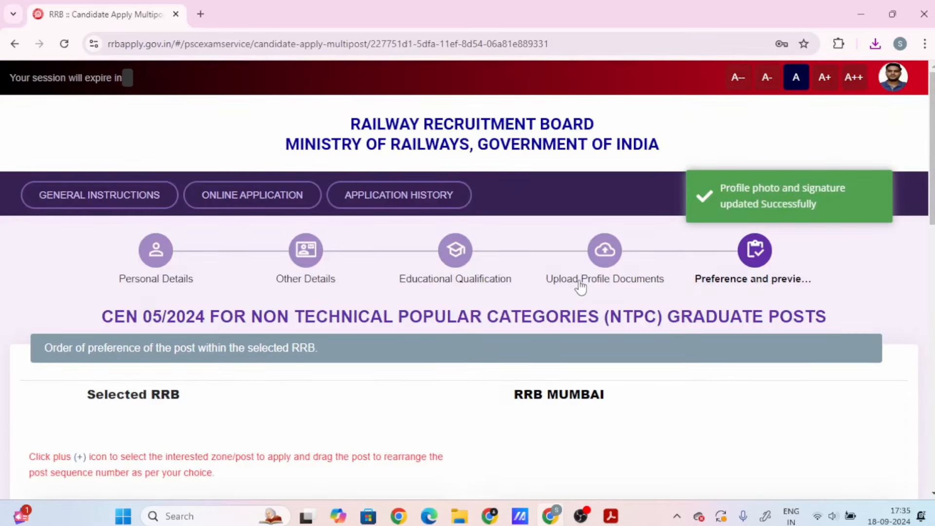
pyautogui.scroll(-1, 579, 288)
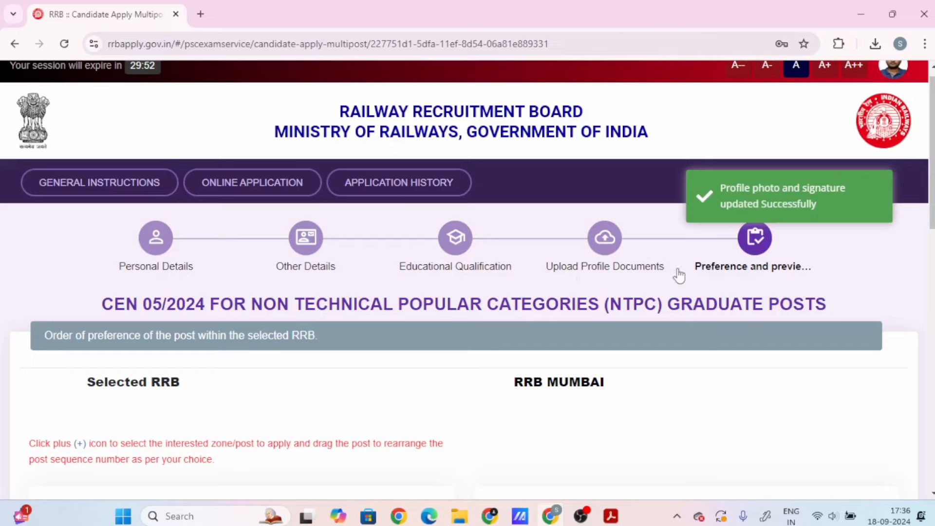
pyautogui.scroll(-2, 602, 300)
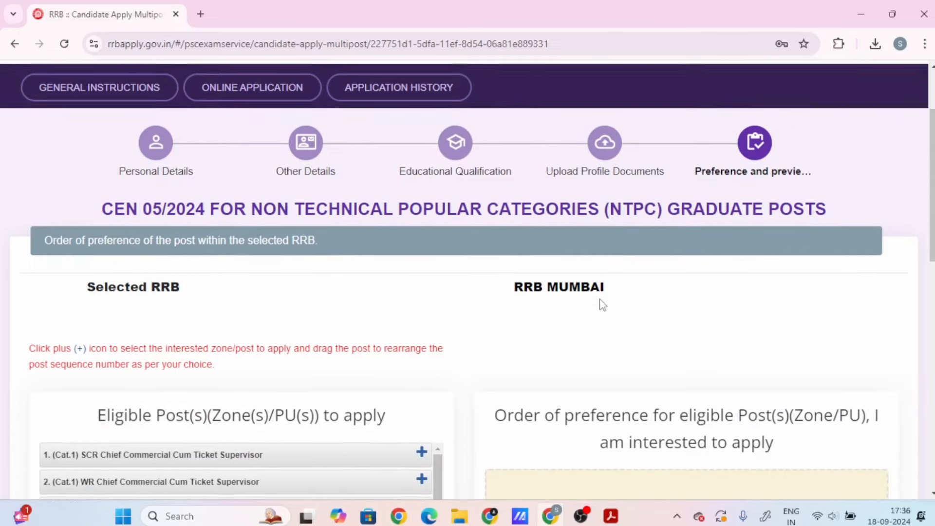
pyautogui.scroll(-2, 601, 305)
pyautogui.scroll(-2, 365, 278)
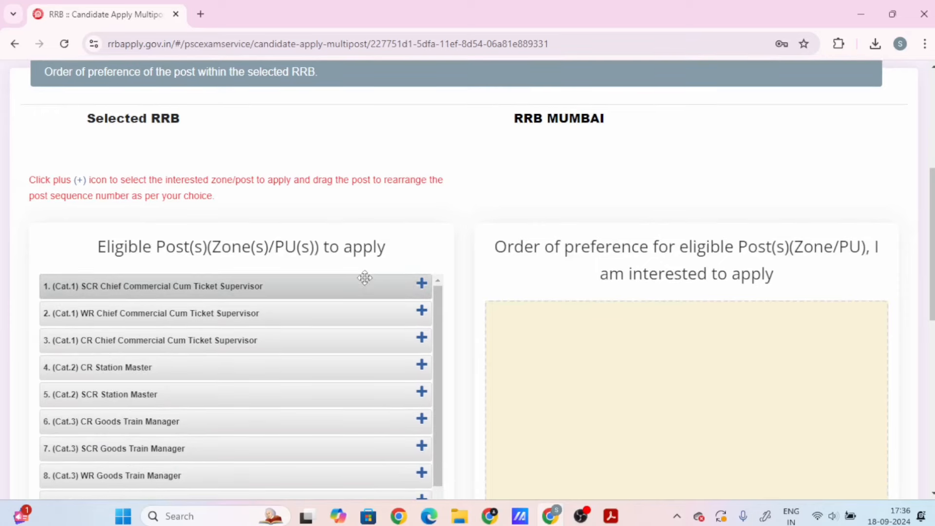
pyautogui.scroll(-2, 419, 223)
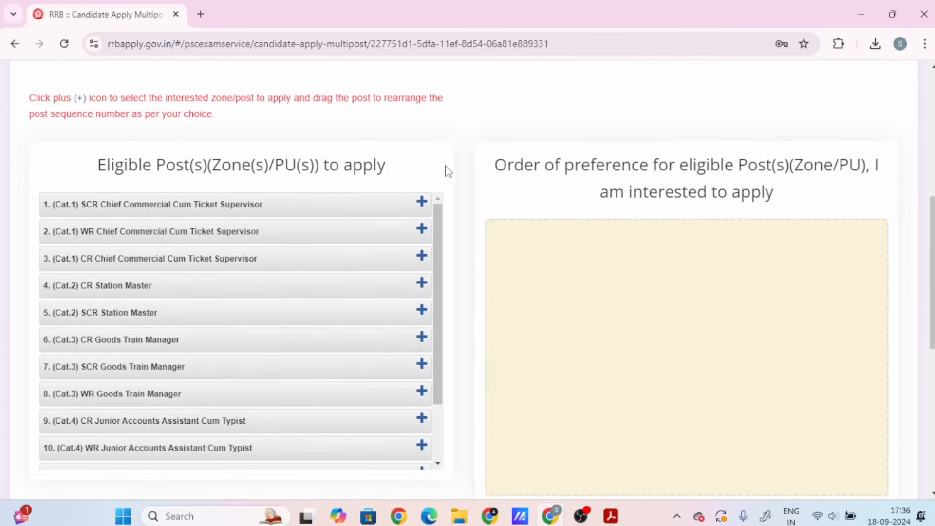
pyautogui.scroll(-2, 355, 296)
pyautogui.scroll(1, 355, 297)
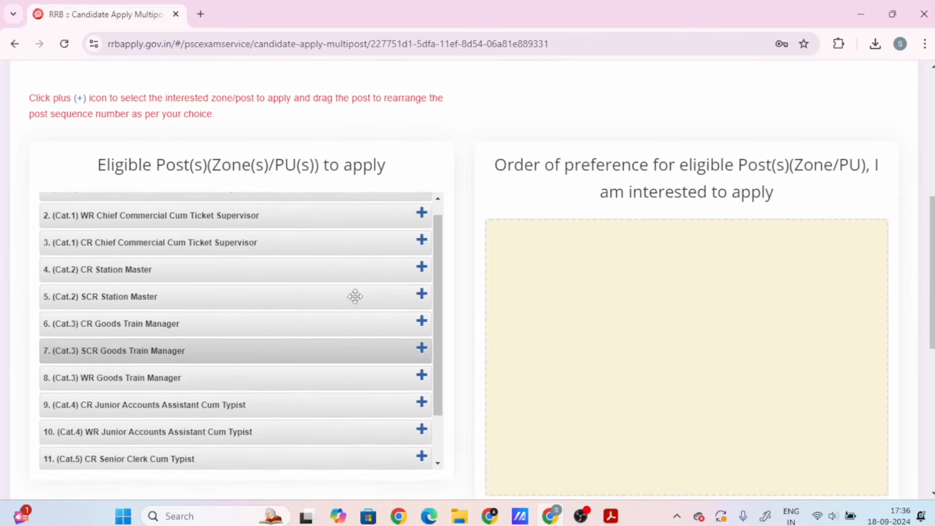
pyautogui.scroll(1, 355, 296)
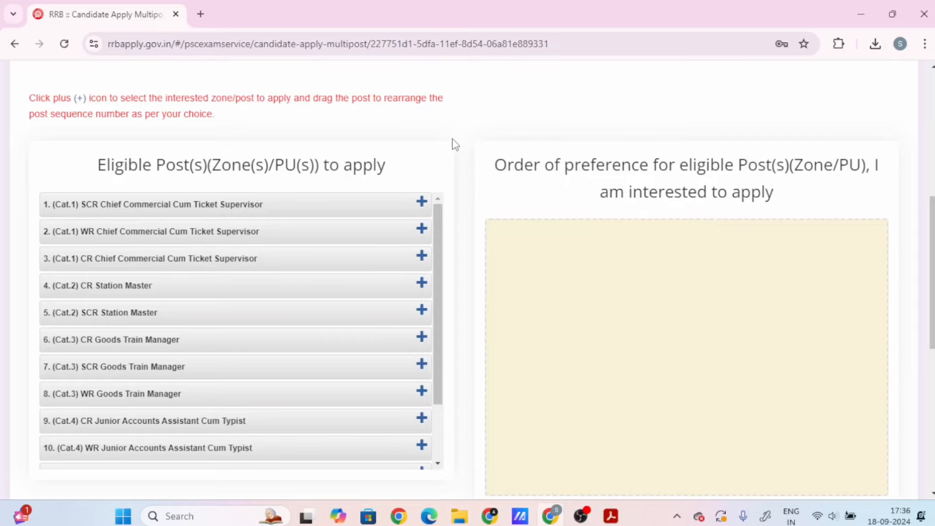
pyautogui.scroll(-2, 328, 303)
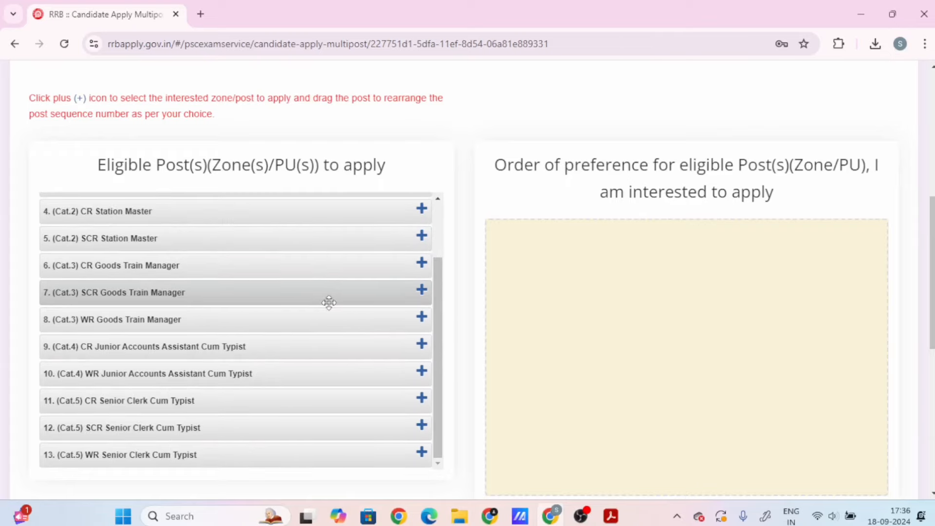
pyautogui.scroll(2, 329, 303)
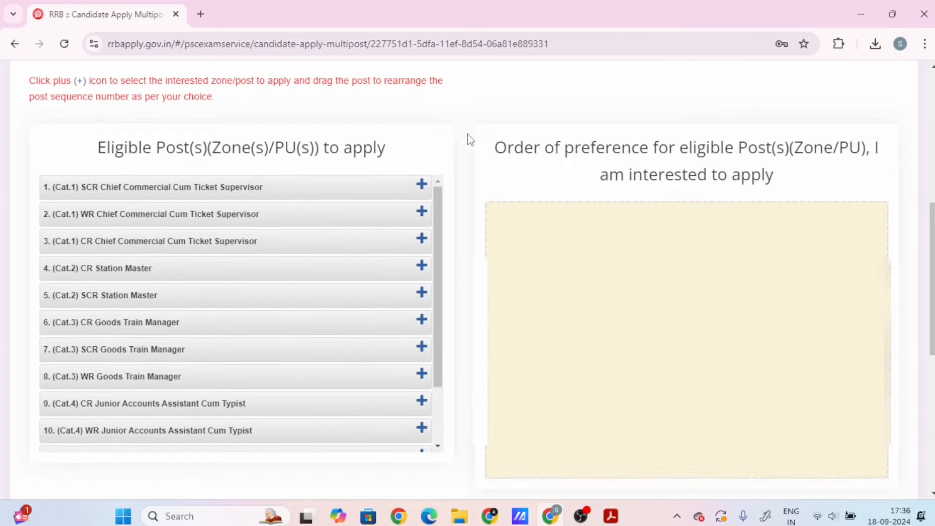
pyautogui.scroll(-8, 469, 146)
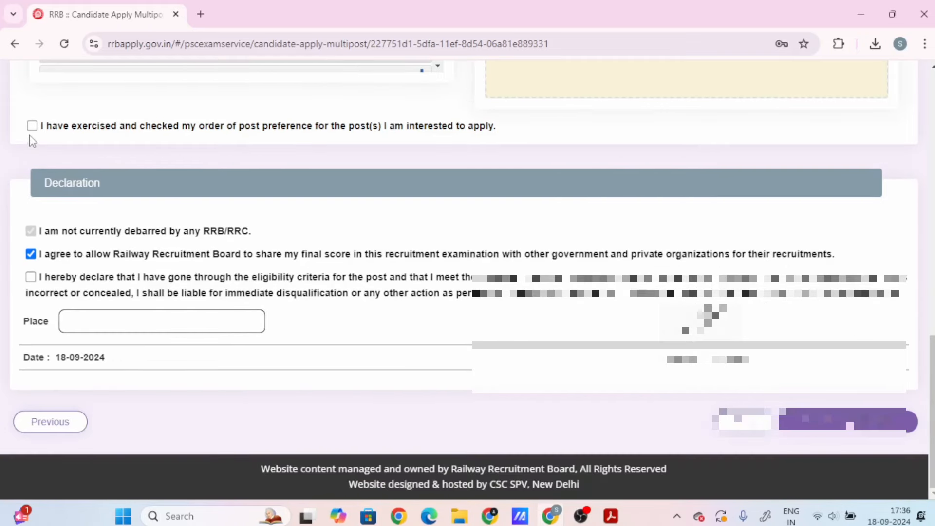
pyautogui.scroll(2, 33, 139)
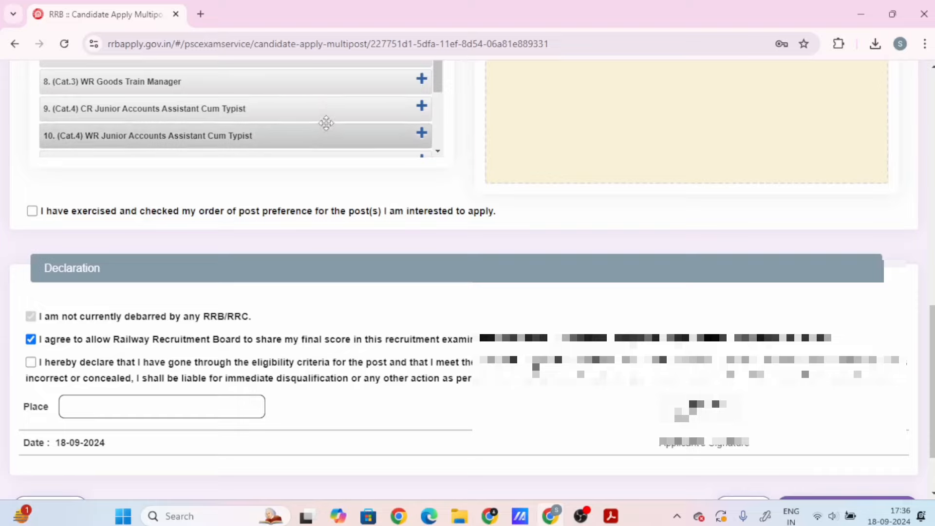
pyautogui.scroll(-2, 323, 121)
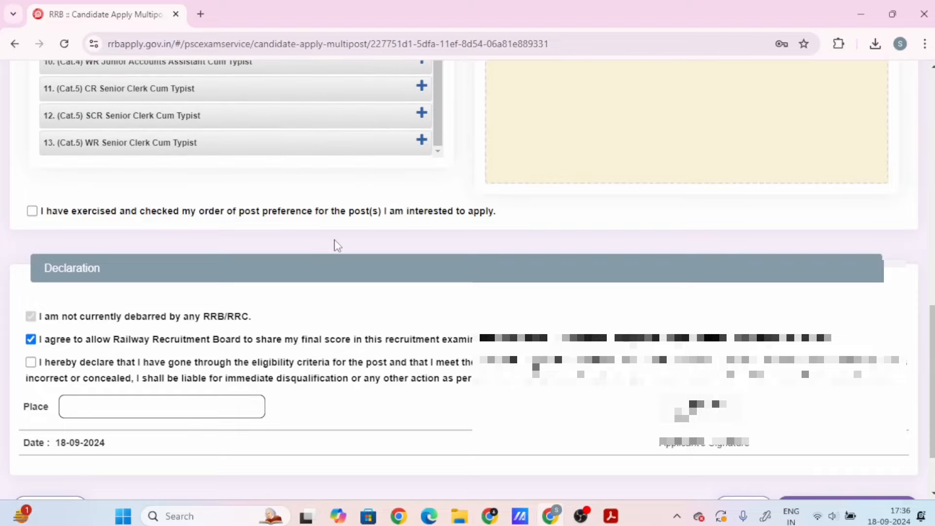
pyautogui.scroll(-2, 335, 244)
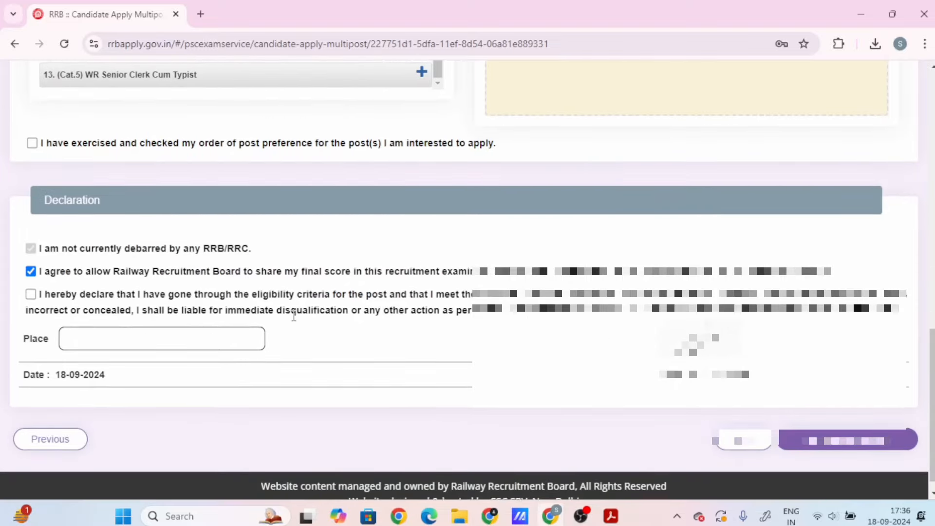
pyautogui.scroll(8, 294, 317)
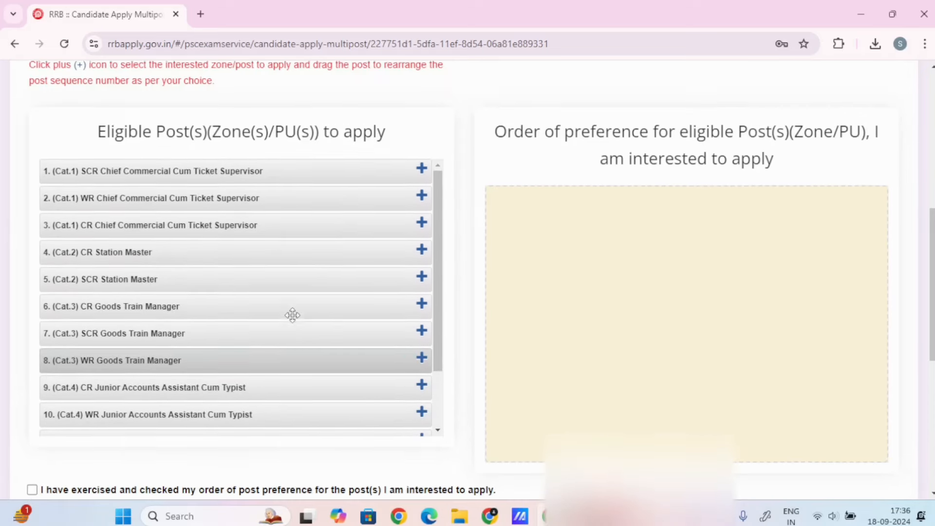
pyautogui.scroll(1, 292, 315)
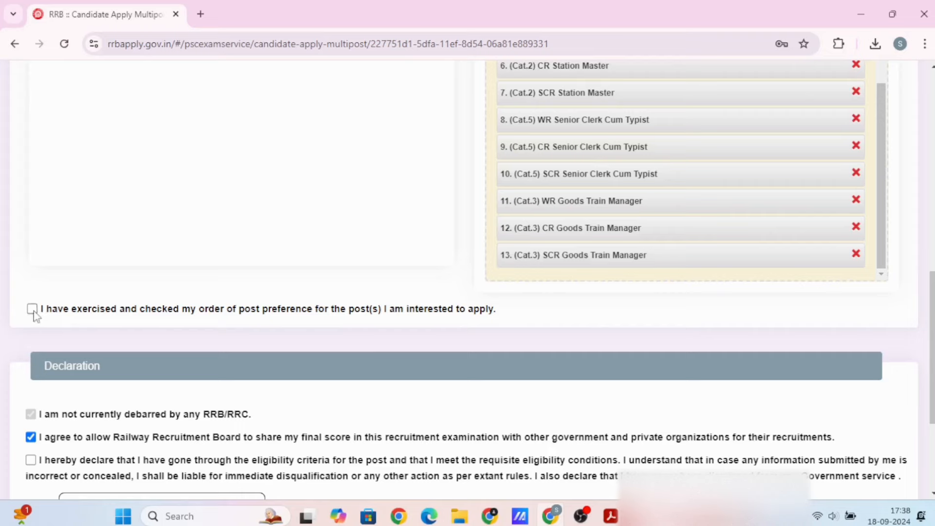
# Tick the preference-order confirmation, the no-LASIK declaration and the eligibility criteria declaration
pyautogui.click(32, 310)
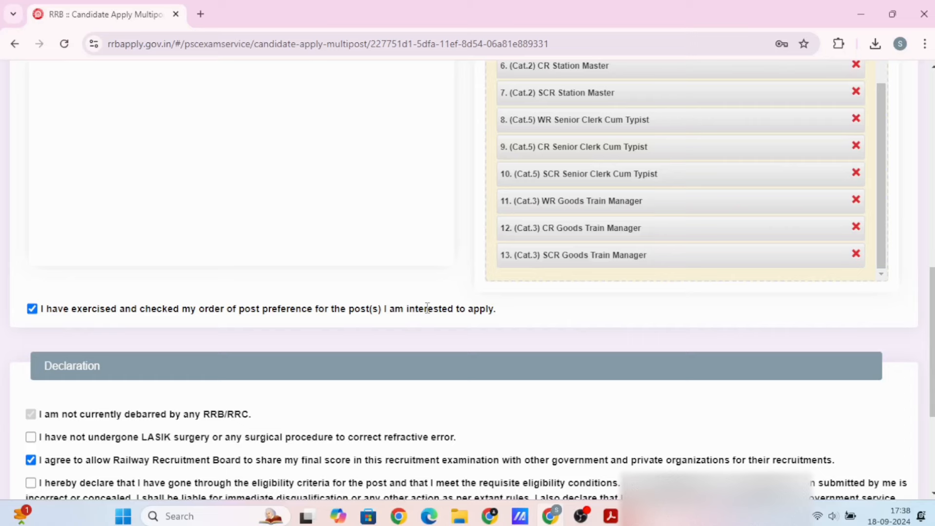
pyautogui.scroll(-3, 427, 308)
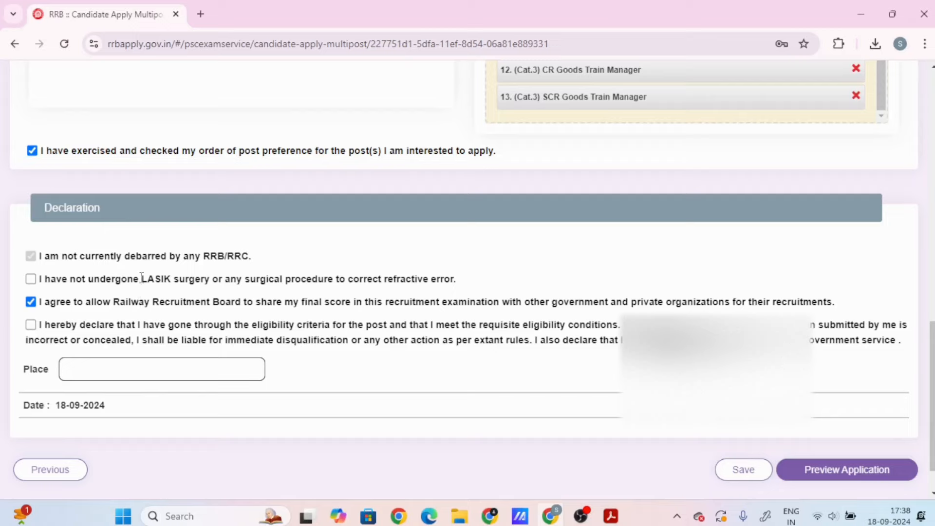
pyautogui.moveTo(142, 277); pyautogui.dragTo(186, 279)
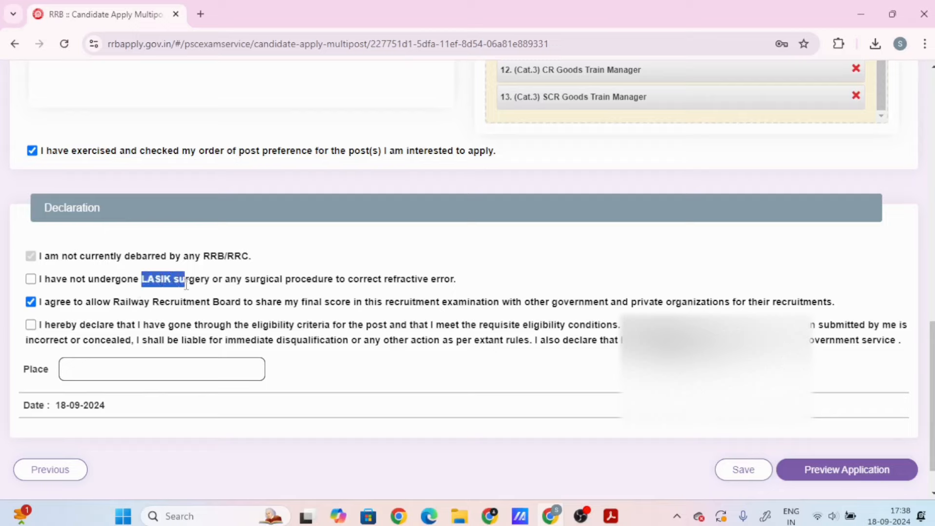
pyautogui.click(330, 270)
pyautogui.click(31, 280)
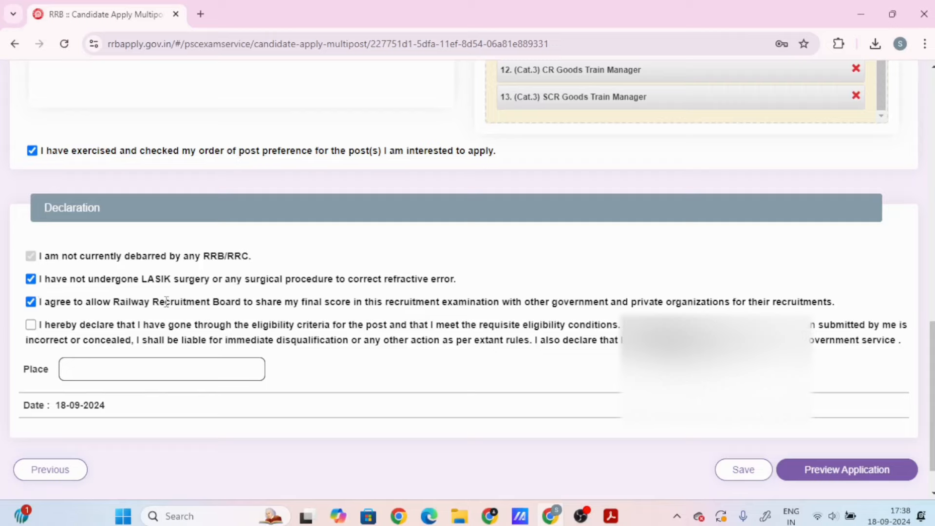
pyautogui.click(30, 325)
# Enter Mumbai as the place of declaration and save the post preferences
pyautogui.scroll(-1, 335, 306)
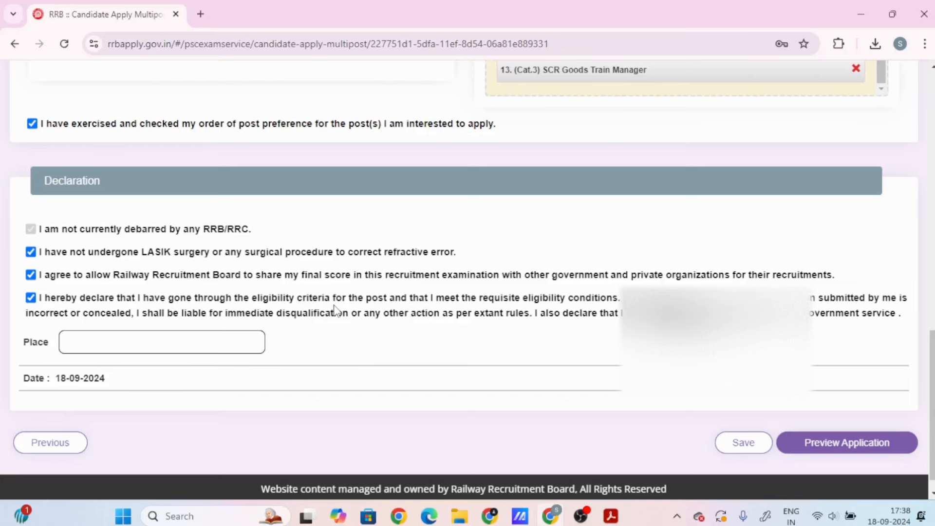
pyautogui.scroll(-1, 335, 312)
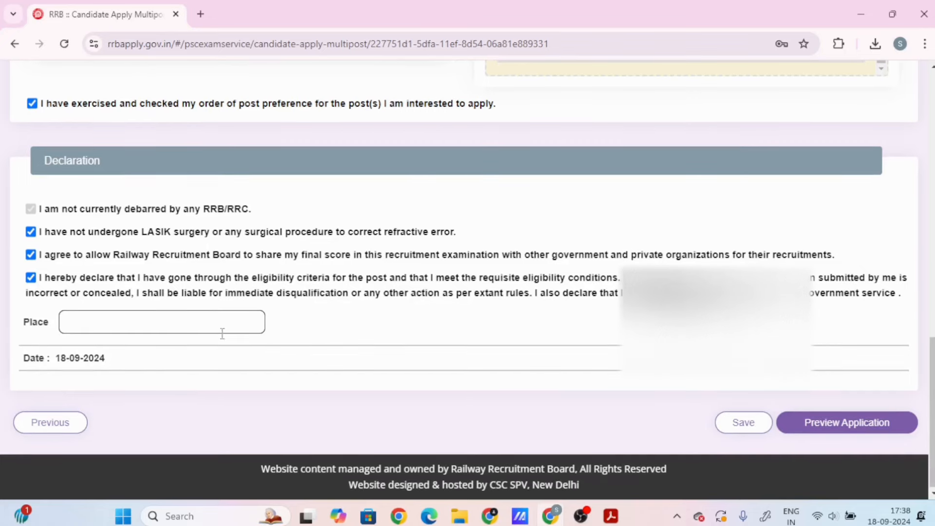
pyautogui.click(194, 317)
pyautogui.write('Mumbai')
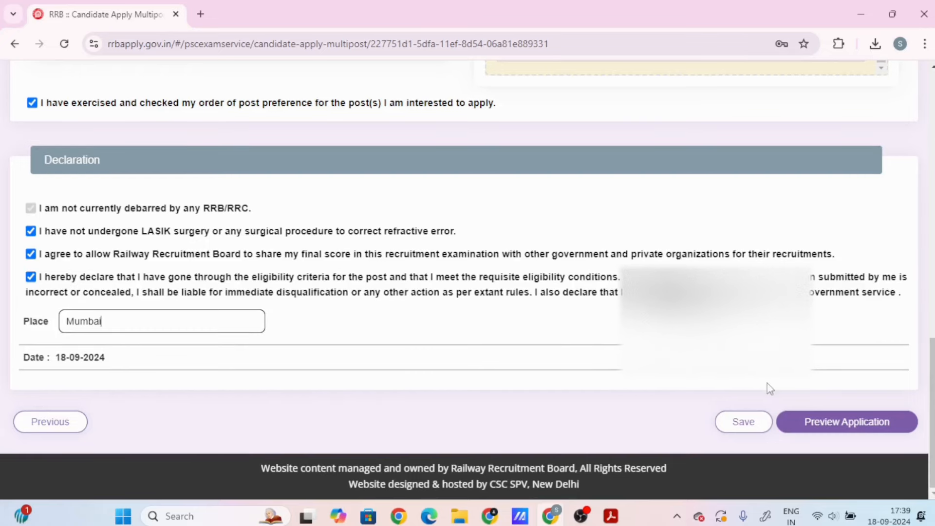
pyautogui.click(753, 428)
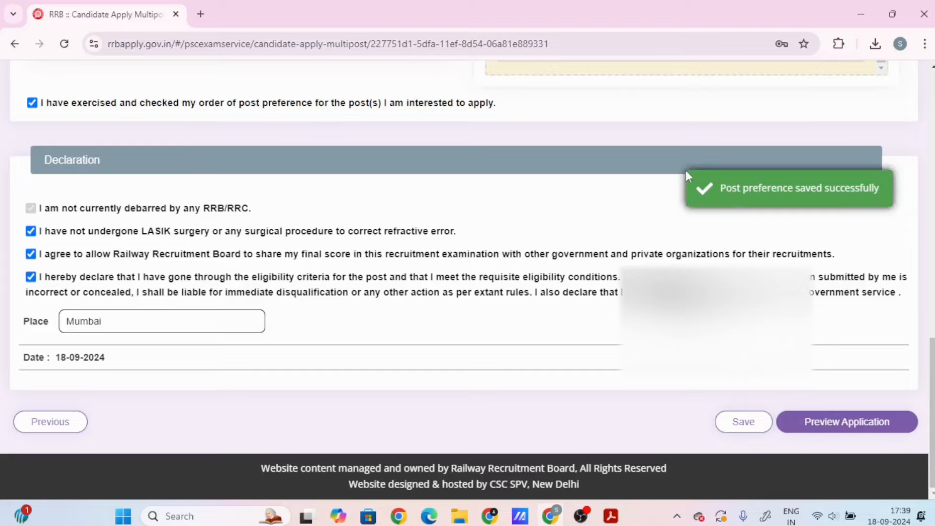
# Open the application preview and scroll through the filled-in form details
pyautogui.click(811, 418)
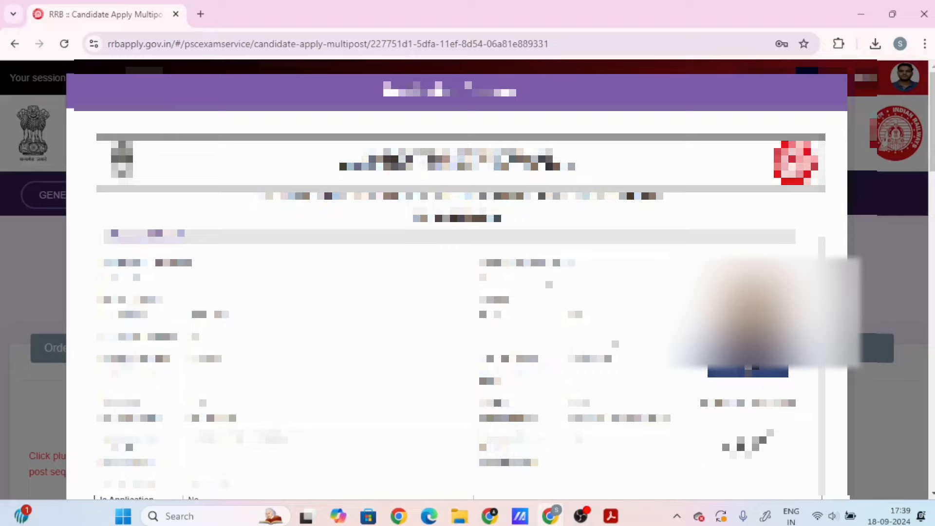
pyautogui.scroll(-3, 457, 293)
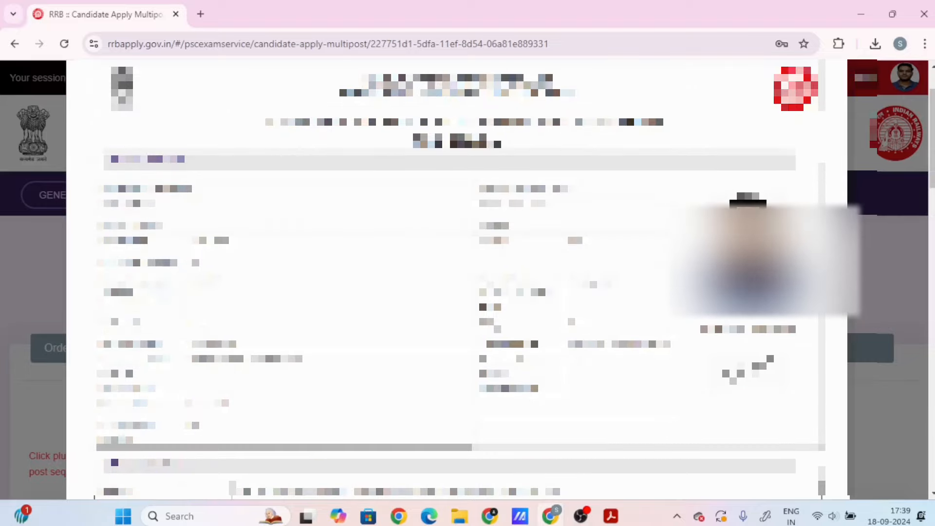
pyautogui.scroll(-1, 457, 292)
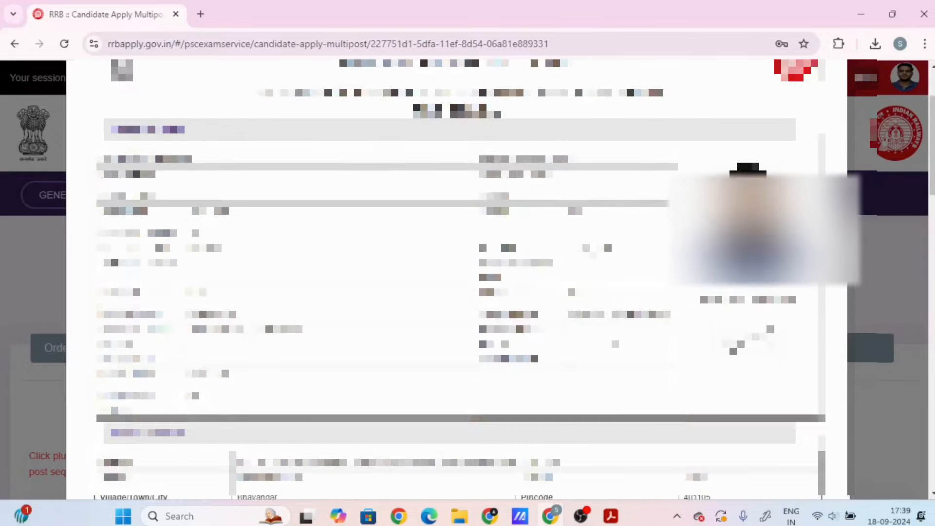
pyautogui.scroll(-5, 457, 293)
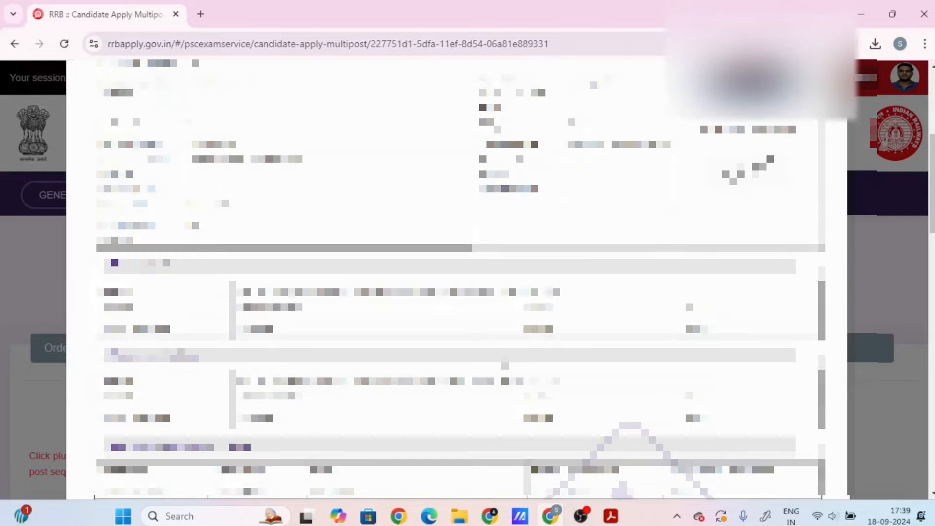
pyautogui.scroll(-5, 457, 292)
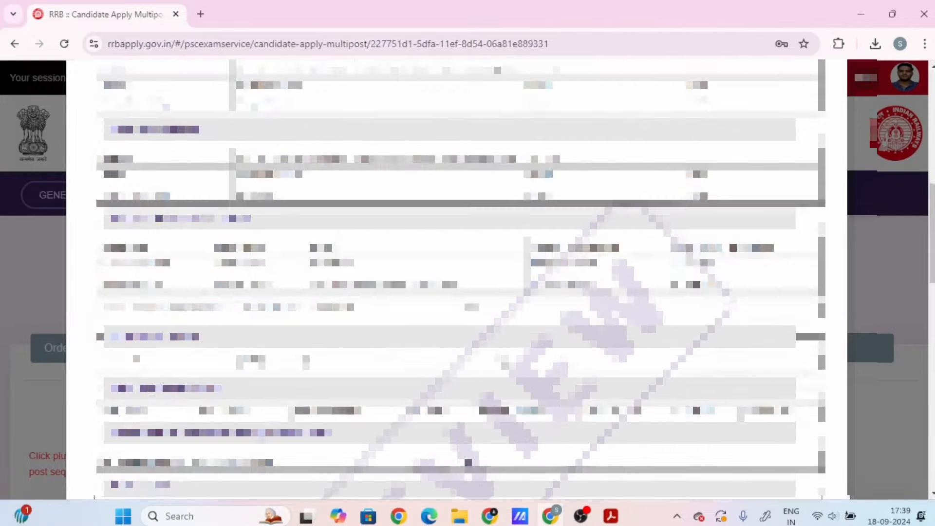